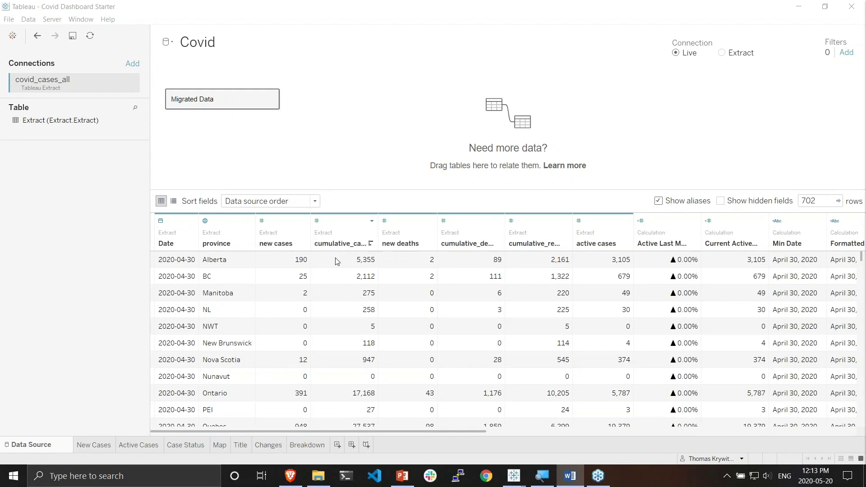
# Step: Look through the rows and columns of the Covid data source, and open the New Cases worksheet
pyautogui.scroll(-3, 165, 303)
pyautogui.scroll(-20, 165, 303)
pyautogui.scroll(16, 200, 321)
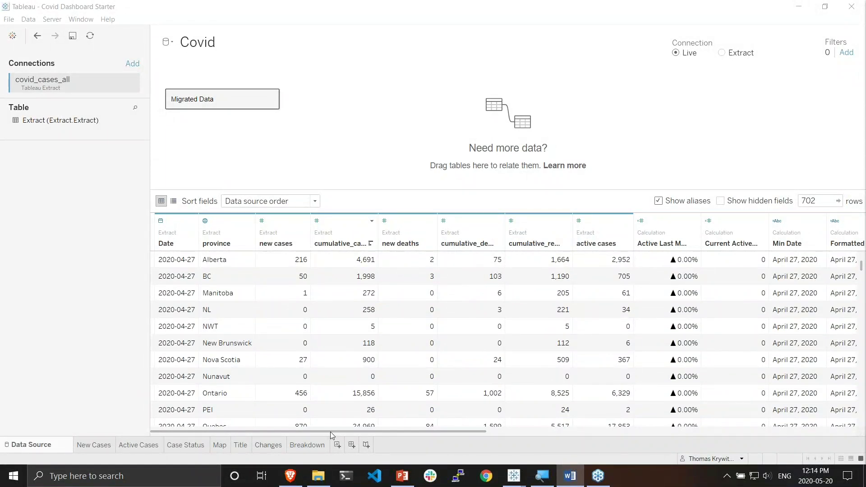
pyautogui.moveTo(331, 432); pyautogui.dragTo(207, 432)
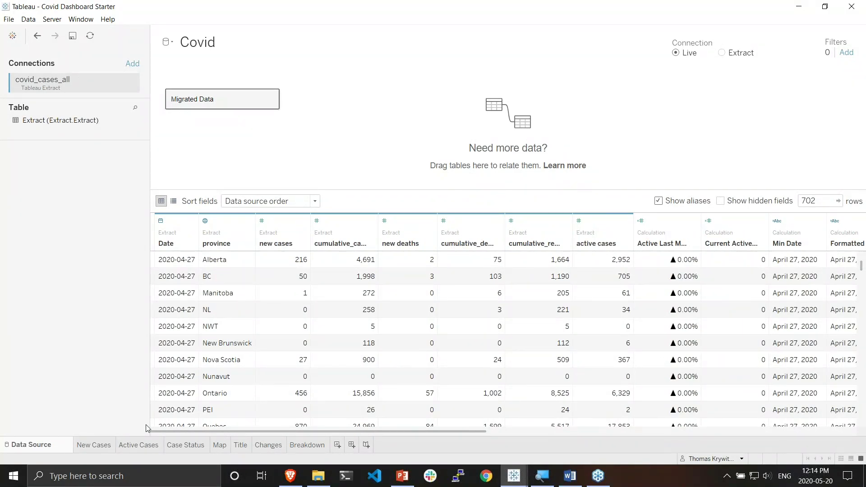
pyautogui.click(97, 446)
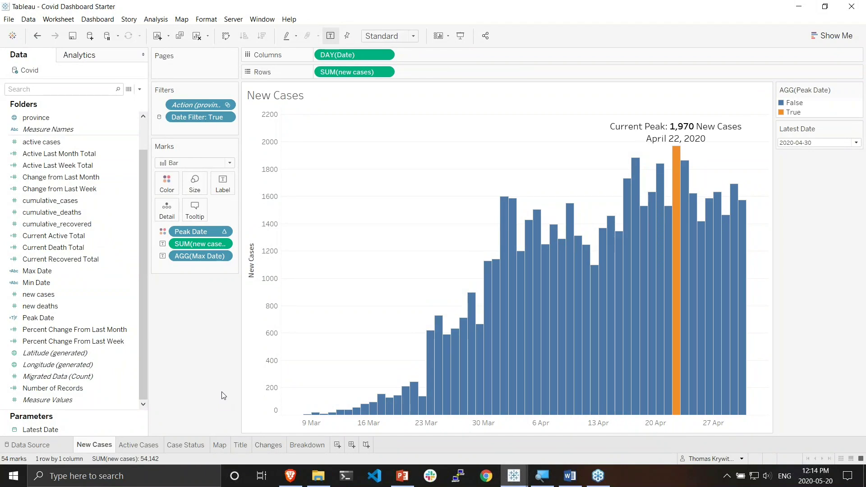
# Step: Switch to the Brave browser, search for "tableau public gallery" and open the Tableau Public Gallery page
pyautogui.moveTo(287, 479)
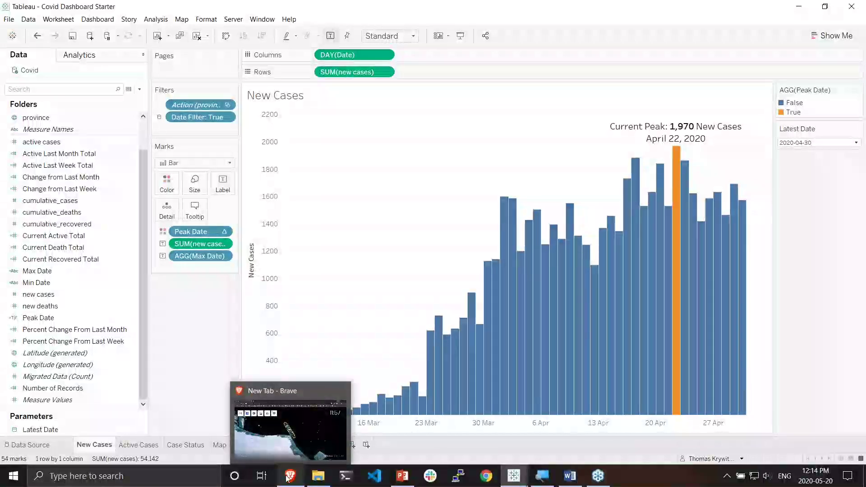
pyautogui.click(289, 429)
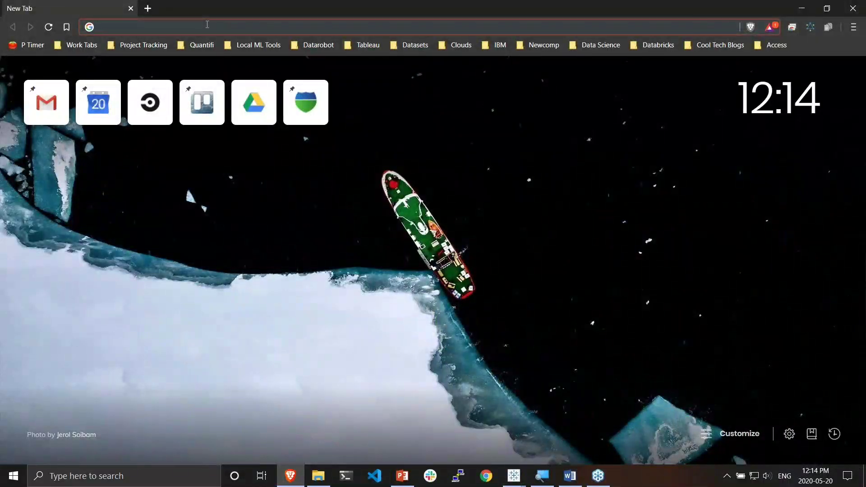
pyautogui.write('tableau')
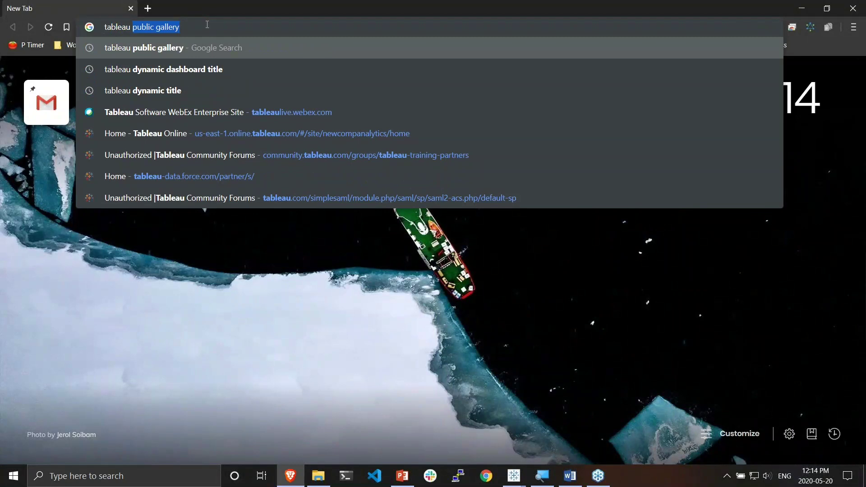
pyautogui.press('Return')
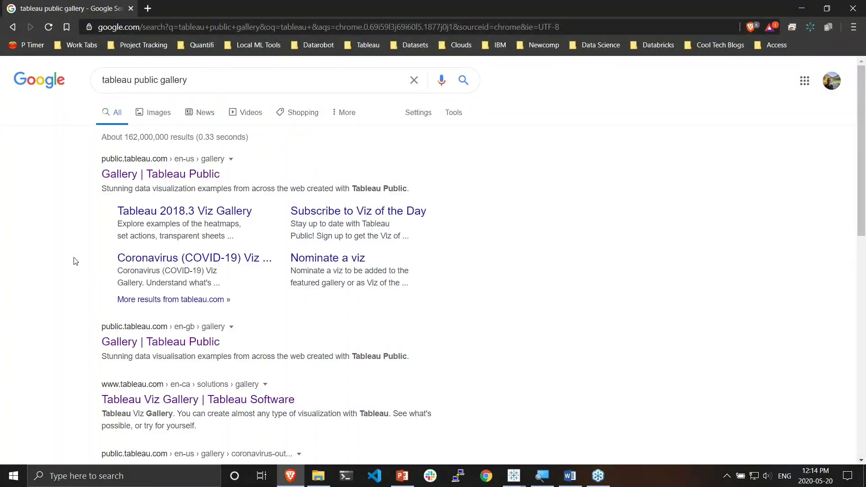
pyautogui.click(131, 175)
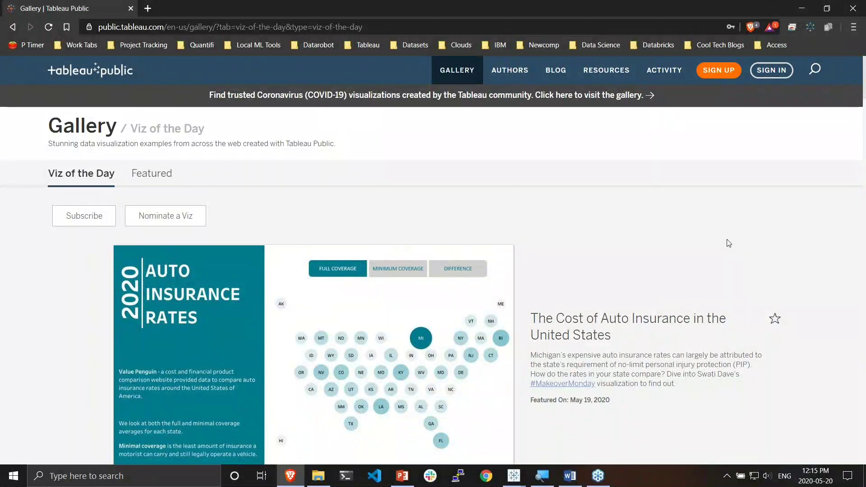
# Step: Browse the Viz of the Day entries in the gallery to review the featured example visualizations
pyautogui.scroll(-6, 730, 244)
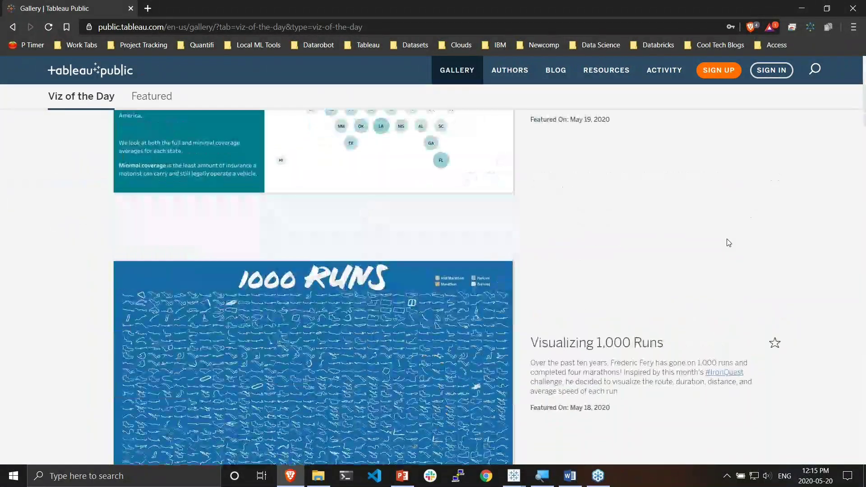
pyautogui.scroll(4, 729, 243)
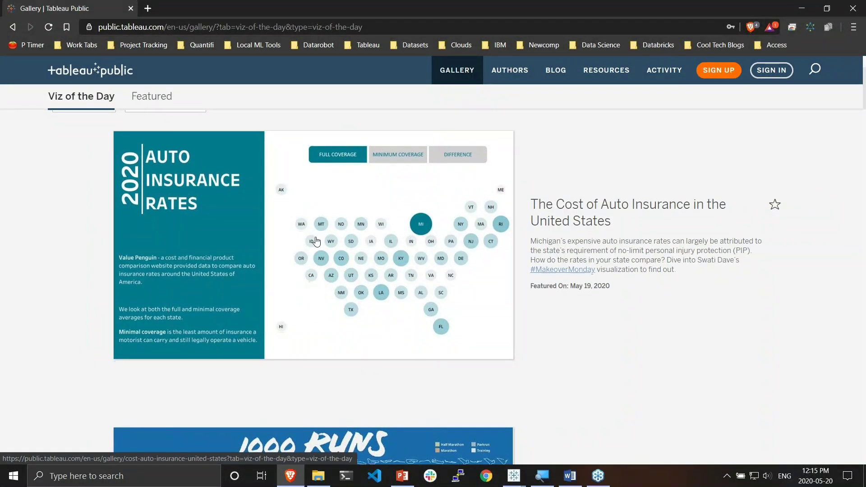
pyautogui.scroll(-5, 316, 241)
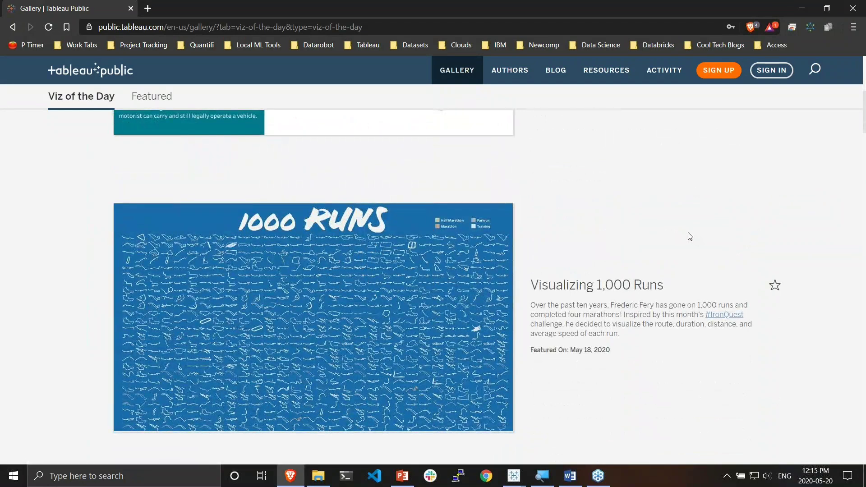
pyautogui.scroll(-2, 690, 237)
pyautogui.scroll(-5, 690, 237)
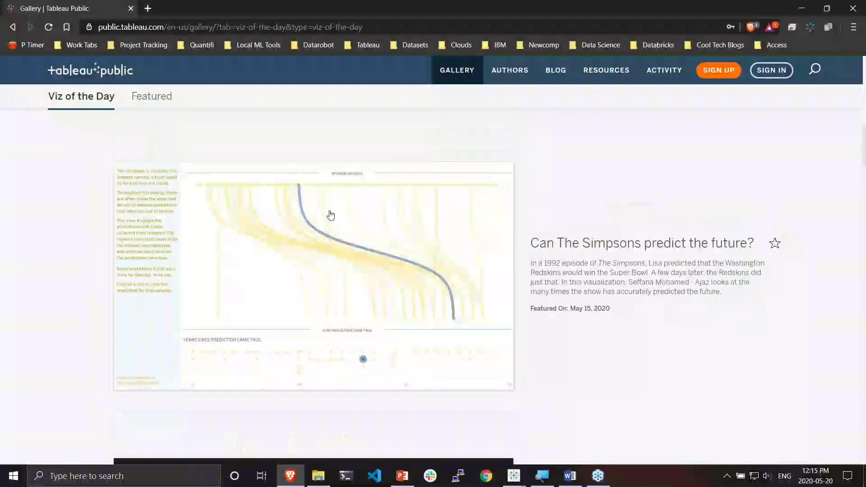
pyautogui.scroll(-7, 477, 257)
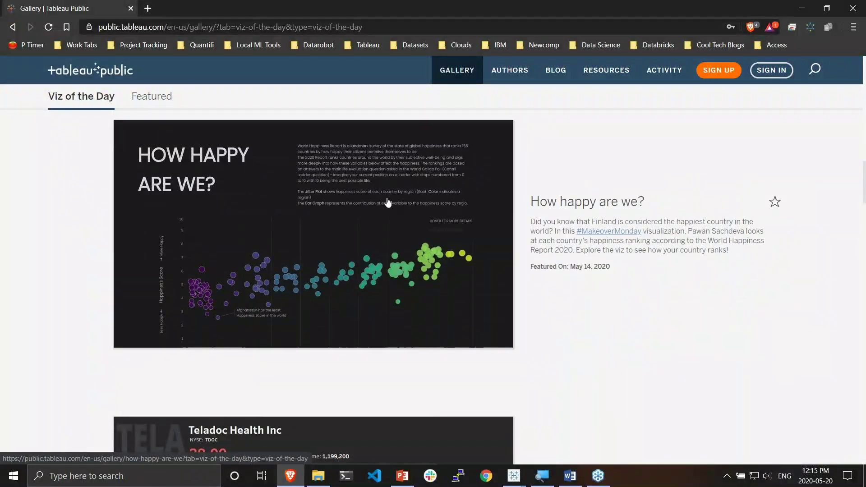
pyautogui.scroll(-10, 387, 201)
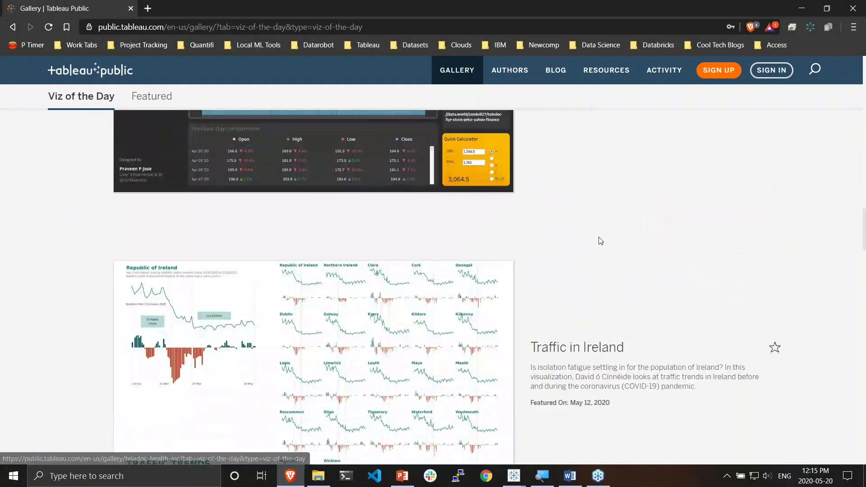
pyautogui.scroll(-1, 601, 240)
pyautogui.scroll(-9, 601, 239)
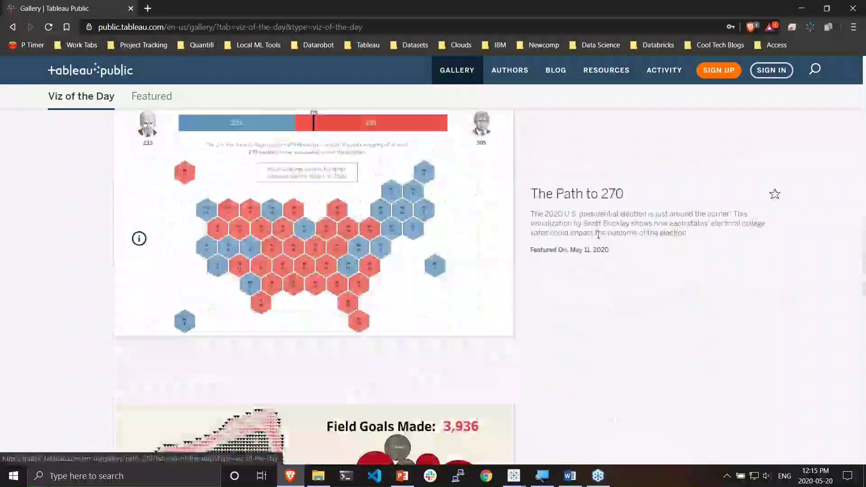
pyautogui.scroll(6, 600, 237)
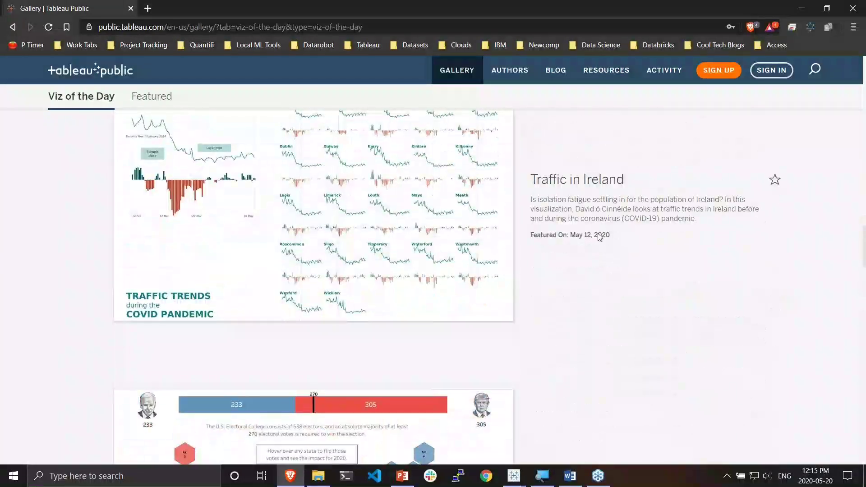
pyautogui.scroll(20, 601, 236)
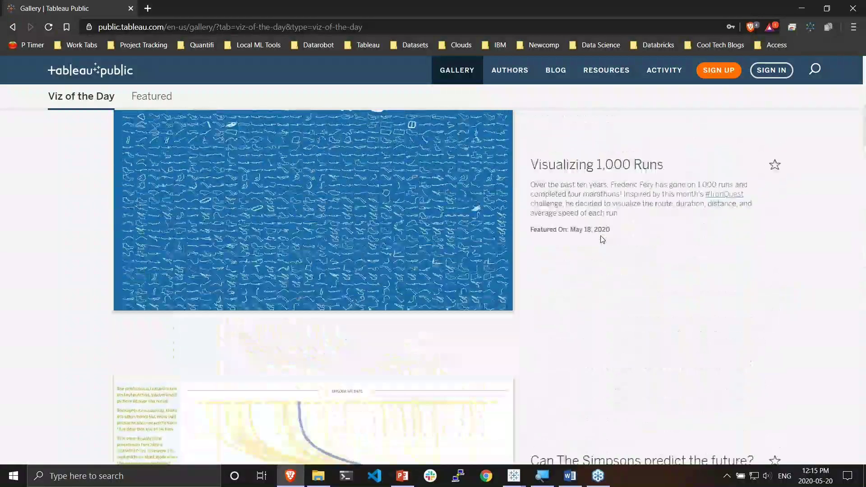
# Step: Open the viz The Cost of Auto Insurance in the United States and switch it to Minimum Coverage
pyautogui.scroll(5, 602, 241)
pyautogui.click(323, 202)
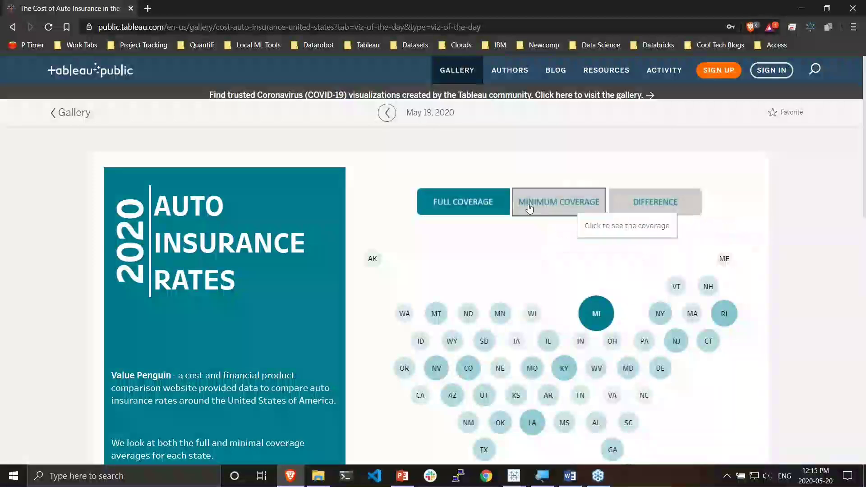
pyautogui.click(530, 207)
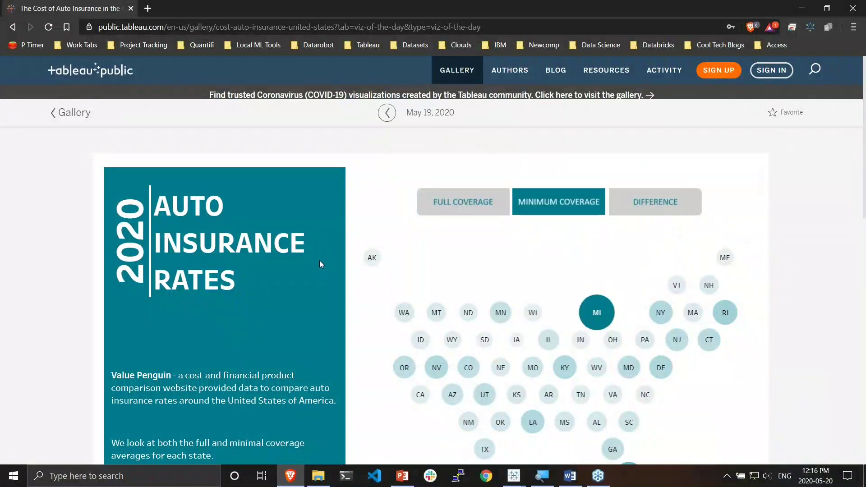
# Step: Examine the viz's description, the state tooltips on the map, and the charts of most expensive and cheapest states
pyautogui.scroll(-3, 270, 253)
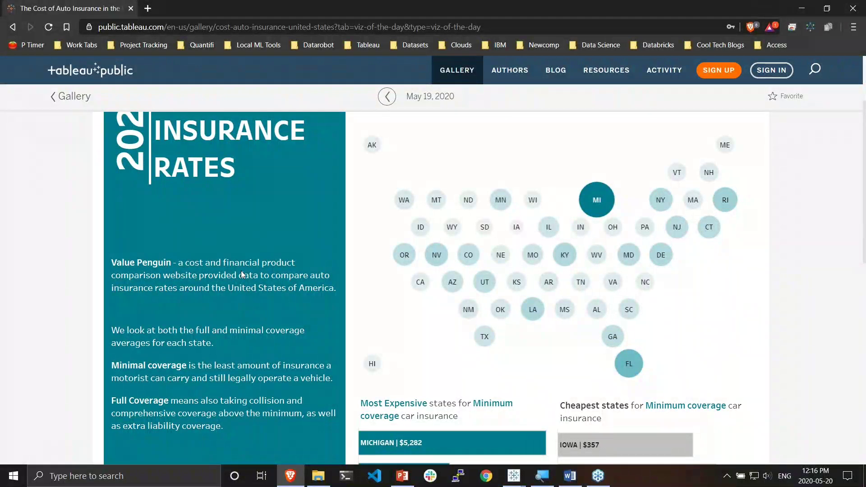
pyautogui.scroll(-4, 243, 274)
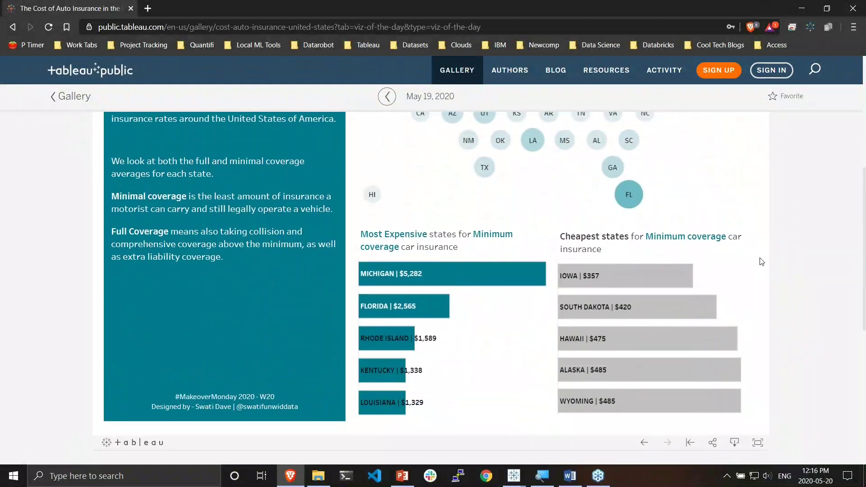
pyautogui.scroll(4, 762, 265)
pyautogui.moveTo(426, 201)
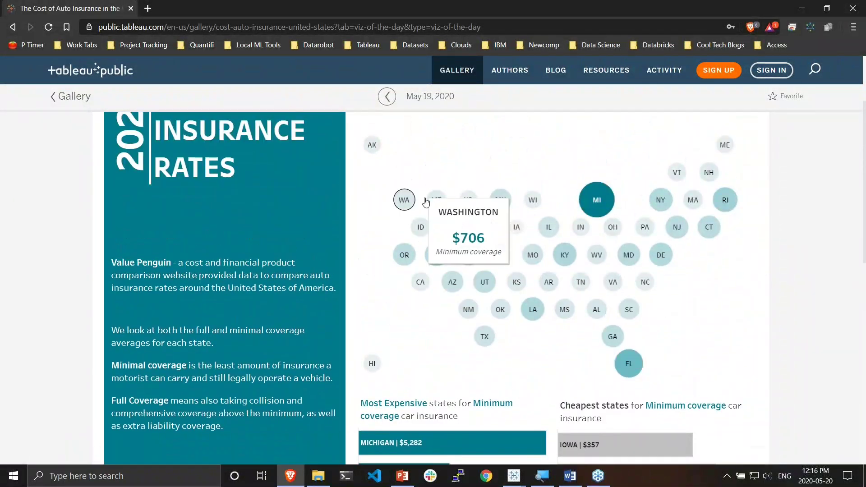
pyautogui.scroll(1, 437, 203)
pyautogui.scroll(-5, 453, 205)
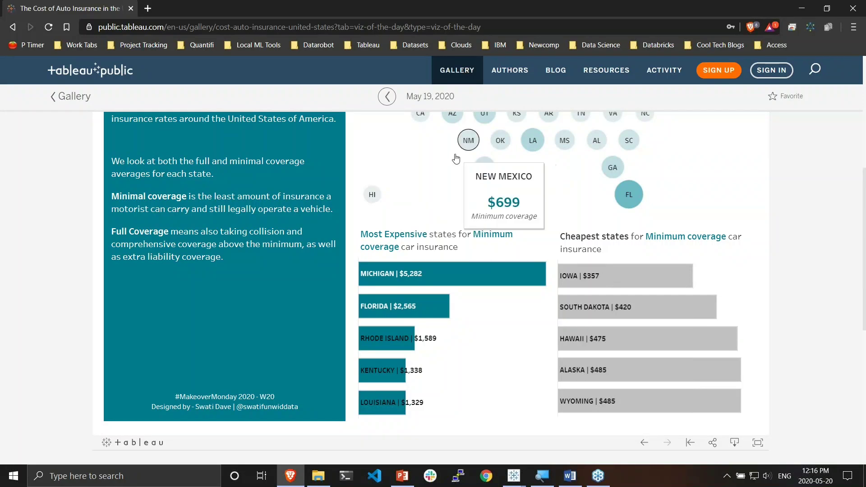
pyautogui.scroll(-1, 245, 258)
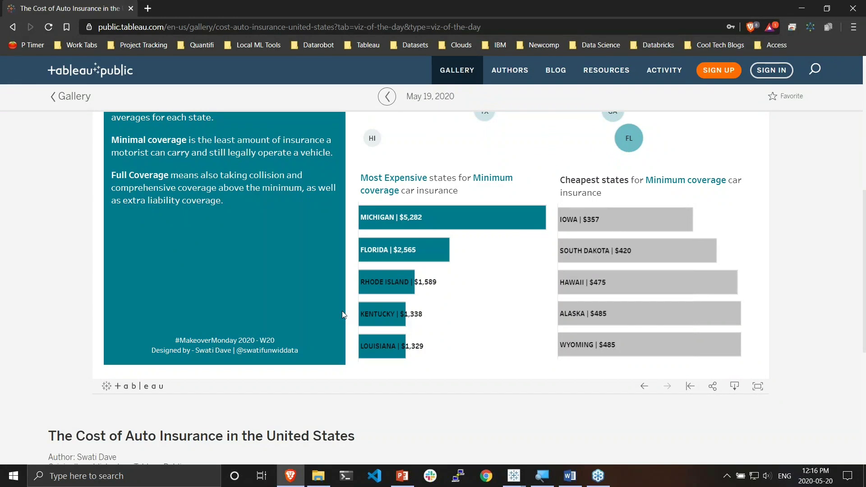
pyautogui.scroll(4, 452, 289)
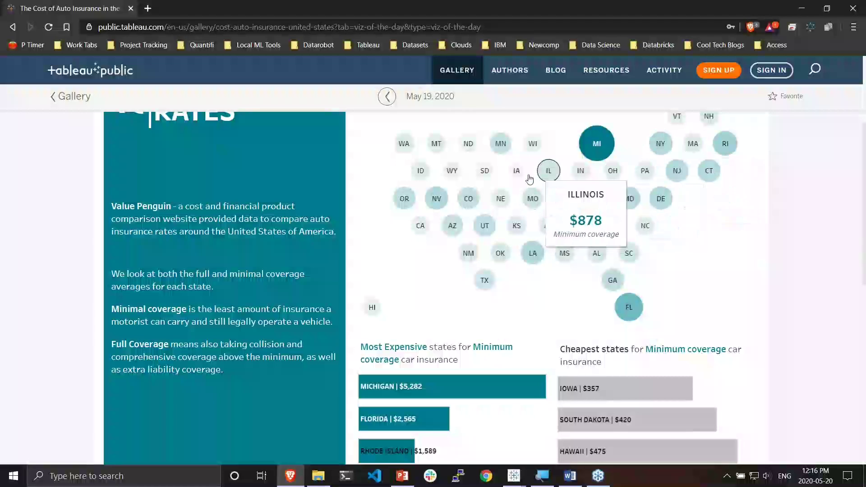
pyautogui.scroll(-1, 510, 224)
pyautogui.scroll(-4, 510, 224)
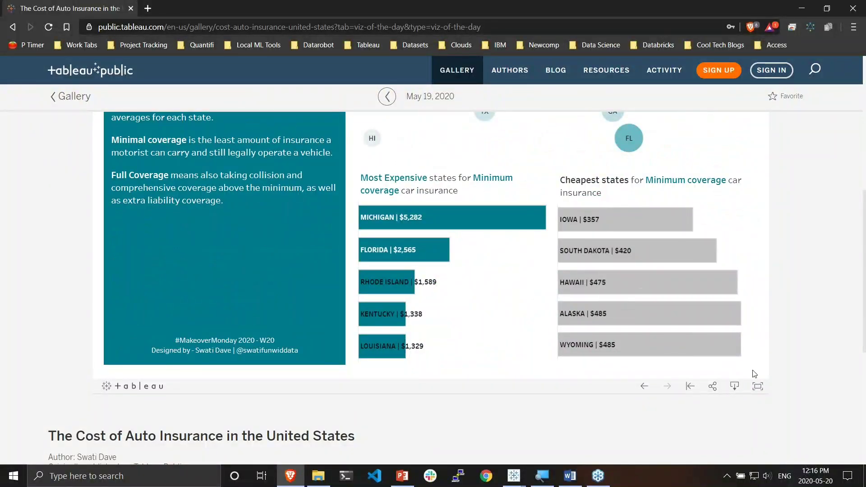
# Step: Download the viz as a Tableau Workbook, saving it as Auto Insurance Rates in the Downloads folder
pyautogui.click(735, 388)
pyautogui.scroll(2, 526, 316)
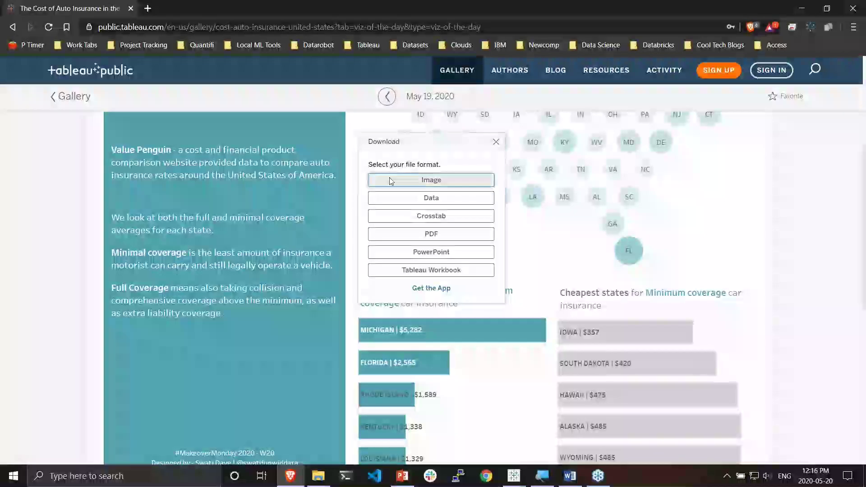
pyautogui.click(412, 271)
pyautogui.click(479, 269)
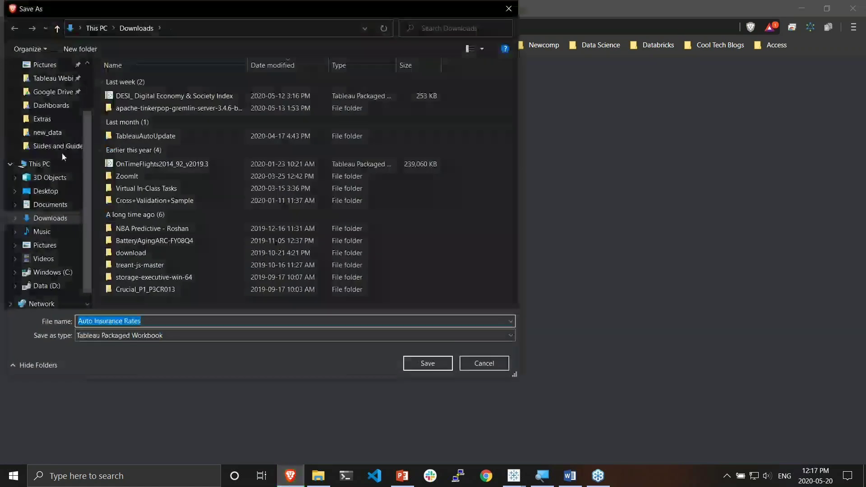
pyautogui.click(423, 360)
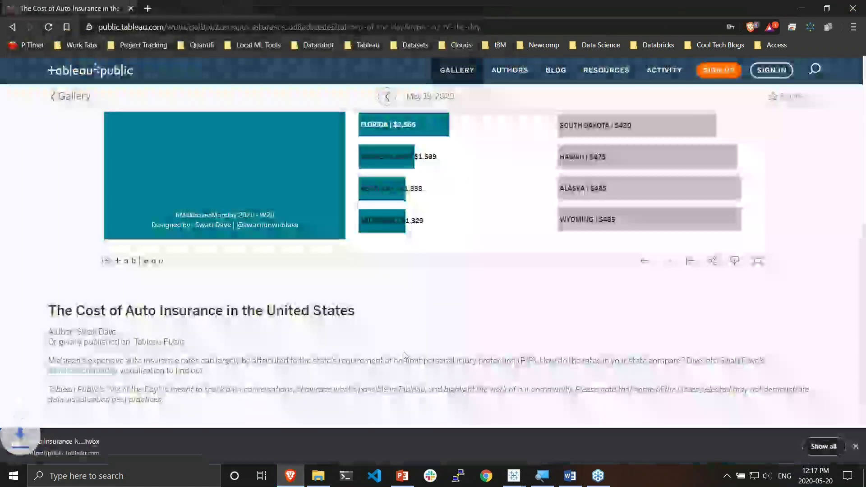
# Step: Open the downloaded Auto Insurance Rates workbook in Tableau and unhide all the dashboard's worksheets
pyautogui.click(58, 442)
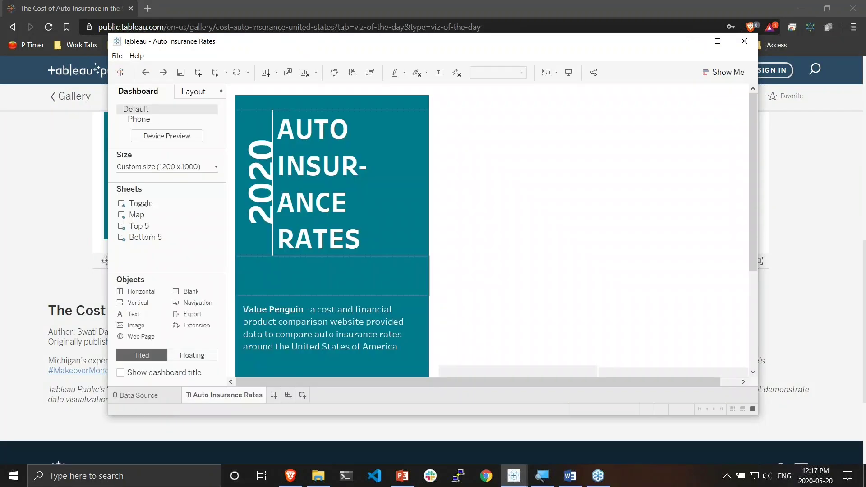
pyautogui.rightClick(218, 397)
pyautogui.click(242, 350)
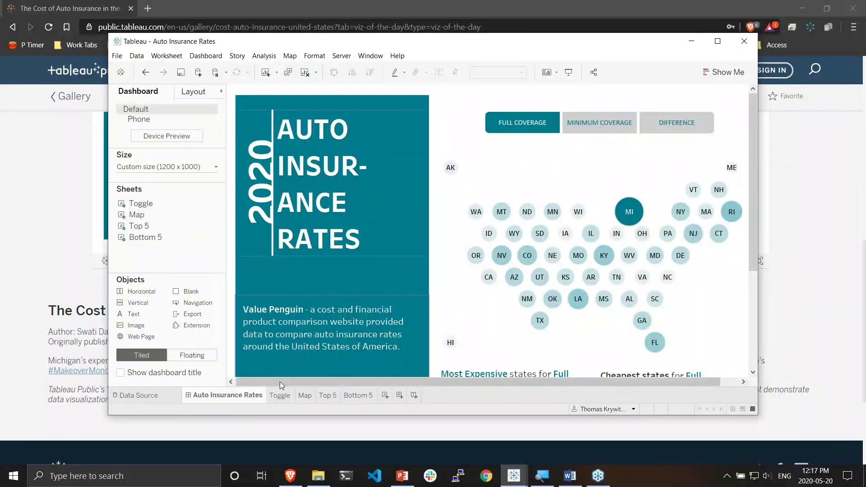
# Step: Maximize the workbook window and inspect how the Toggle and Map worksheets are built
pyautogui.click(280, 396)
pyautogui.click(718, 41)
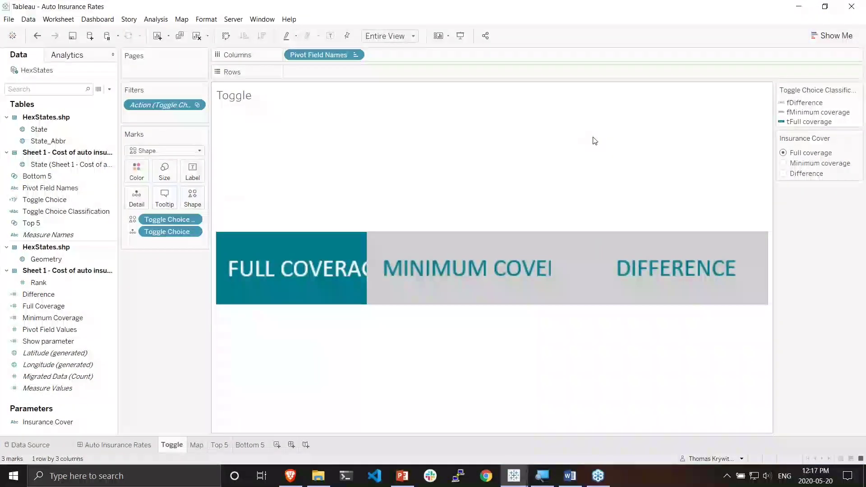
pyautogui.click(48, 445)
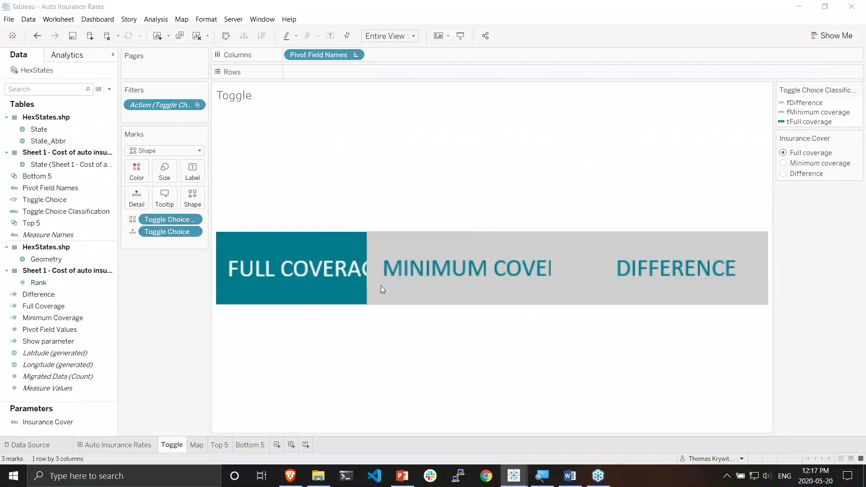
pyautogui.click(420, 266)
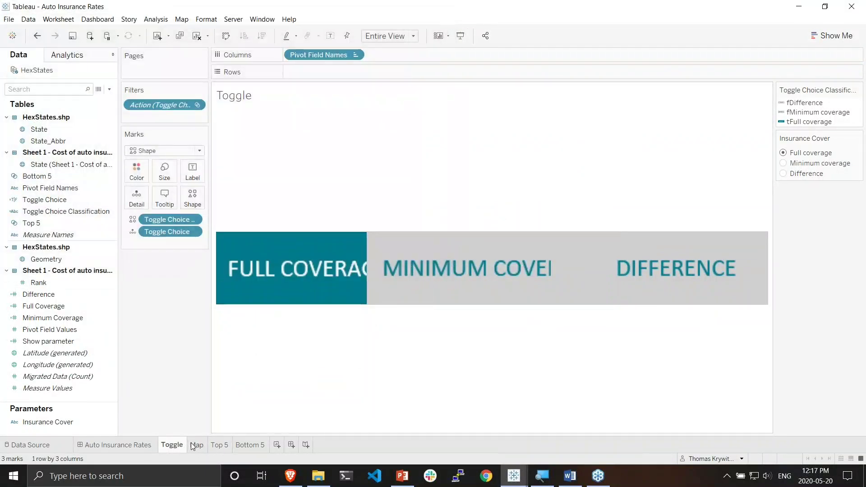
pyautogui.click(197, 445)
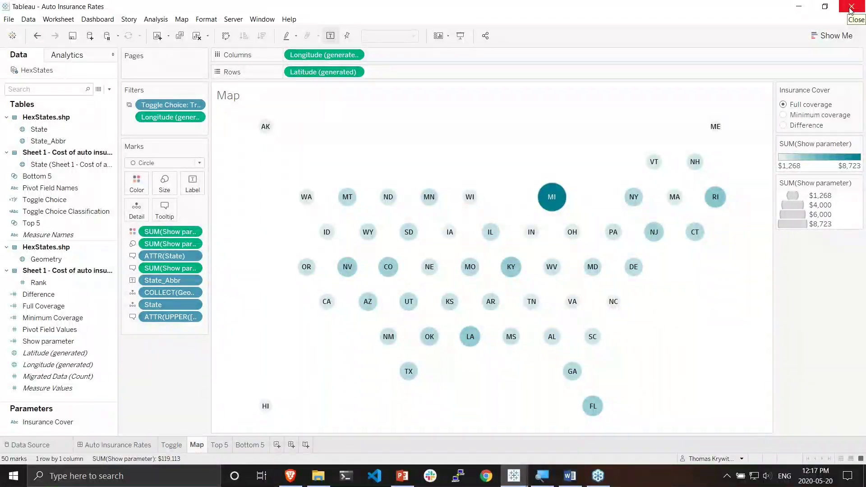
# Step: Close the Auto Insurance Rates workbook without saving changes and switch to the Covid Dashboard Starter workbook
pyautogui.click(851, 8)
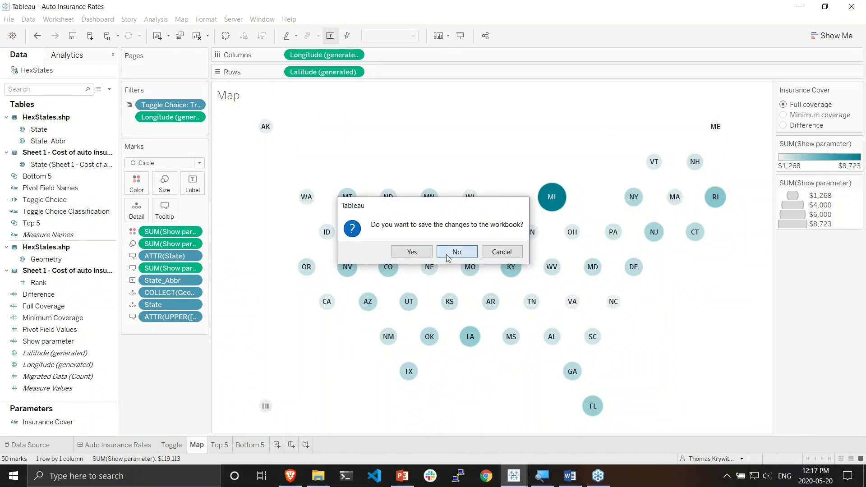
pyautogui.click(448, 258)
pyautogui.moveTo(514, 476)
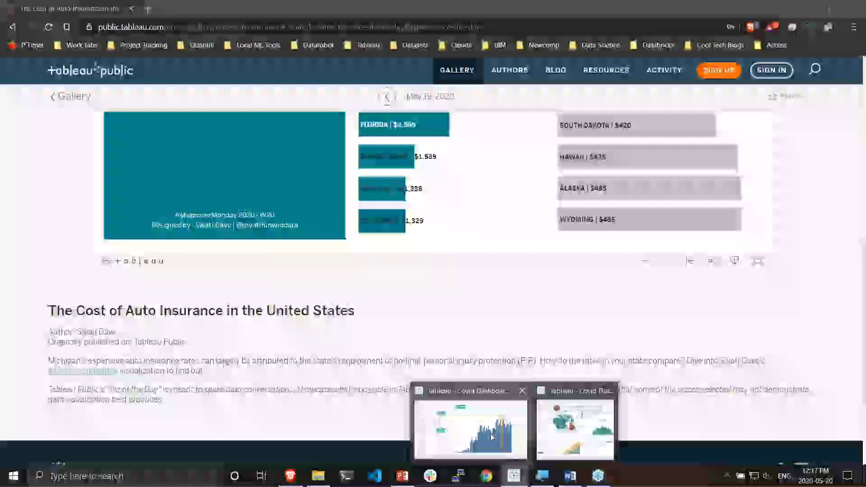
pyautogui.click(491, 434)
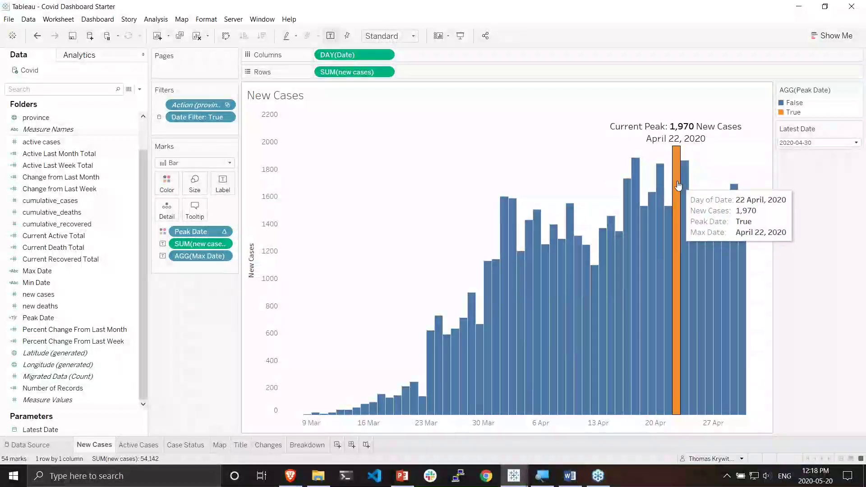
# Step: Examine the Active Cases forecast chart and the active, recovered and death areas on the Case Status worksheet
pyautogui.click(134, 447)
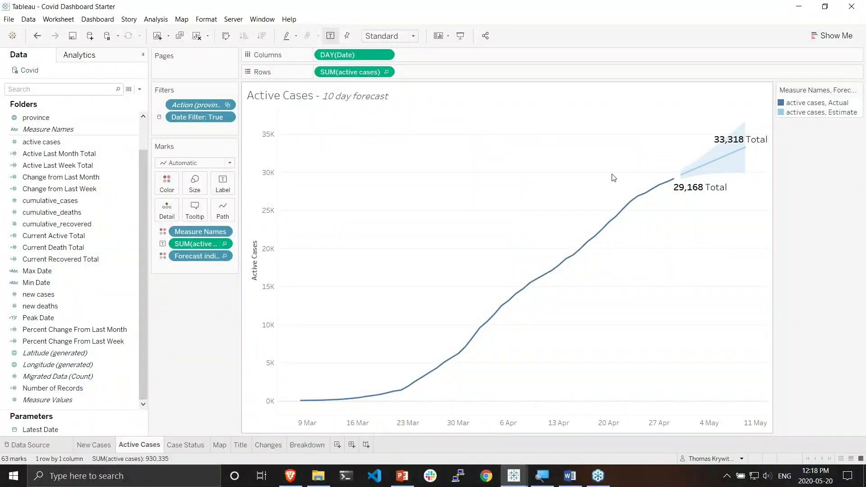
pyautogui.moveTo(711, 163)
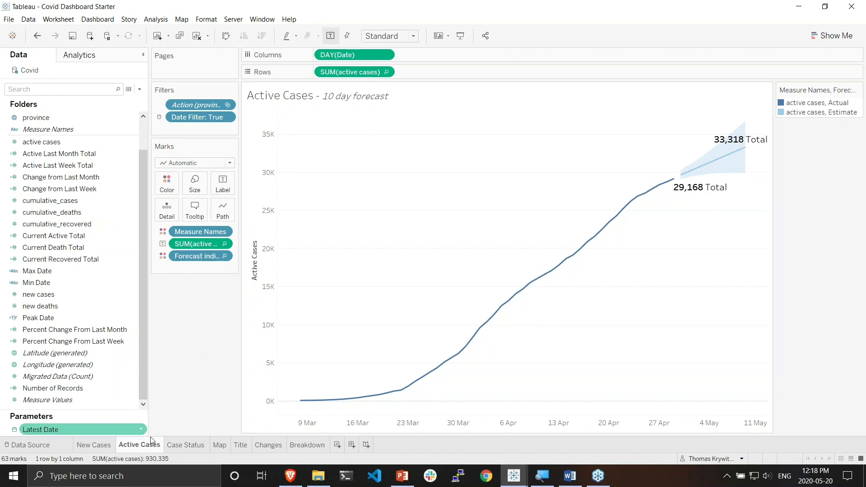
pyautogui.click(183, 447)
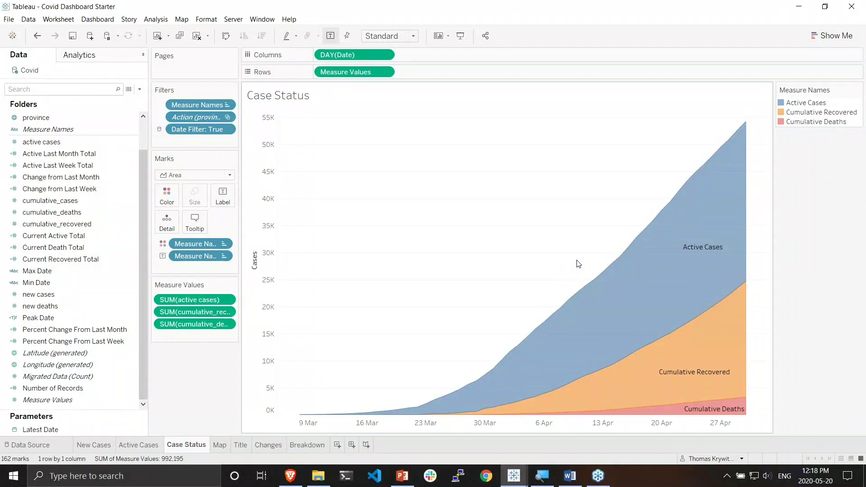
pyautogui.moveTo(653, 227)
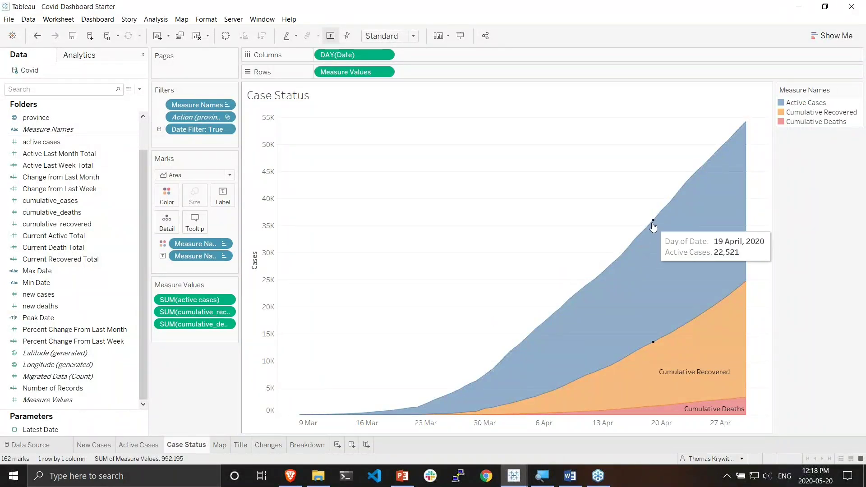
pyautogui.moveTo(732, 310)
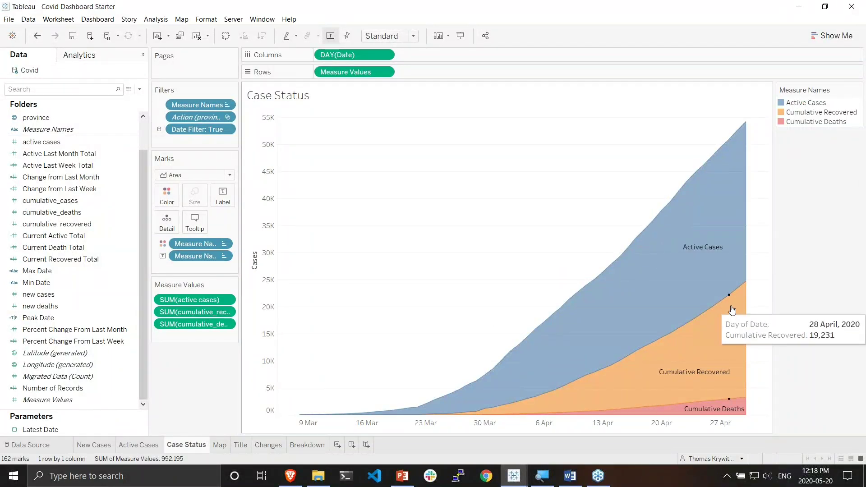
pyautogui.moveTo(733, 413)
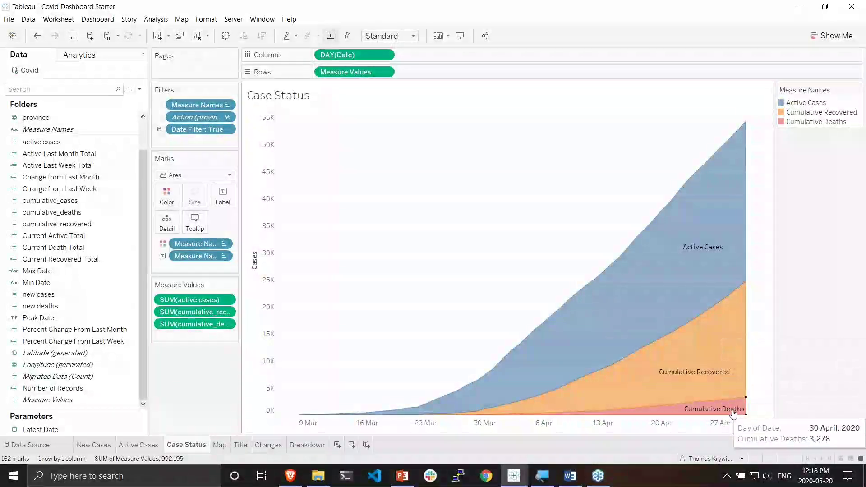
# Step: Look through the Map, Title, Changes and Breakdown worksheets, checking the provinces on the map
pyautogui.click(219, 445)
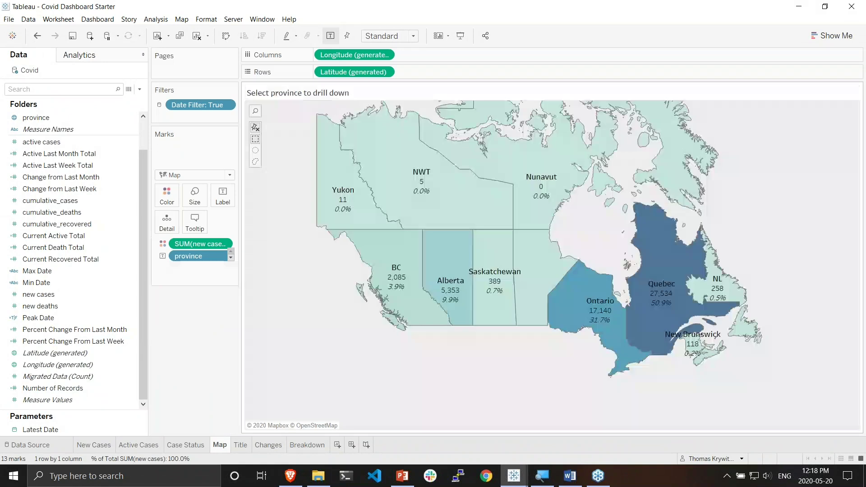
pyautogui.moveTo(495, 276)
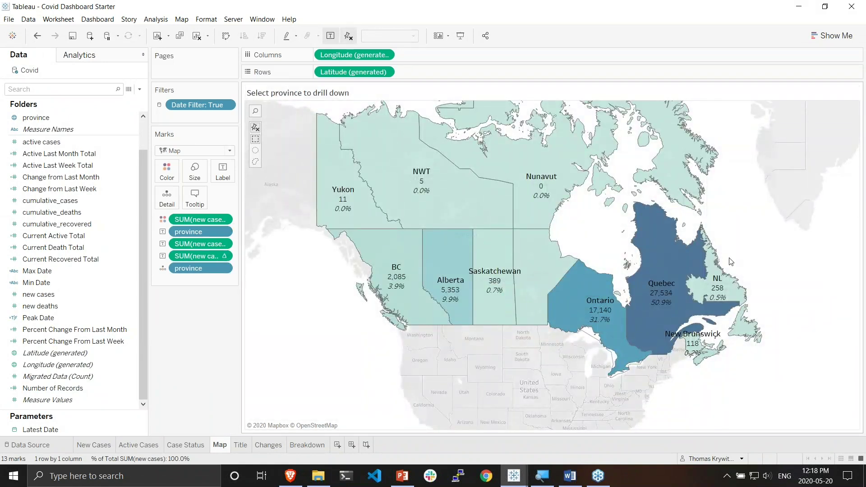
pyautogui.click(592, 312)
pyautogui.press('Escape')
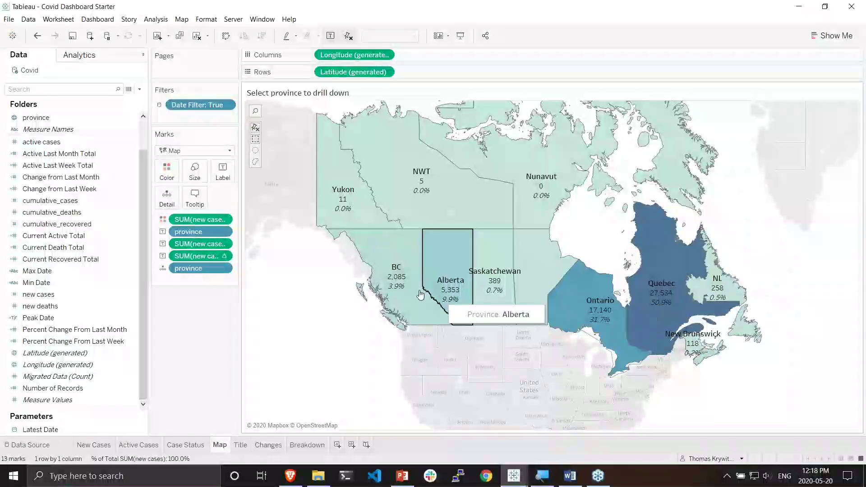
pyautogui.click(241, 445)
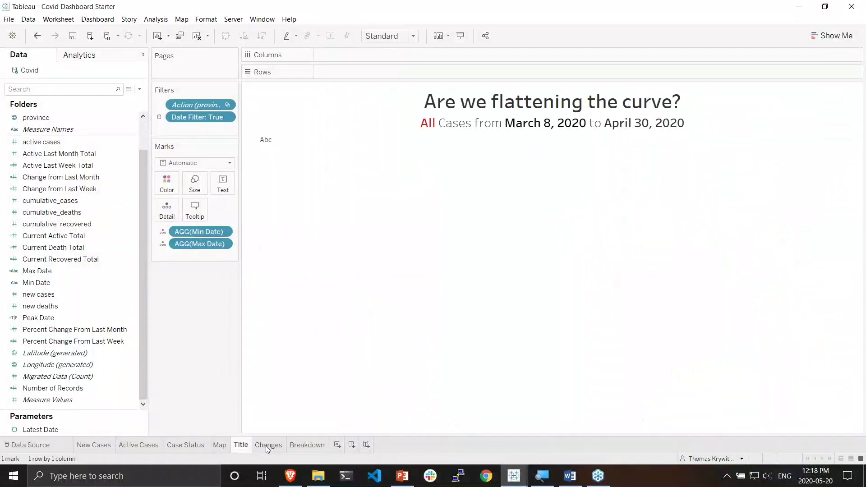
pyautogui.click(266, 446)
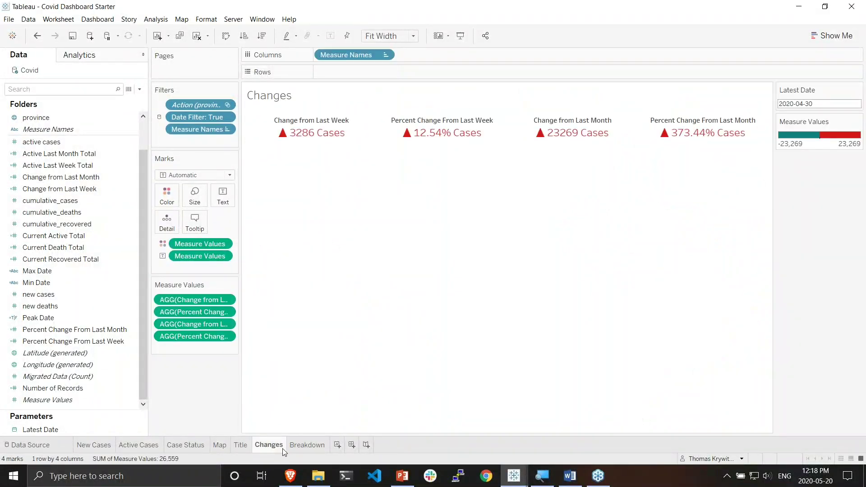
pyautogui.click(299, 448)
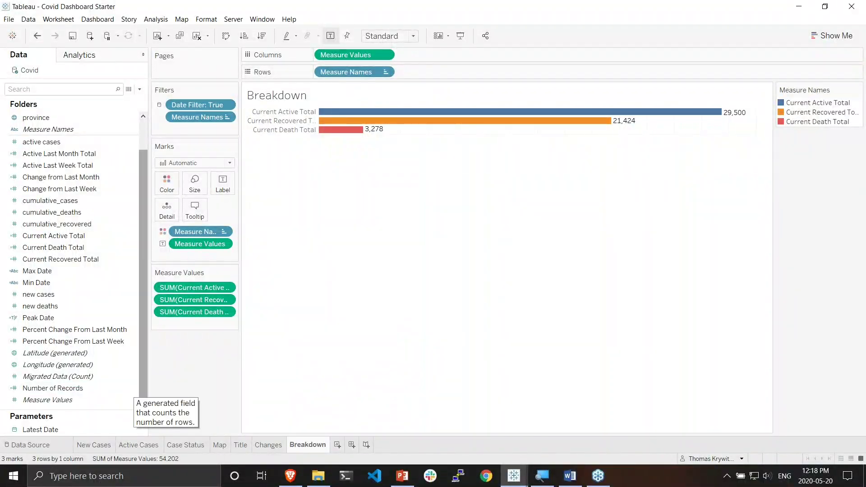
# Step: Review the Covid data source's field list alongside the Changes worksheet, comparing the original and calculated fields
pyautogui.scroll(2, 62, 116)
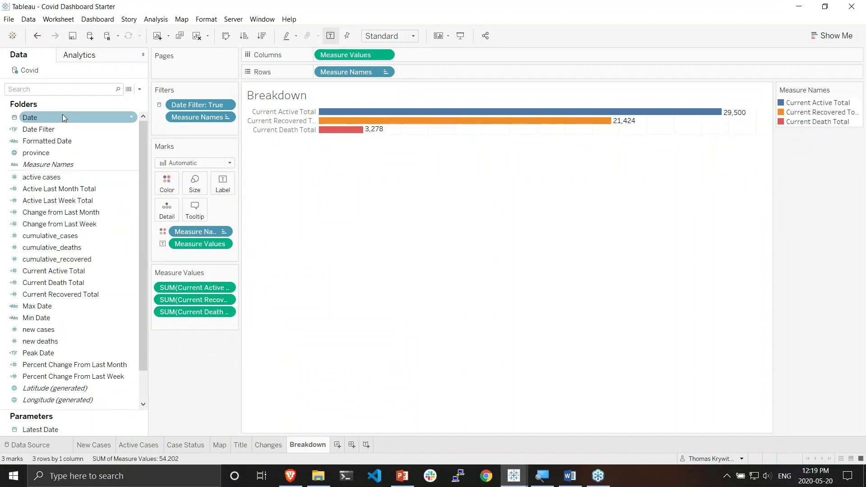
pyautogui.click(269, 446)
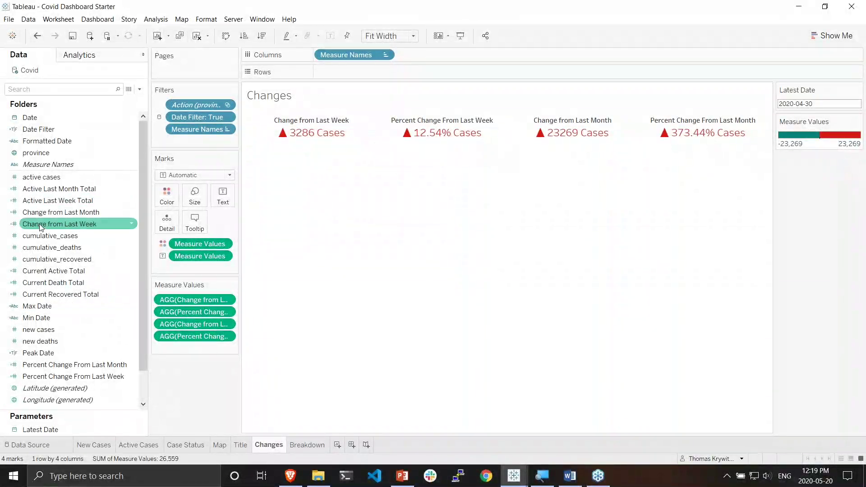
pyautogui.scroll(-1, 53, 218)
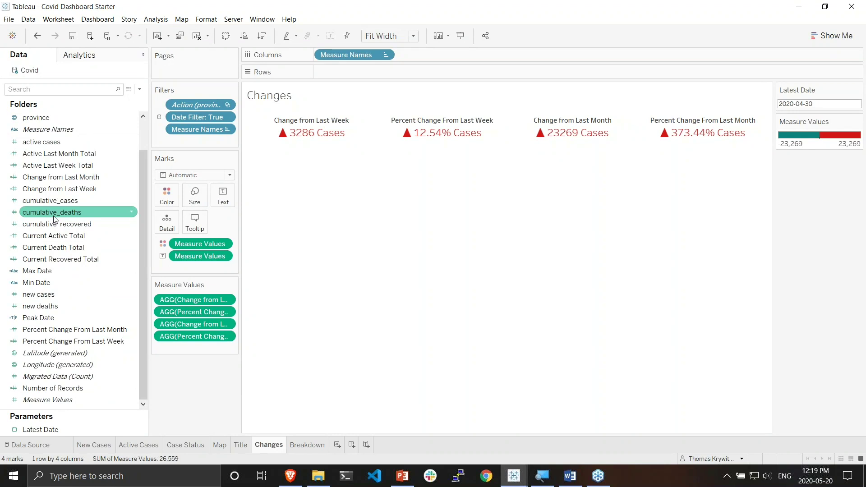
pyautogui.click(61, 239)
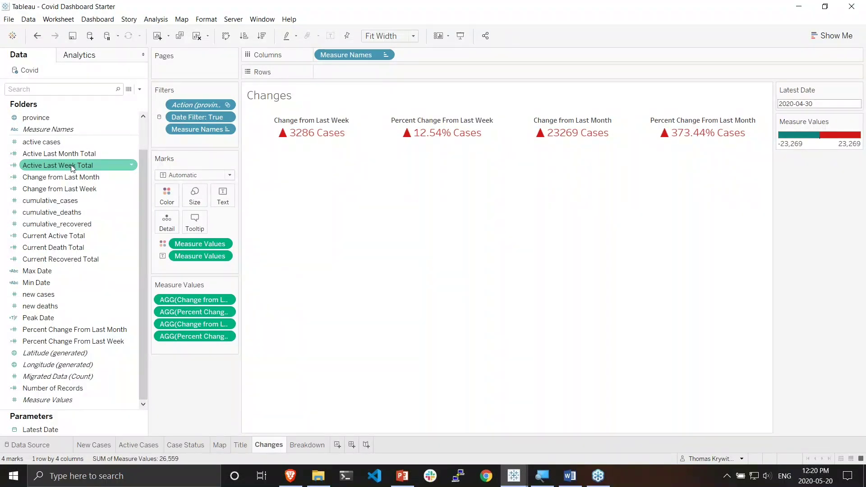
# Step: Create a folder named Calculated Fields from the Active Last Month Total field and check its contents
pyautogui.scroll(1, 70, 165)
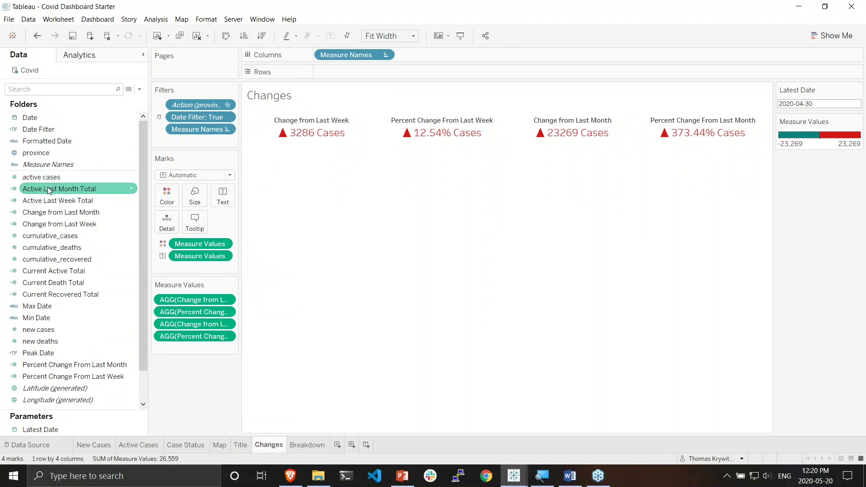
pyautogui.rightClick(95, 192)
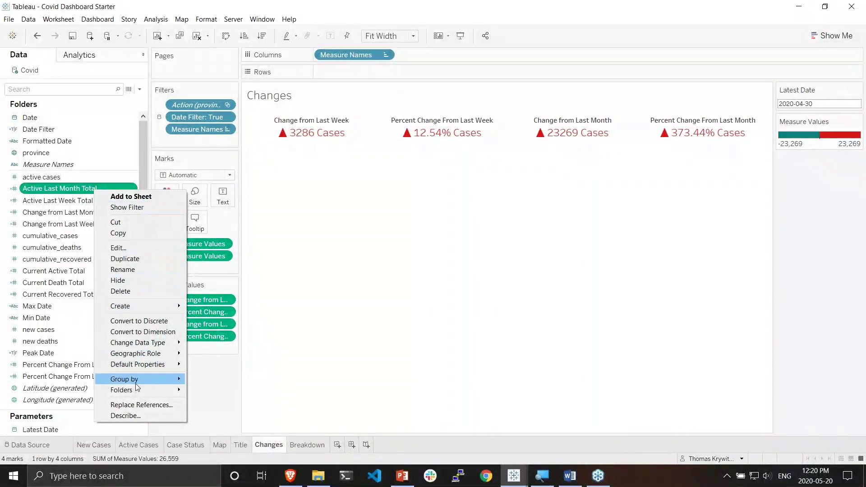
pyautogui.moveTo(137, 394)
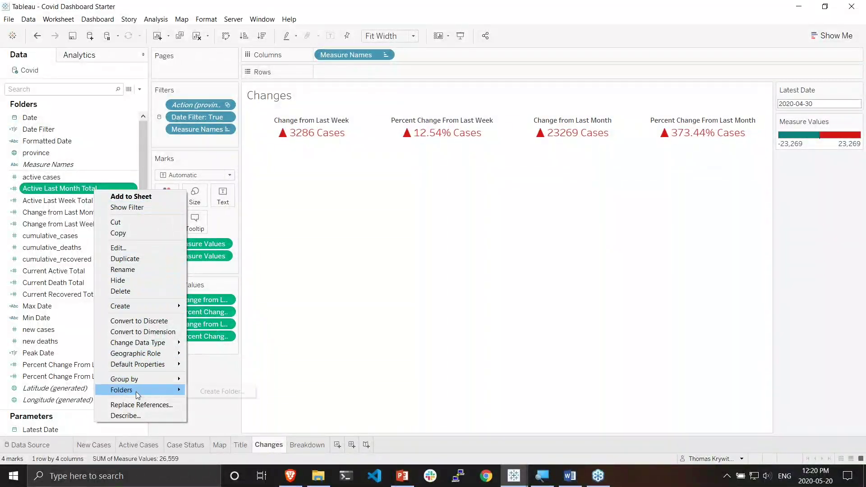
pyautogui.click(207, 394)
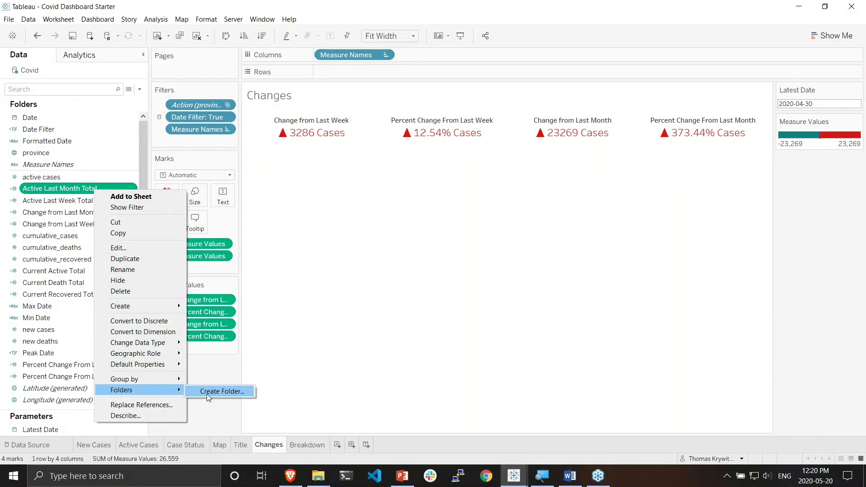
pyautogui.click(207, 394)
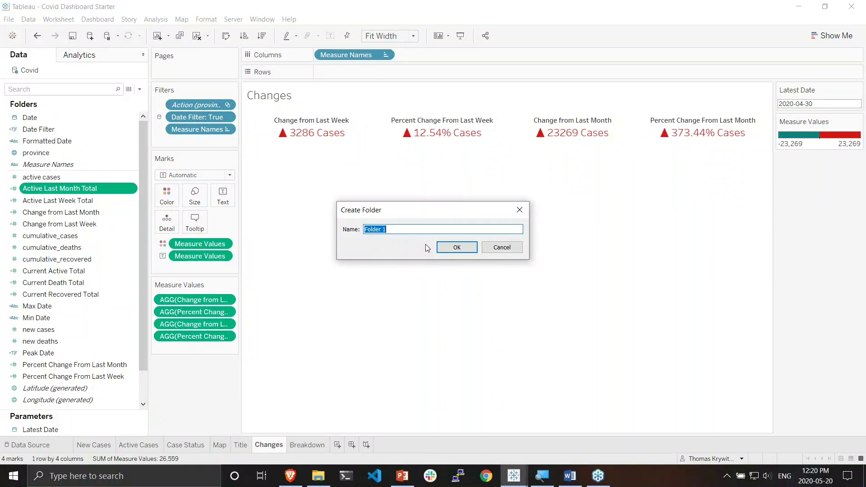
pyautogui.press('BackSpace')
pyautogui.write('Calculated')
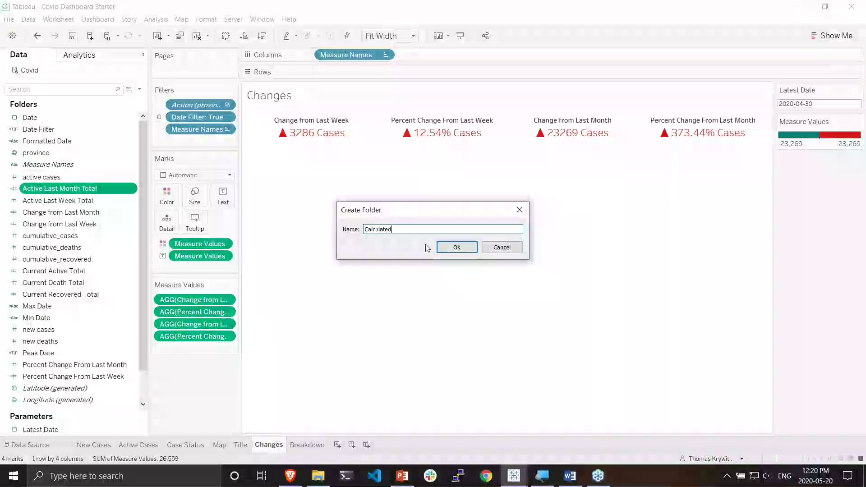
pyautogui.write(' Fields')
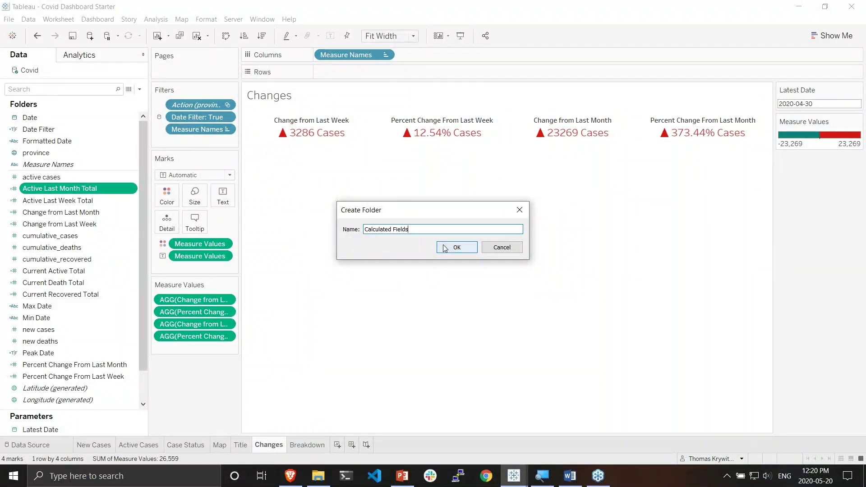
pyautogui.click(442, 247)
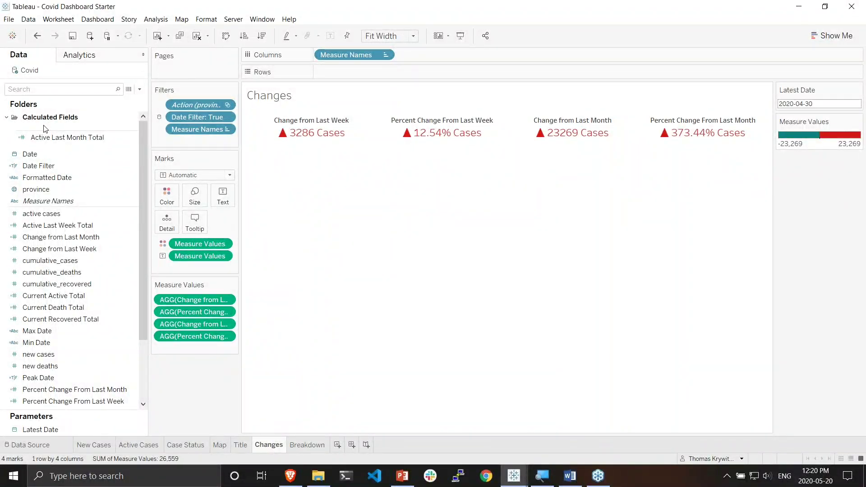
pyautogui.click(6, 118)
pyautogui.click(7, 118)
pyautogui.moveTo(14, 137); pyautogui.dragTo(22, 138)
# Step: Move the calculated date, Active Last Week Total, change, current total and percent change fields into the Calculated Fields folder
pyautogui.click(34, 169)
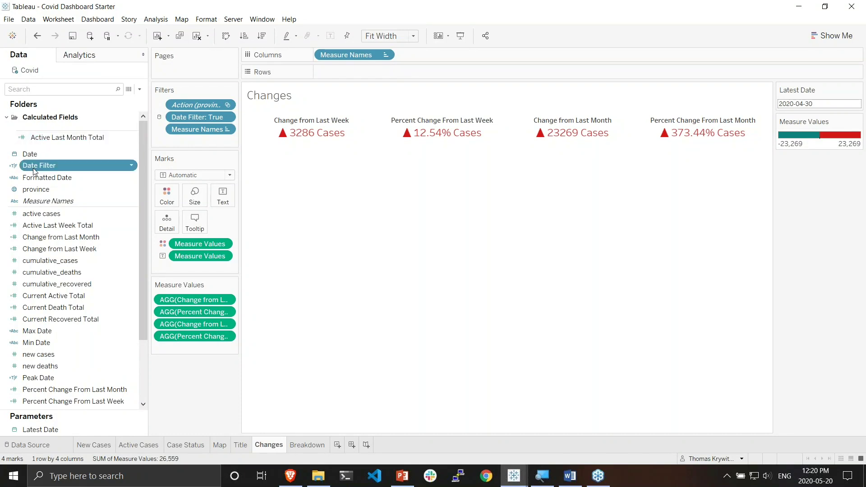
pyautogui.keyDown('ctrl'); pyautogui.click(34, 178); pyautogui.keyUp('ctrl')
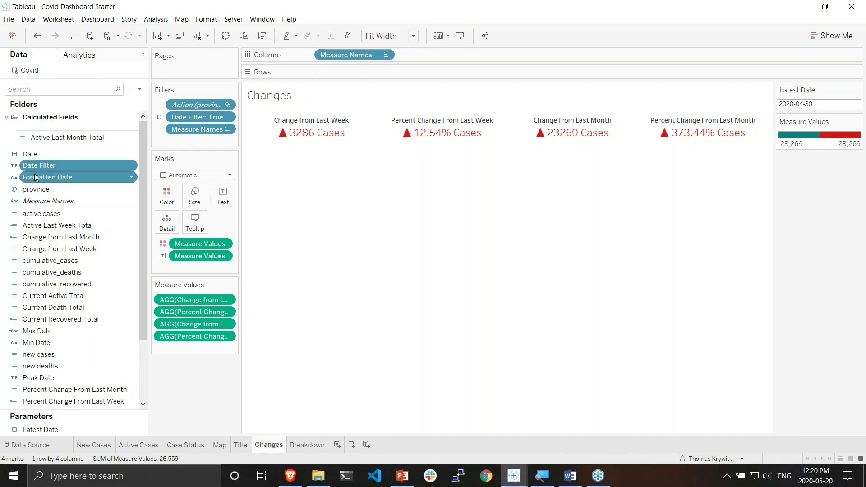
pyautogui.keyDown('ctrl'); pyautogui.click(38, 225); pyautogui.keyUp('ctrl')
pyautogui.keyDown('ctrl'); pyautogui.click(38, 236); pyautogui.keyUp('ctrl')
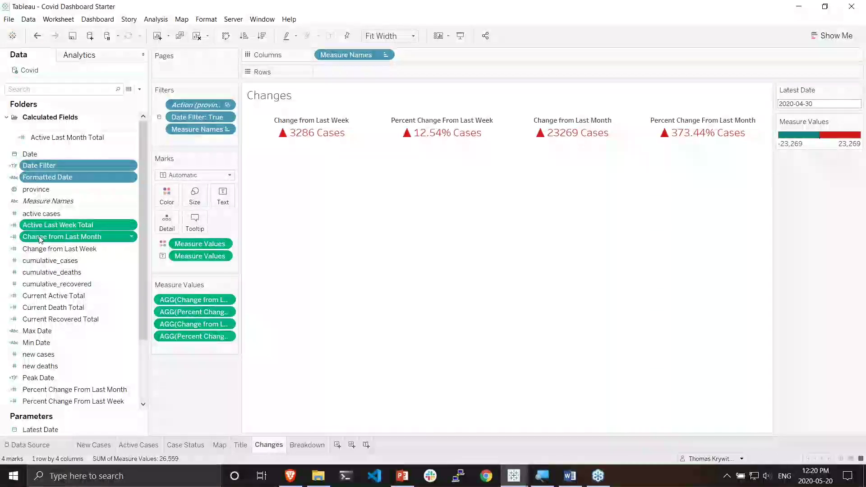
pyautogui.keyDown('ctrl'); pyautogui.click(38, 248); pyautogui.keyUp('ctrl')
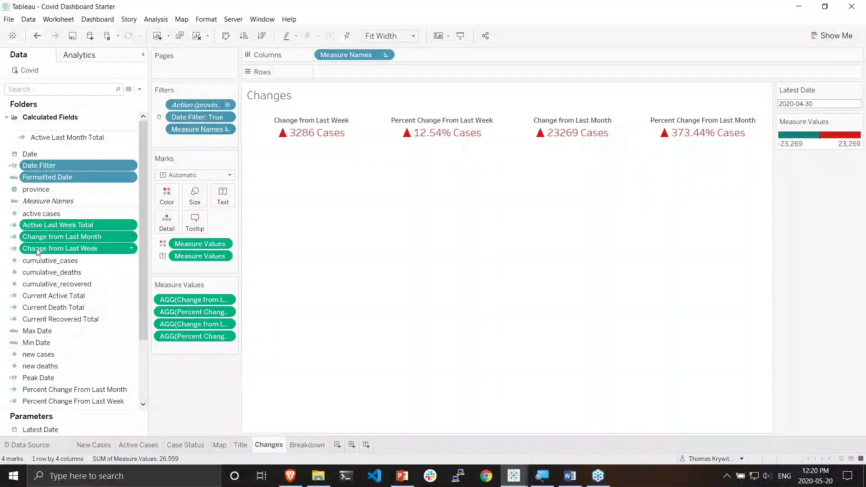
pyautogui.keyDown('ctrl'); pyautogui.click(43, 297); pyautogui.keyUp('ctrl')
pyautogui.keyDown('ctrl'); pyautogui.click(41, 309); pyautogui.keyUp('ctrl')
pyautogui.keyDown('ctrl'); pyautogui.click(39, 319); pyautogui.keyUp('ctrl')
pyautogui.keyDown('ctrl'); pyautogui.click(37, 331); pyautogui.keyUp('ctrl')
pyautogui.keyDown('ctrl'); pyautogui.click(35, 342); pyautogui.keyUp('ctrl')
pyautogui.keyDown('ctrl'); pyautogui.click(34, 378); pyautogui.keyUp('ctrl')
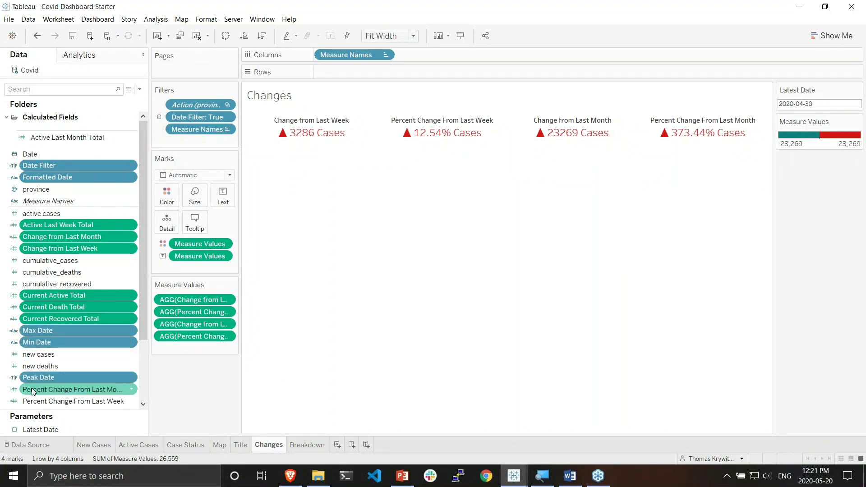
pyautogui.keyDown('ctrl'); pyautogui.click(34, 389); pyautogui.keyUp('ctrl')
pyautogui.keyDown('ctrl'); pyautogui.click(35, 402); pyautogui.keyUp('ctrl')
pyautogui.moveTo(58, 164); pyautogui.dragTo(52, 137)
# Step: Check the regrouped field list and collapse the Calculated Fields folder
pyautogui.scroll(-3, 61, 316)
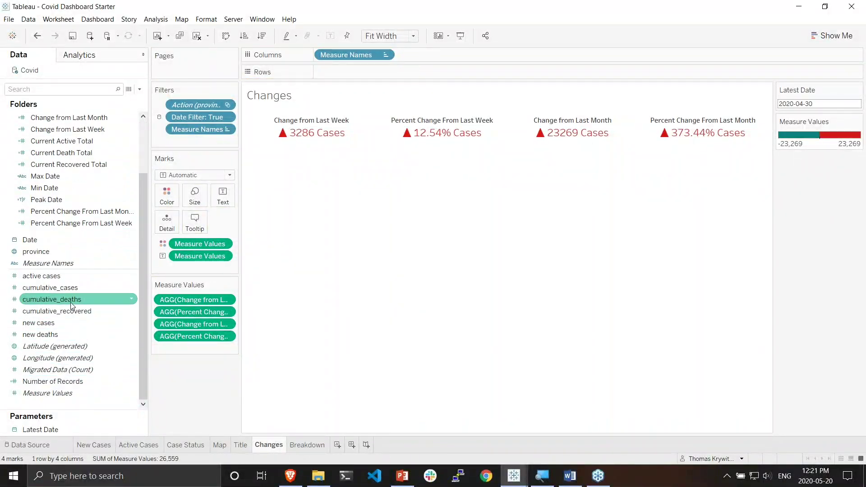
pyautogui.scroll(1, 81, 198)
pyautogui.scroll(3, 80, 199)
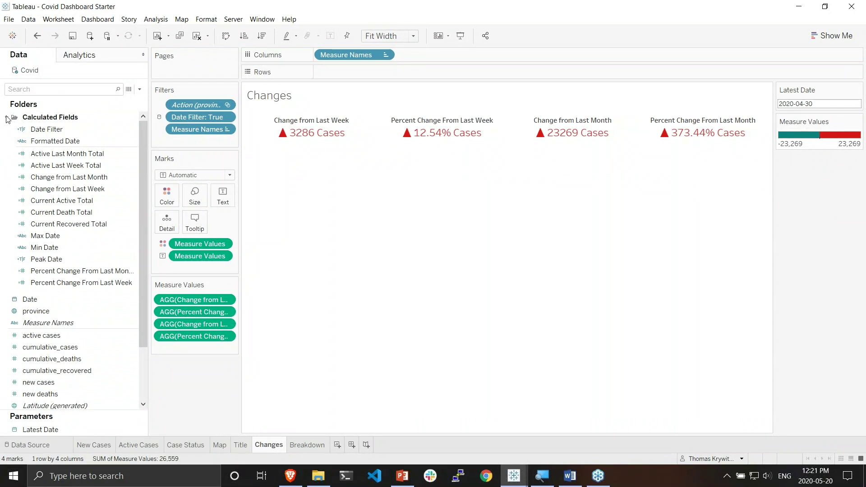
pyautogui.click(7, 117)
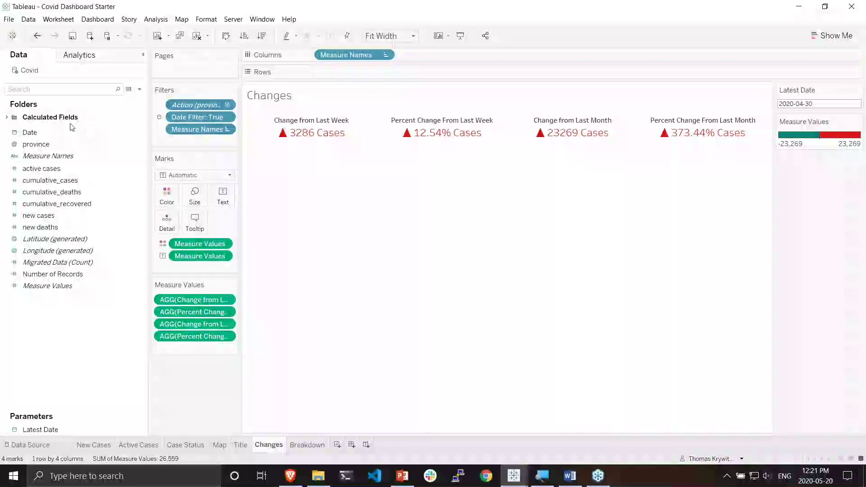
# Step: Review the Covid data source's table, the New Cases worksheet and the contents of the Calculated Fields folder
pyautogui.click(38, 446)
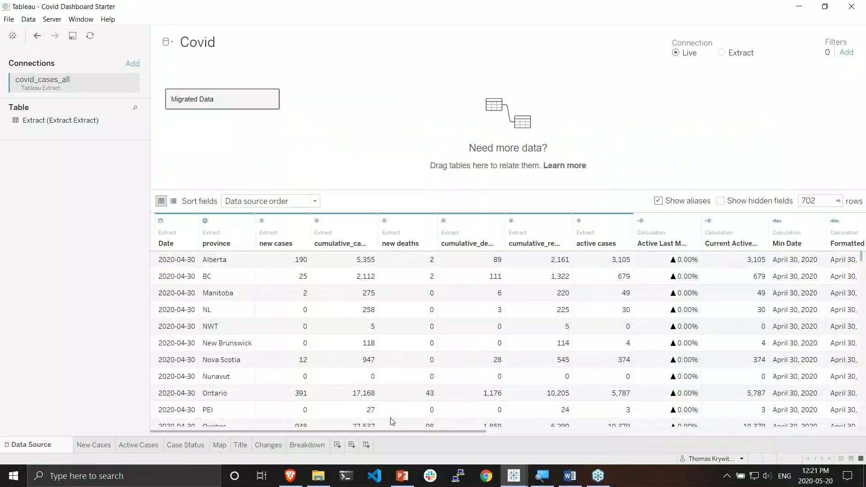
pyautogui.click(90, 446)
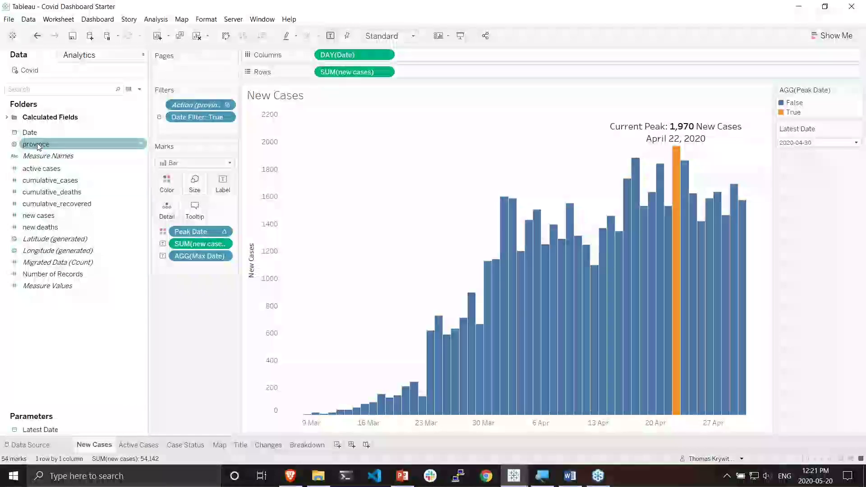
pyautogui.click(9, 118)
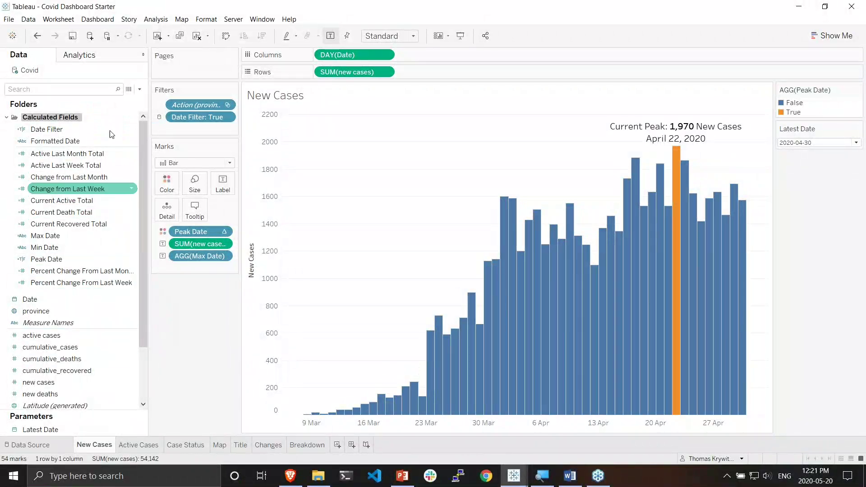
pyautogui.click(7, 118)
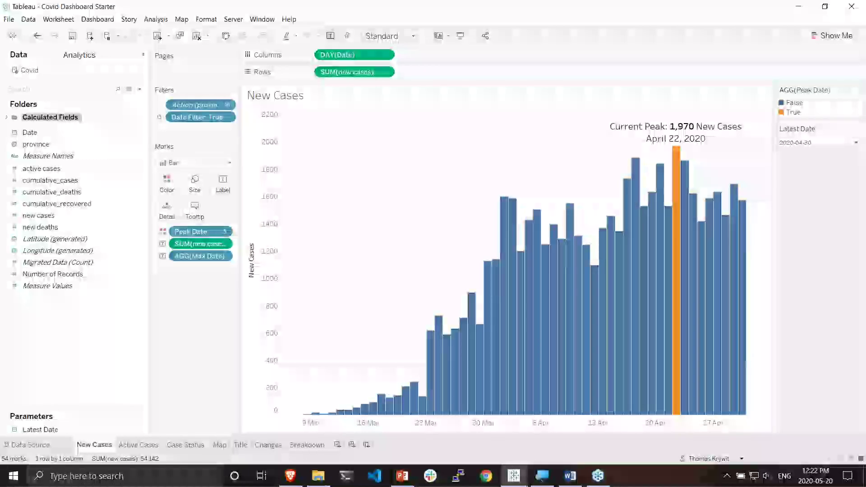
# Step: Create a new dashboard and place it before the New Cases worksheet in the sheet order
pyautogui.click(352, 446)
pyautogui.moveTo(357, 446); pyautogui.dragTo(252, 443)
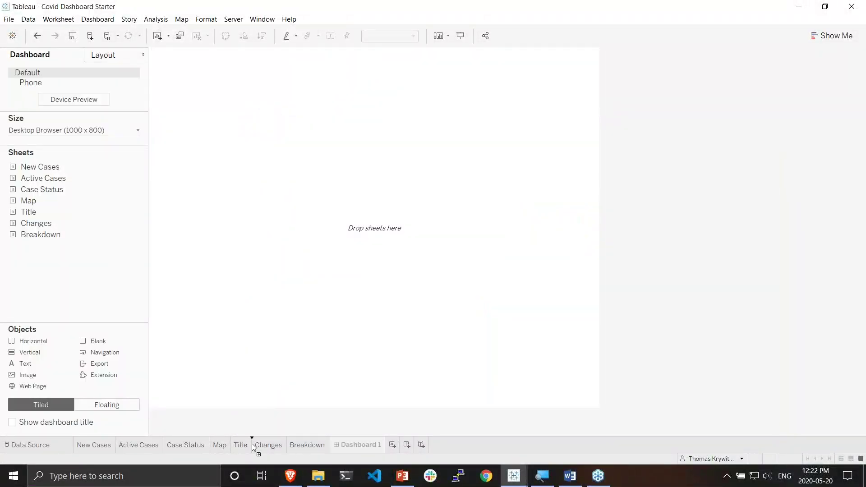
pyautogui.moveTo(83, 442); pyautogui.dragTo(81, 447)
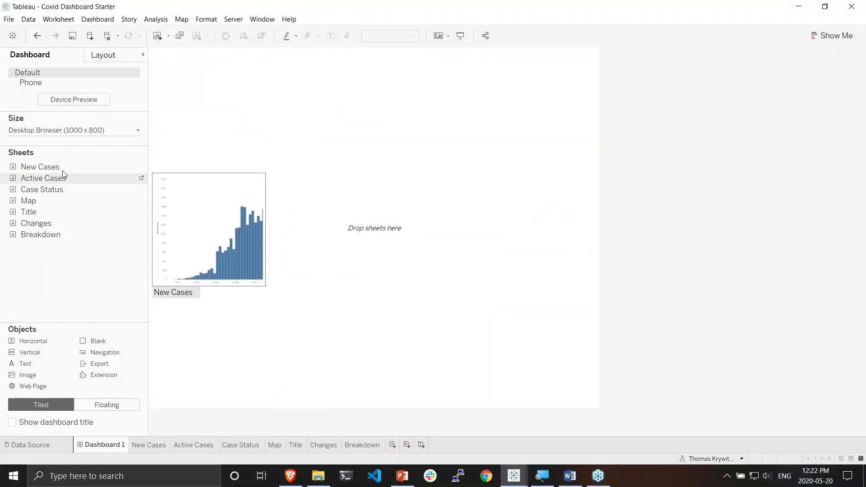
# Step: Set the dashboard size to Automatic instead of a fixed size
pyautogui.click(61, 131)
pyautogui.click(55, 151)
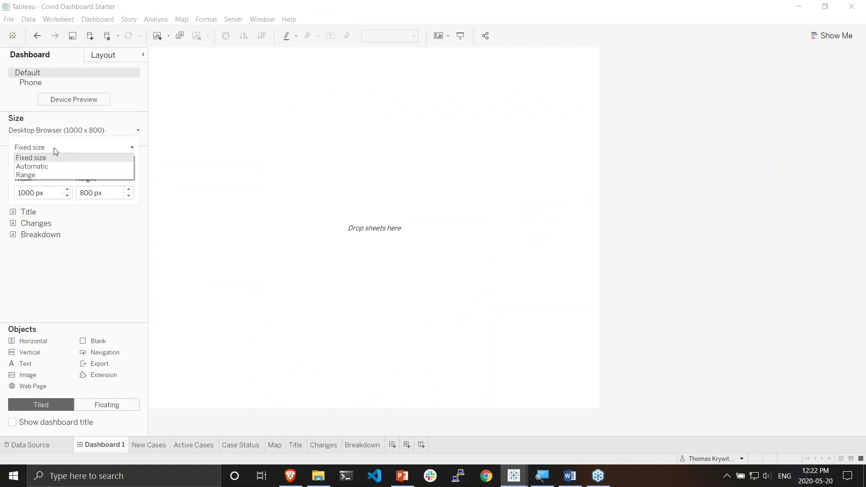
pyautogui.click(44, 166)
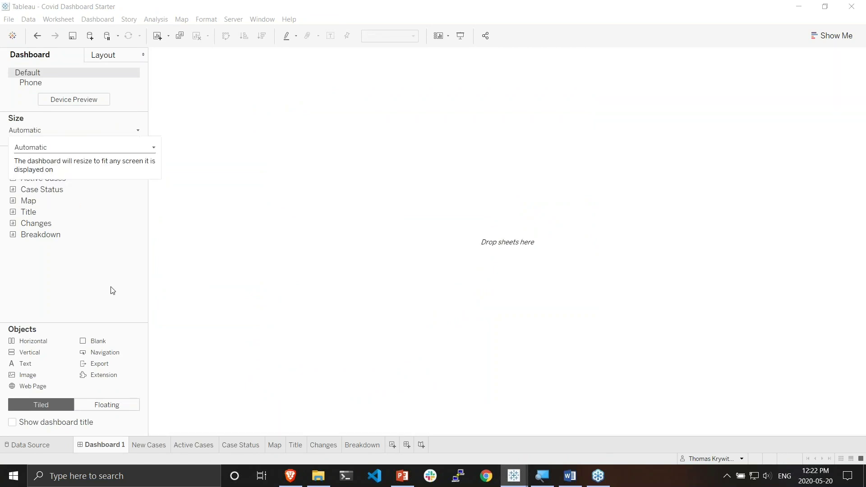
pyautogui.click(99, 305)
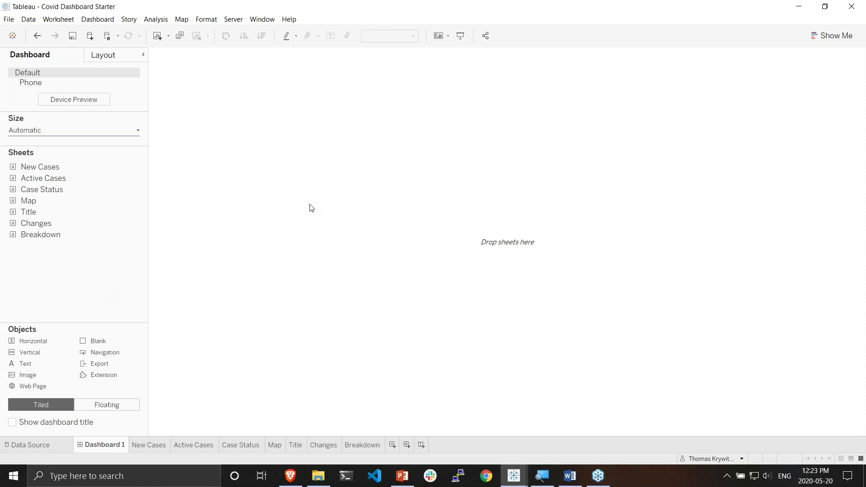
pyautogui.click(187, 75)
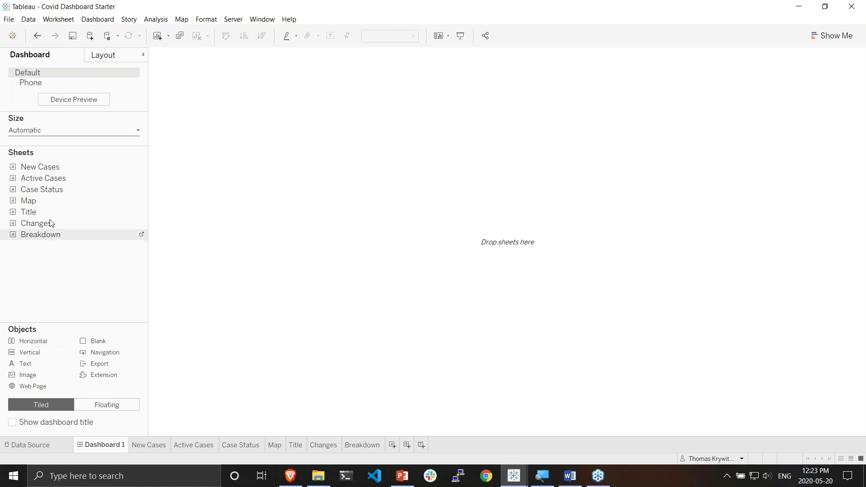
pyautogui.moveTo(41, 167)
pyautogui.moveTo(40, 167); pyautogui.dragTo(411, 345)
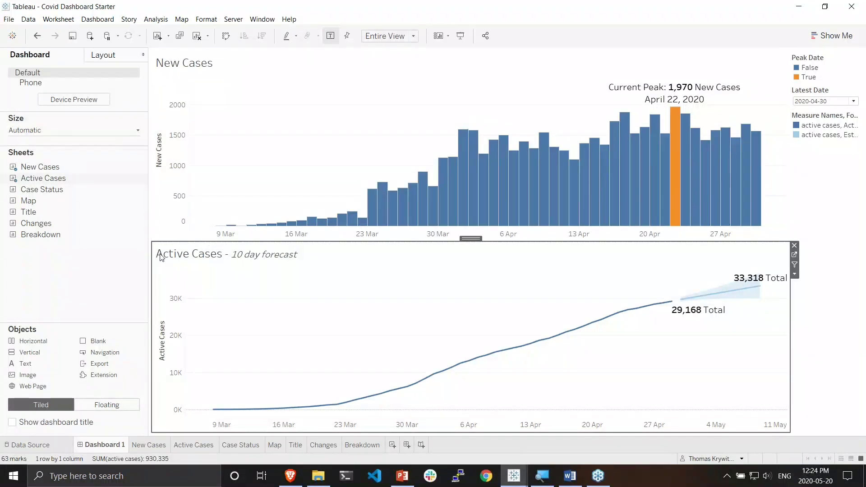
pyautogui.click(37, 35)
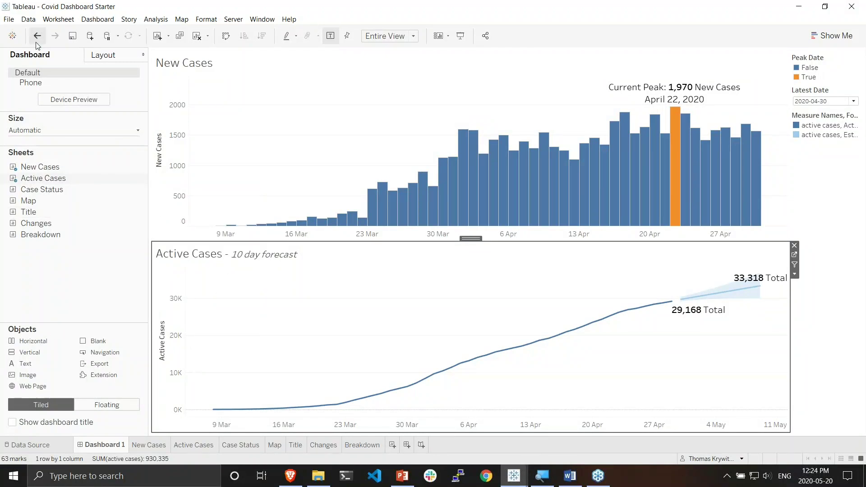
pyautogui.click(37, 36)
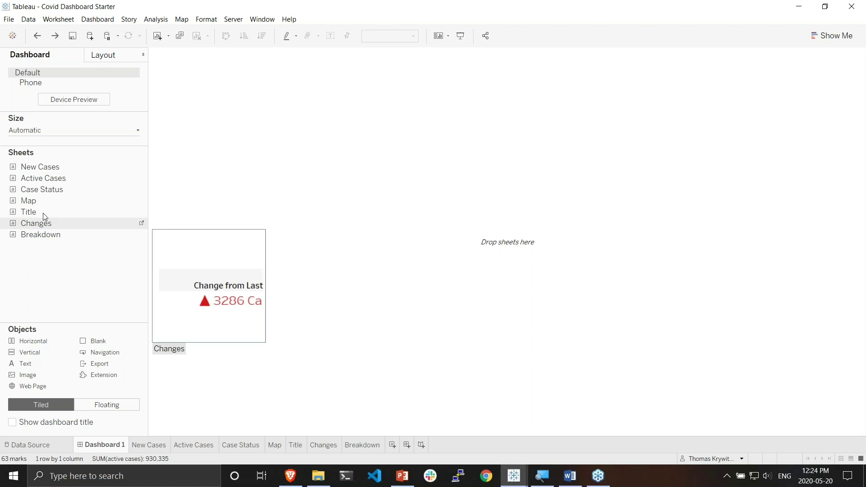
# Step: Add a tiled vertical container that fills the empty dashboard
pyautogui.moveTo(60, 169)
pyautogui.moveTo(45, 200)
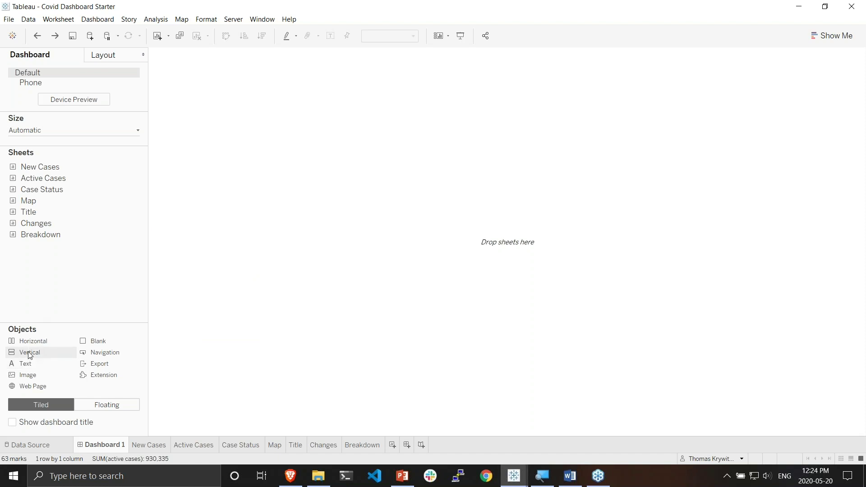
pyautogui.moveTo(28, 354); pyautogui.dragTo(297, 273)
pyautogui.moveTo(550, 240); pyautogui.dragTo(550, 240)
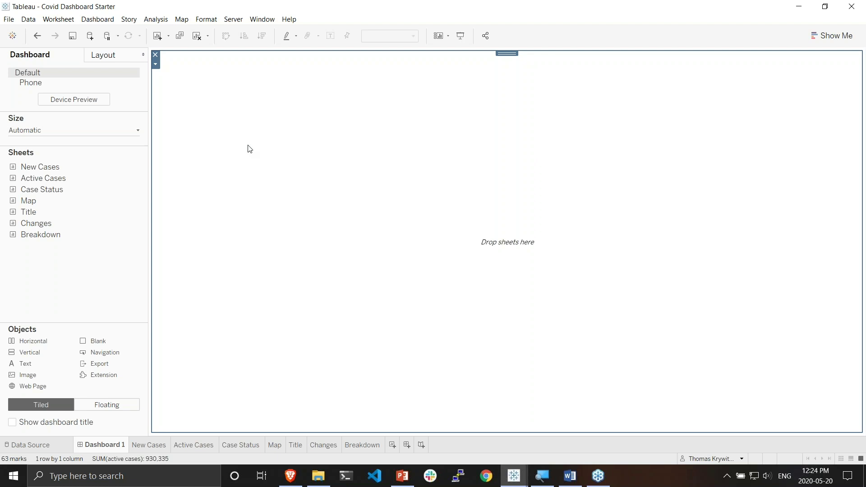
# Step: Place the Map sheet in the vertical container with the Case Status sheet directly beneath it
pyautogui.moveTo(61, 201); pyautogui.dragTo(546, 193)
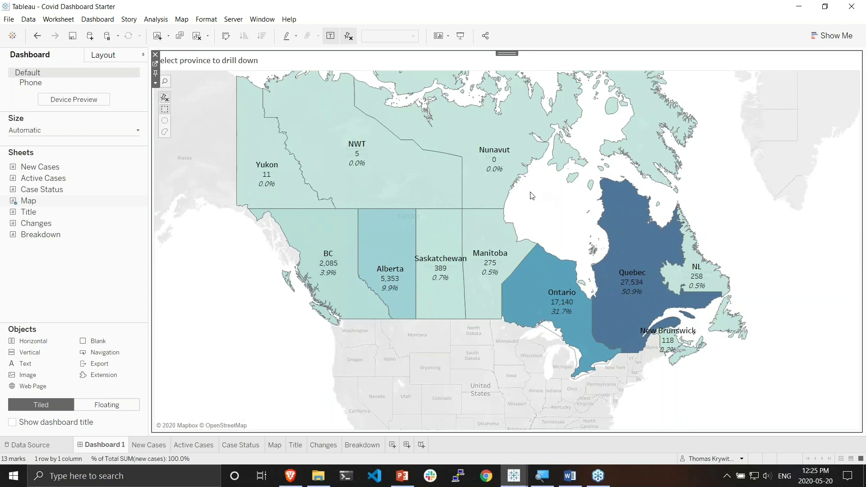
pyautogui.moveTo(61, 193)
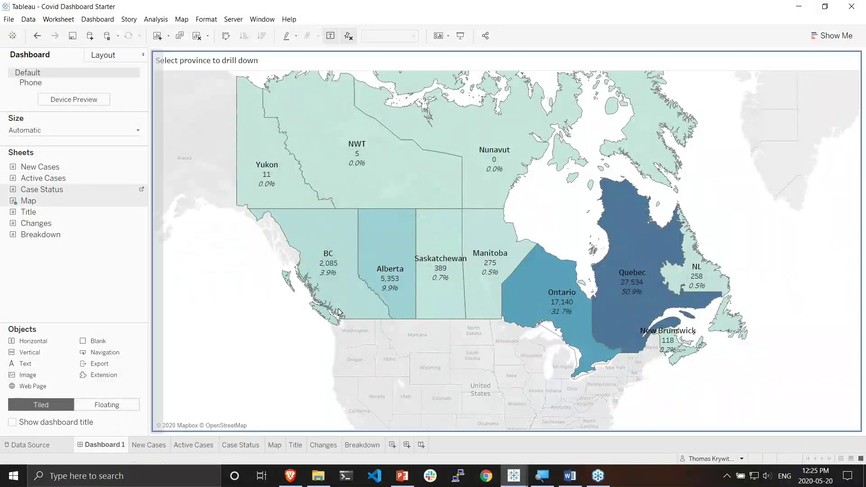
pyautogui.moveTo(437, 346); pyautogui.dragTo(437, 347)
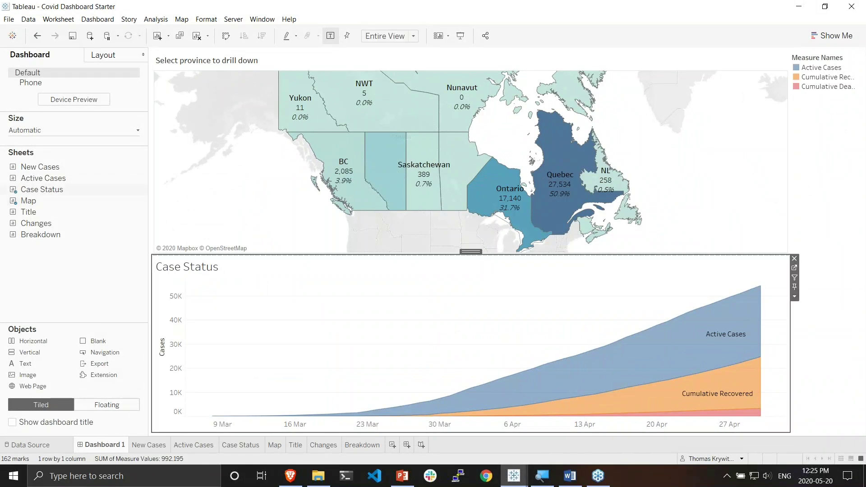
# Step: Select the vertical container that holds the Map and Case Status sheets to examine its extent
pyautogui.click(795, 296)
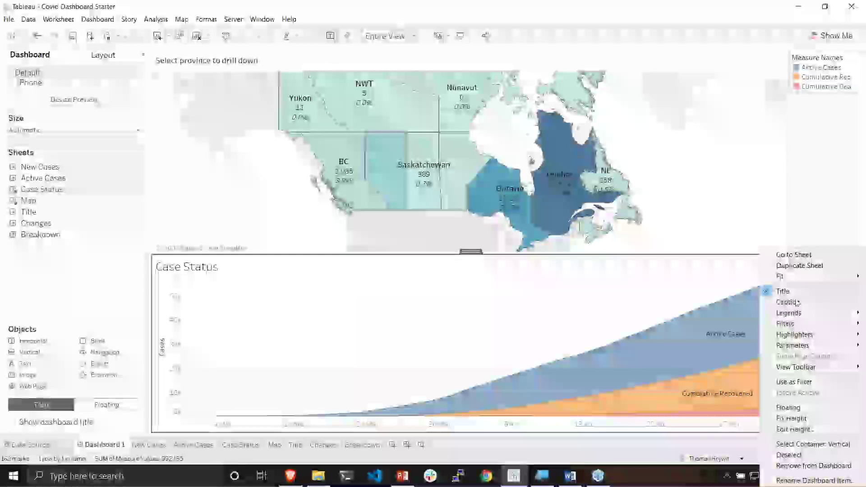
pyautogui.click(792, 445)
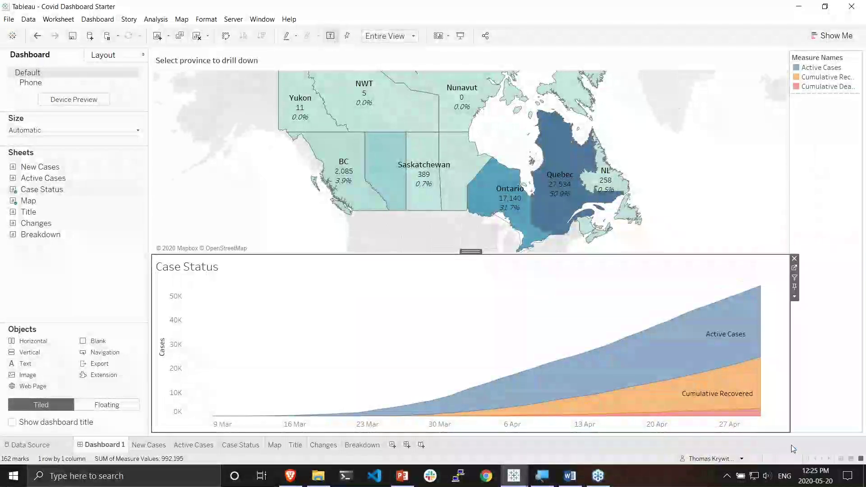
pyautogui.click(815, 297)
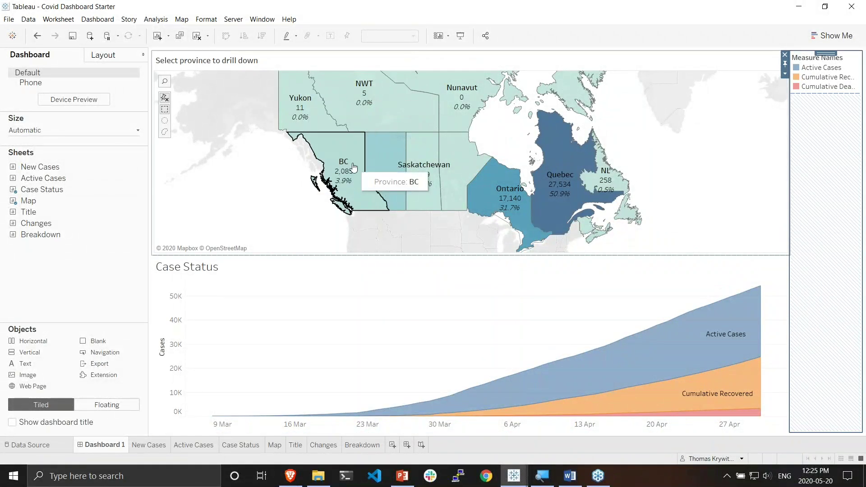
pyautogui.click(469, 56)
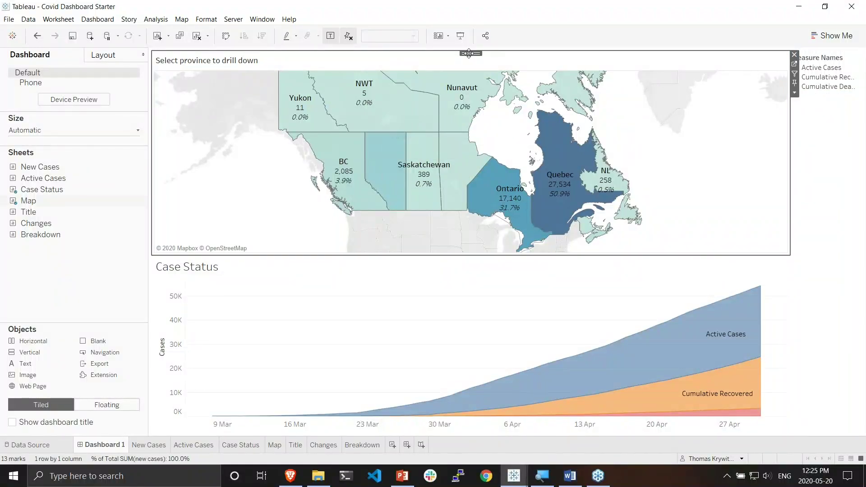
pyautogui.moveTo(469, 53); pyautogui.dragTo(372, 135)
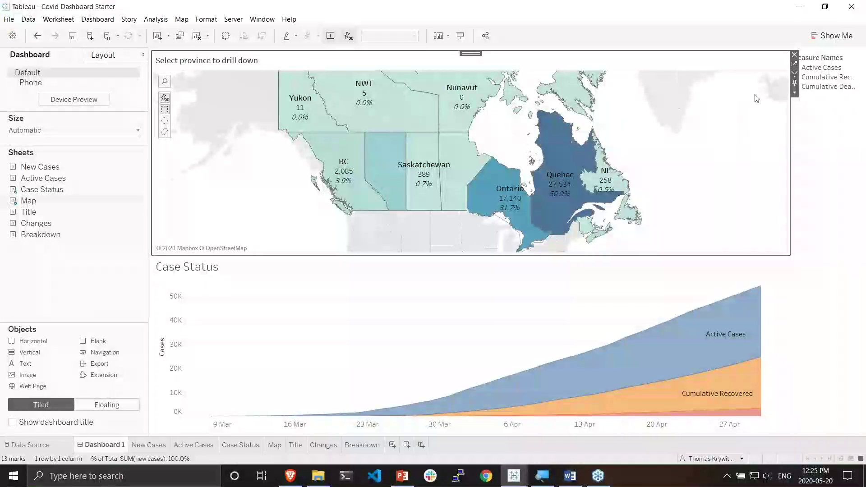
pyautogui.click(795, 92)
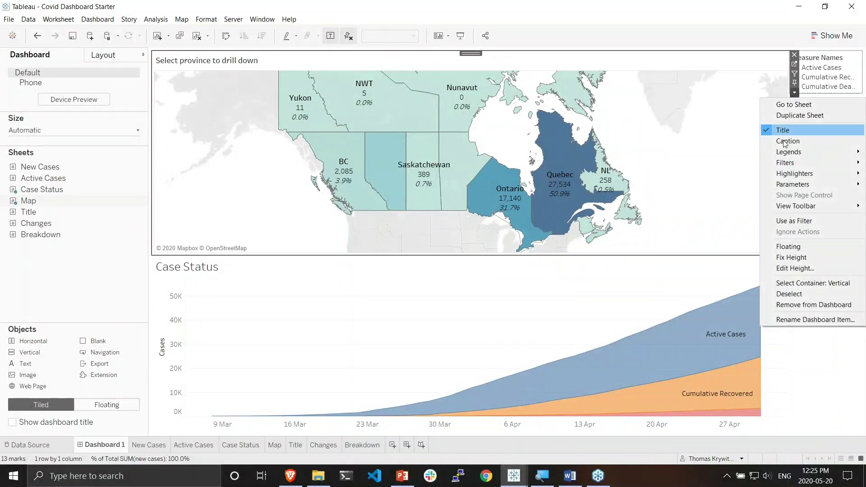
pyautogui.click(791, 287)
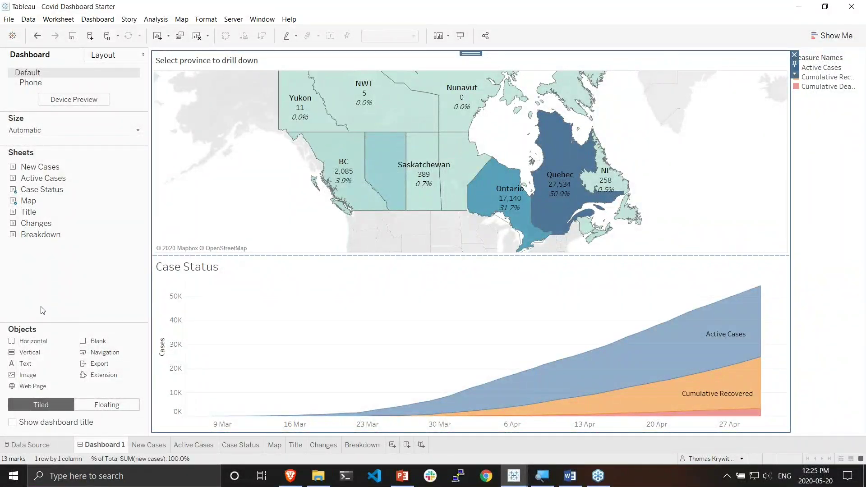
# Step: Add a second vertical container to the left of the map and fill it with New Cases above Active Cases
pyautogui.moveTo(32, 354); pyautogui.dragTo(158, 257)
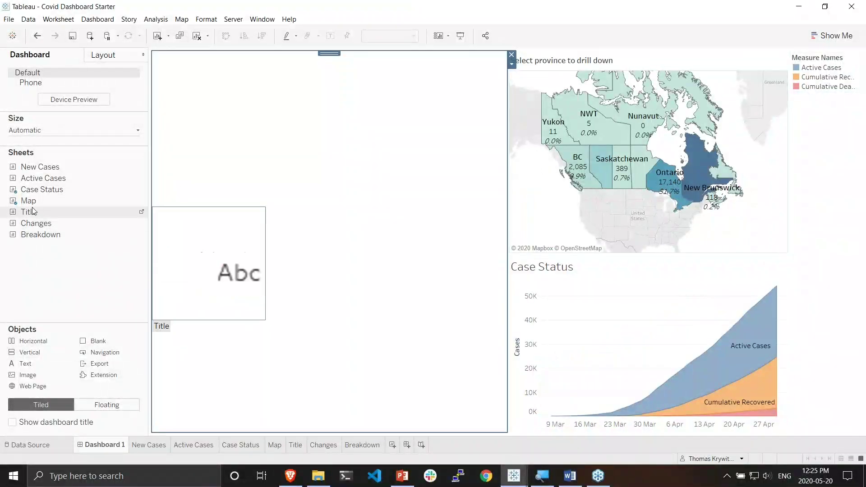
pyautogui.moveTo(42, 168); pyautogui.dragTo(344, 151)
pyautogui.moveTo(48, 183); pyautogui.dragTo(338, 359)
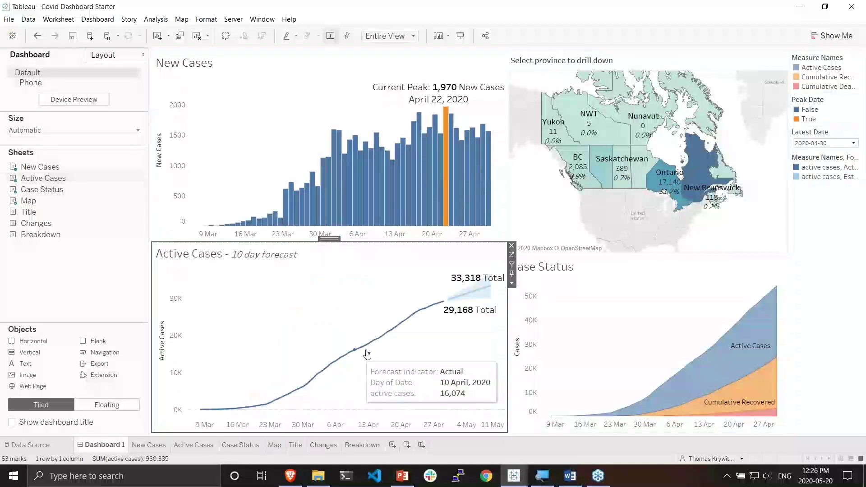
# Step: Select the vertical container around New Cases and Active Cases to check which sheets it groups
pyautogui.click(252, 58)
pyautogui.click(512, 93)
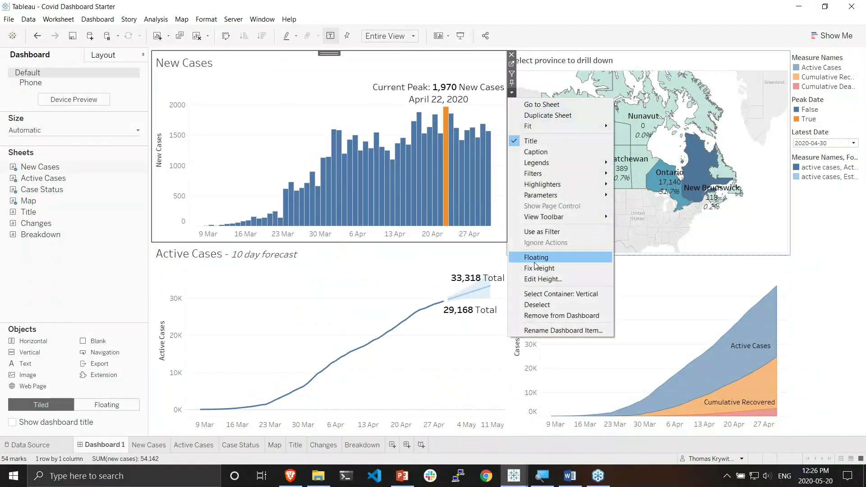
pyautogui.click(537, 294)
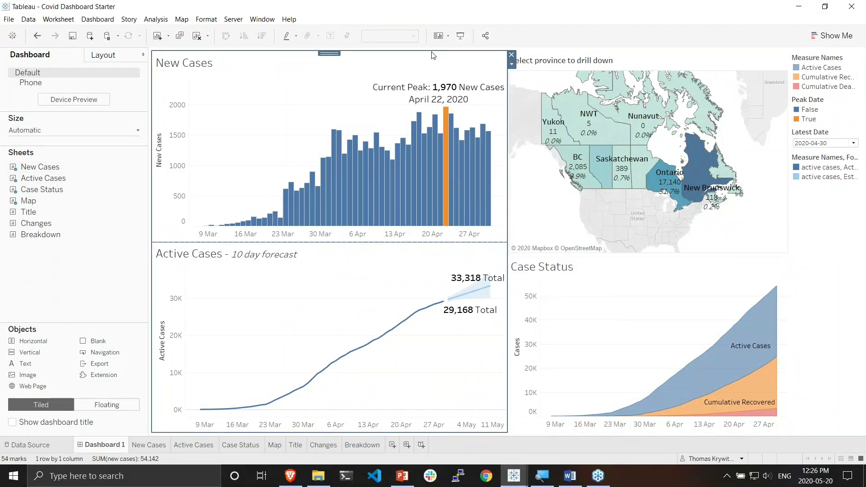
# Step: Move the Map and Case Status container to the left of the New Cases container and narrow the legend column
pyautogui.click(691, 63)
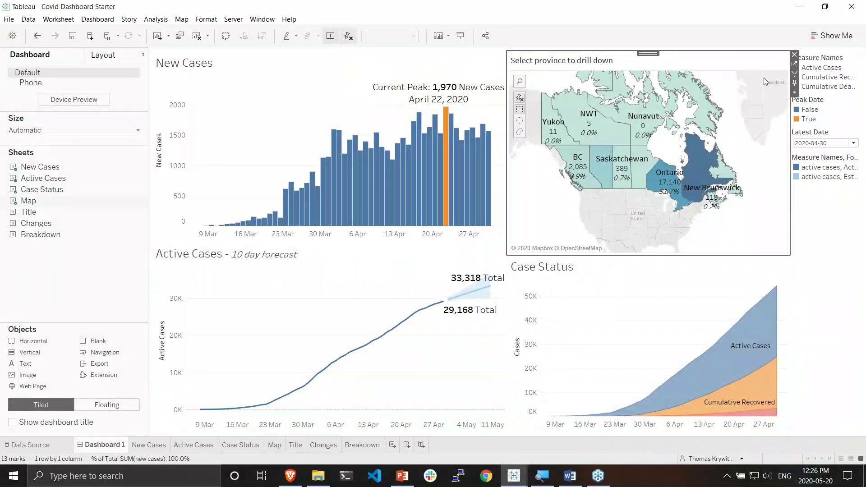
pyautogui.click(794, 92)
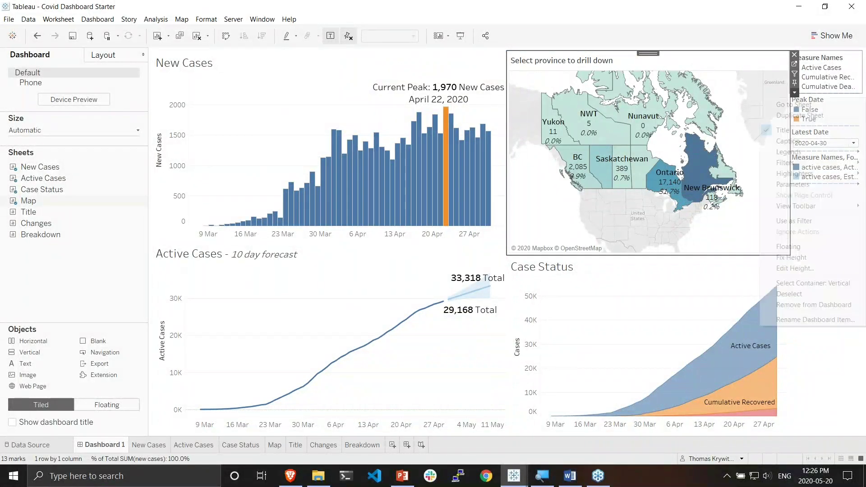
pyautogui.click(802, 284)
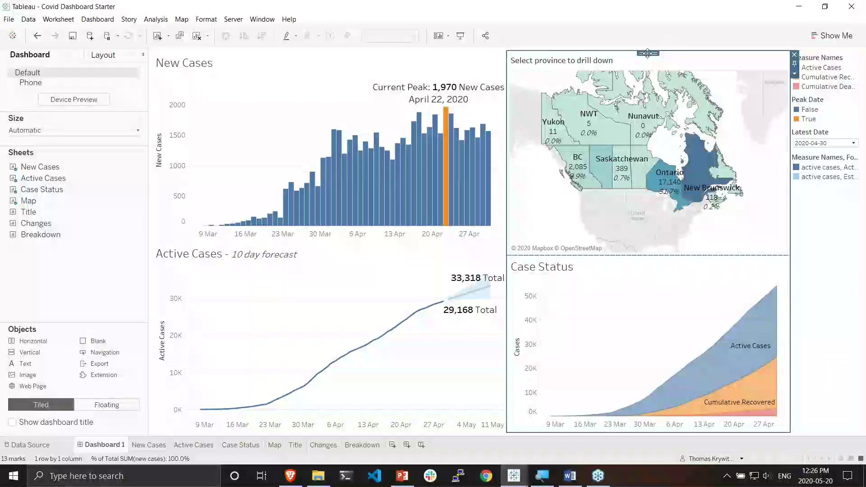
pyautogui.press('Delete')
pyautogui.moveTo(543, 71); pyautogui.dragTo(151, 103)
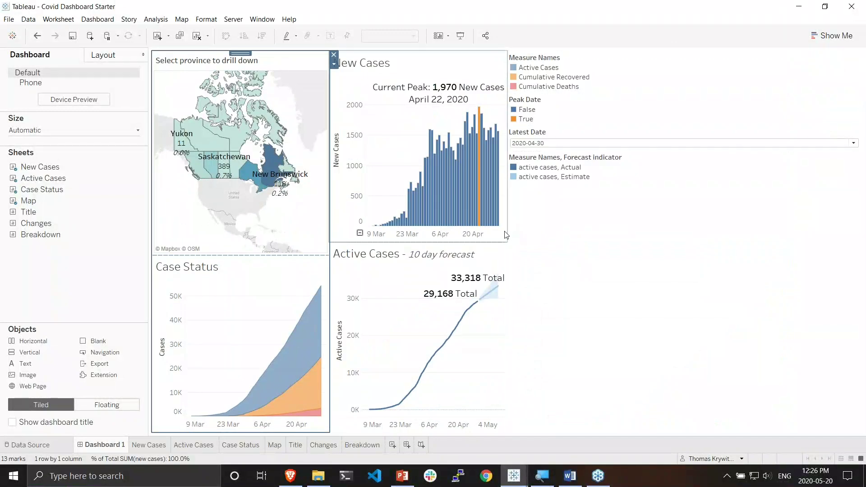
pyautogui.click(673, 223)
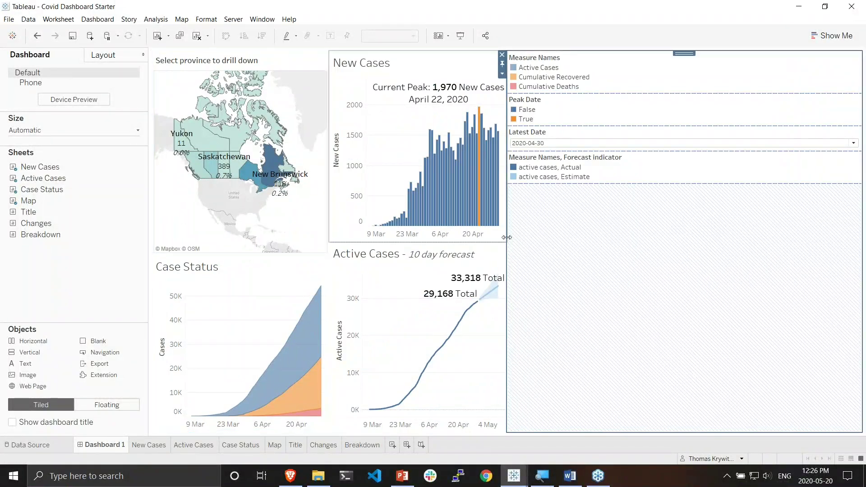
pyautogui.moveTo(506, 237); pyautogui.dragTo(680, 238)
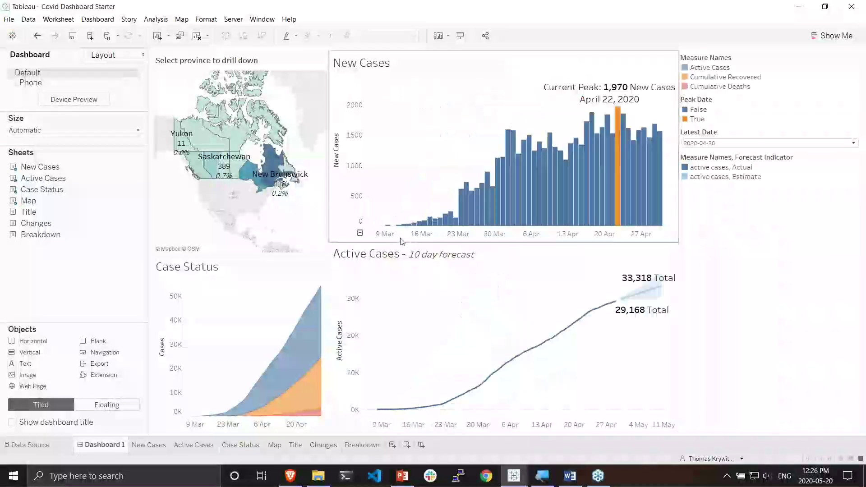
# Step: Widen the Map and Case Status column to nearly half the dashboard width and narrow the legend column
pyautogui.moveTo(330, 245); pyautogui.dragTo(431, 210)
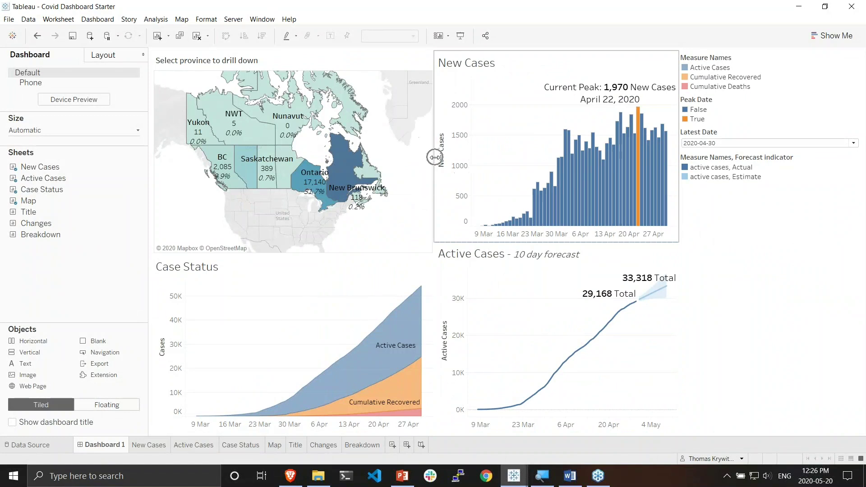
pyautogui.moveTo(436, 237)
pyautogui.mouseDown()
pyautogui.moveTo(402, 235)
pyautogui.moveTo(432, 235)
pyautogui.mouseUp()
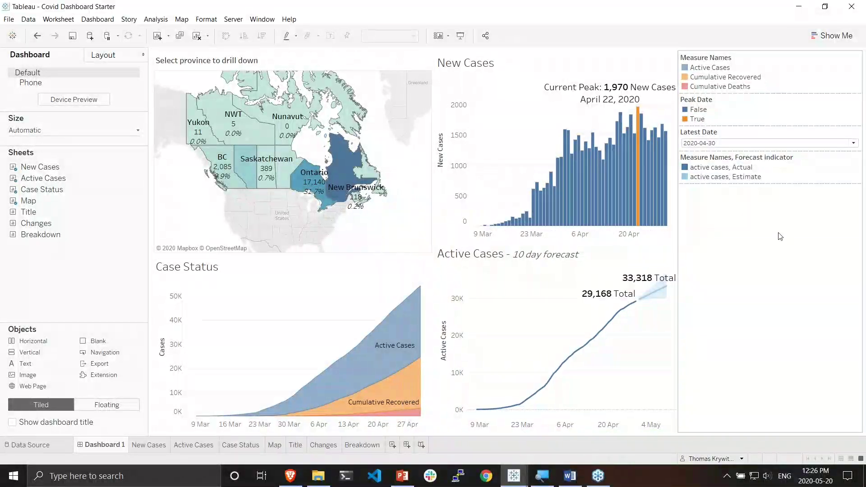
pyautogui.click(692, 244)
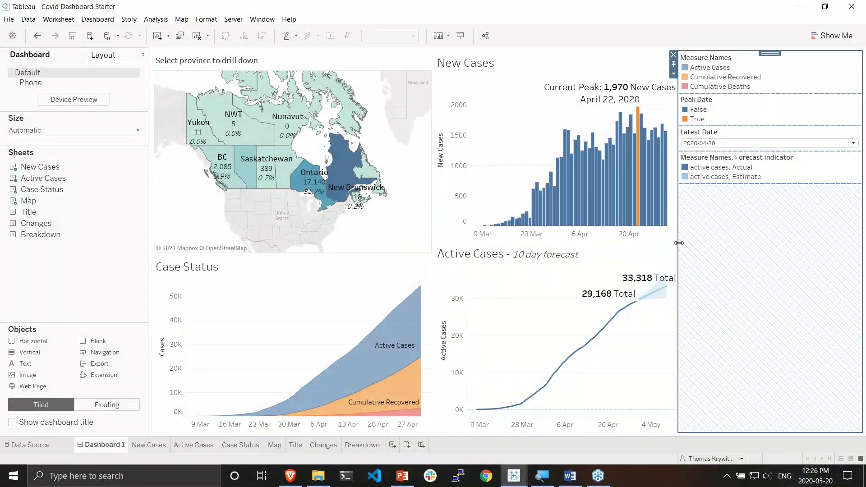
pyautogui.click(679, 243)
pyautogui.click(683, 248)
pyautogui.moveTo(683, 248); pyautogui.dragTo(777, 248)
pyautogui.click(410, 241)
pyautogui.moveTo(434, 212); pyautogui.dragTo(490, 211)
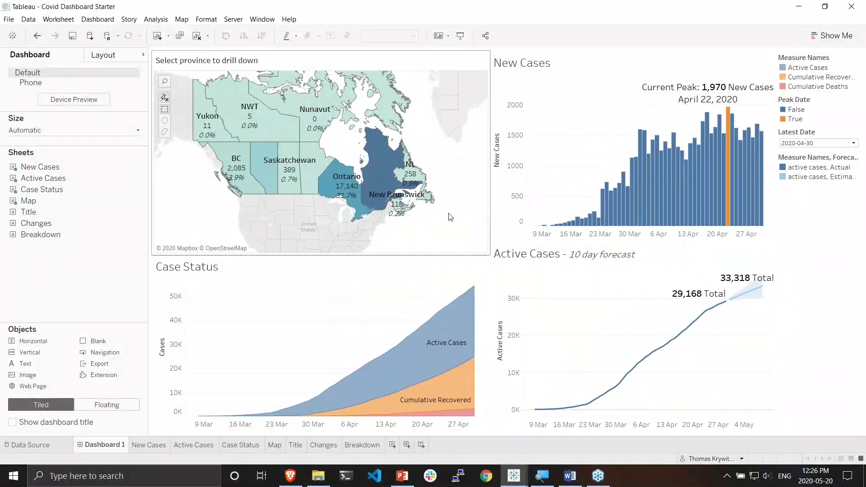
pyautogui.moveTo(490, 204); pyautogui.dragTo(481, 204)
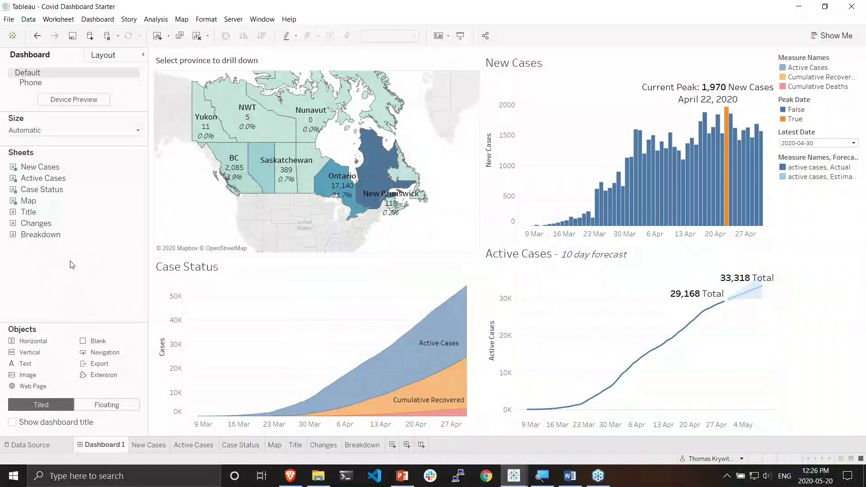
# Step: Add a short horizontal container above all the charts and place the Title sheet in it
pyautogui.moveTo(23, 343)
pyautogui.mouseDown()
pyautogui.moveTo(77, 314)
pyautogui.moveTo(396, 83)
pyautogui.moveTo(485, 60)
pyautogui.moveTo(476, 52)
pyautogui.mouseUp()
pyautogui.moveTo(348, 242); pyautogui.dragTo(350, 105)
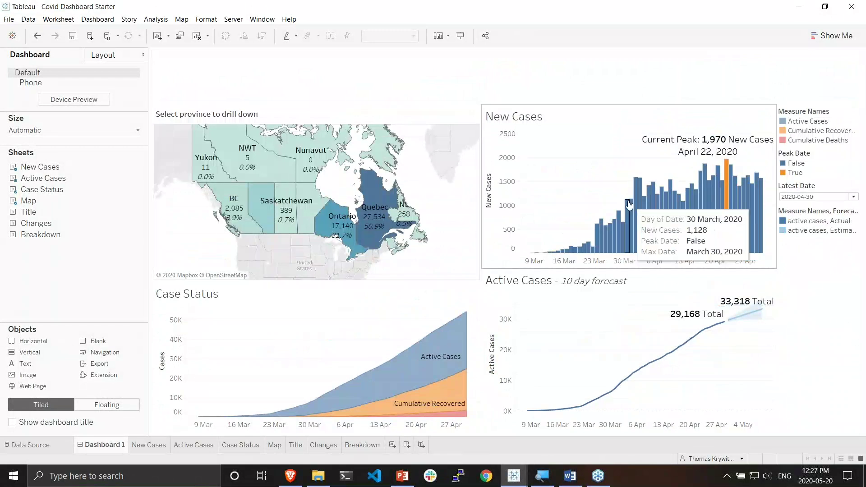
pyautogui.moveTo(29, 212); pyautogui.dragTo(264, 80)
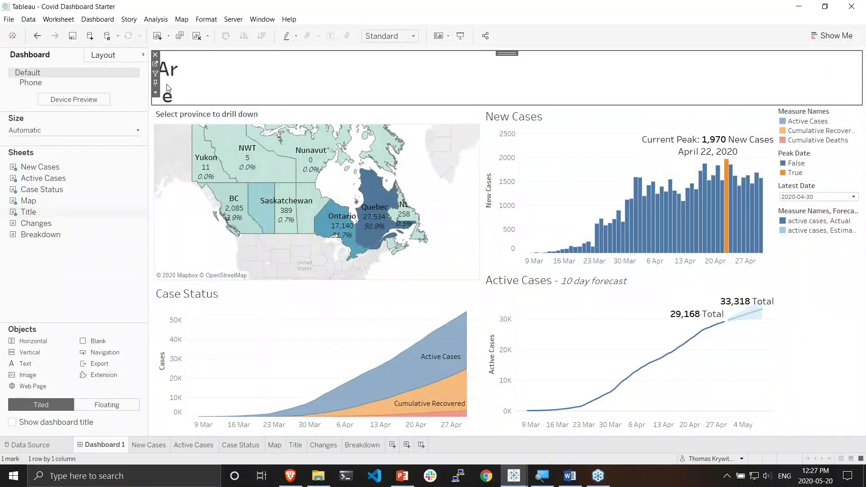
# Step: Set the Title sheet's fit to Fit Width
pyautogui.click(155, 93)
pyautogui.moveTo(208, 126)
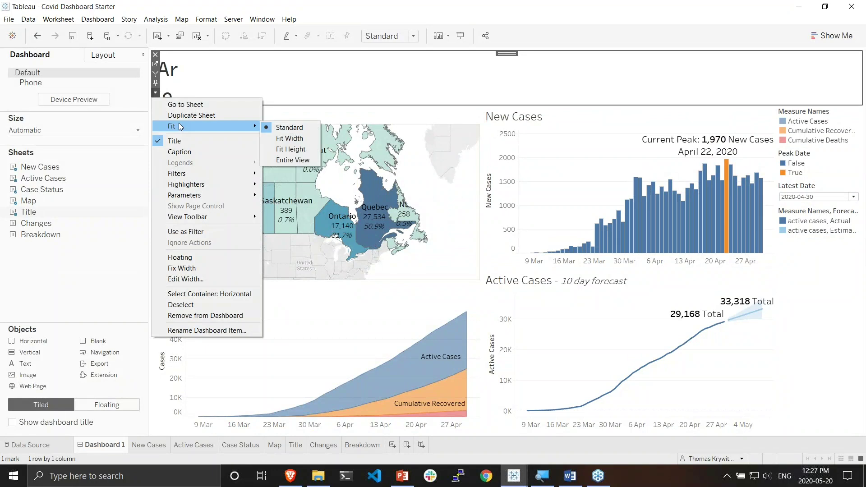
pyautogui.click(296, 141)
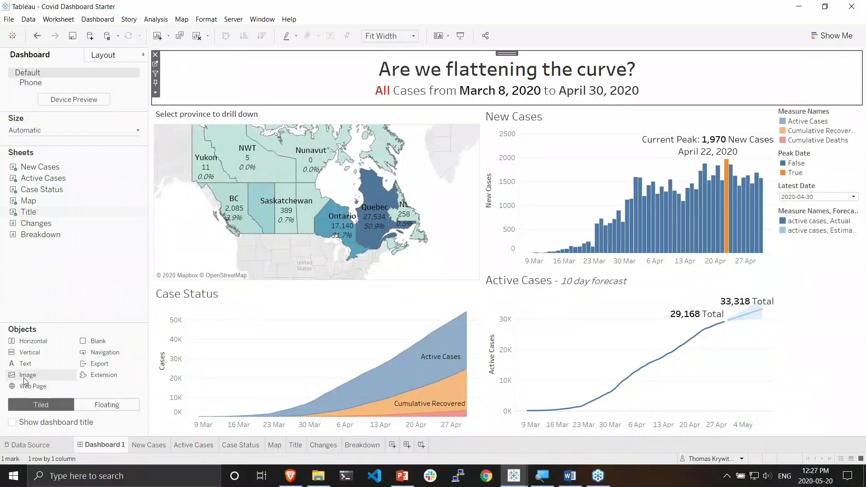
# Step: Insert the 597px-SARS-CoV-2_without_background image before the dashboard title with Fit Image and Center Image enabled, and narrow it to logo width
pyautogui.moveTo(24, 376); pyautogui.dragTo(193, 78)
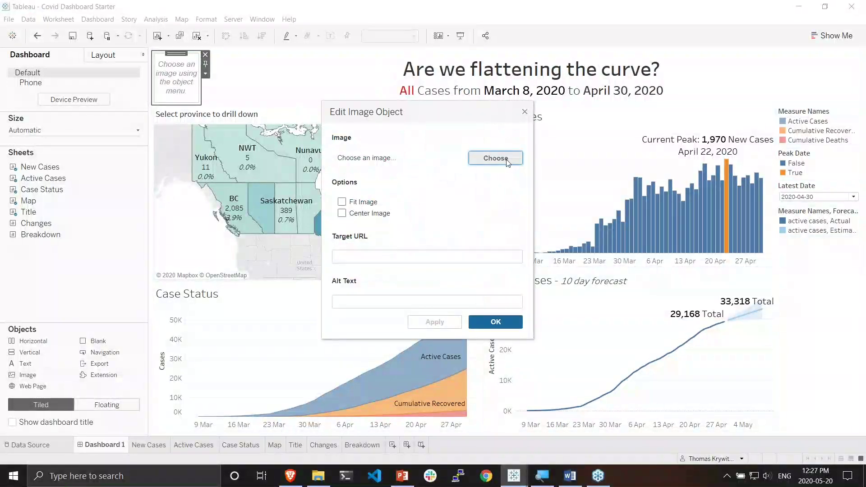
pyautogui.click(496, 158)
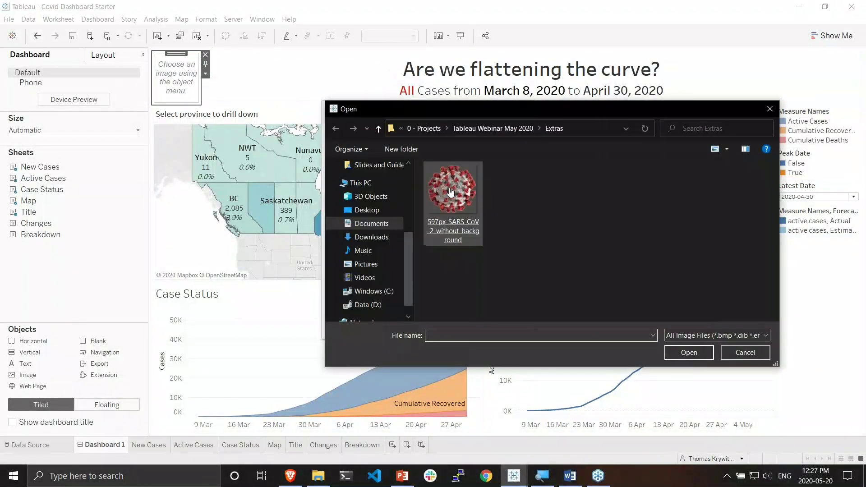
pyautogui.doubleClick(443, 198)
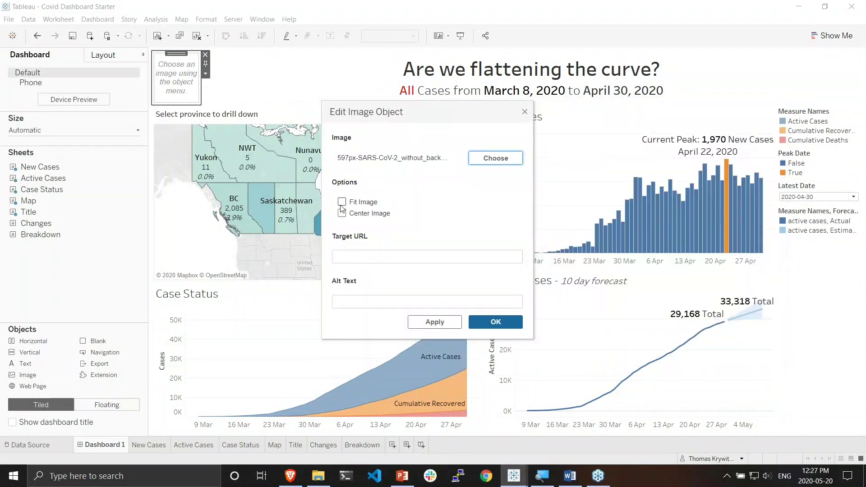
pyautogui.click(342, 203)
pyautogui.click(430, 320)
pyautogui.click(491, 322)
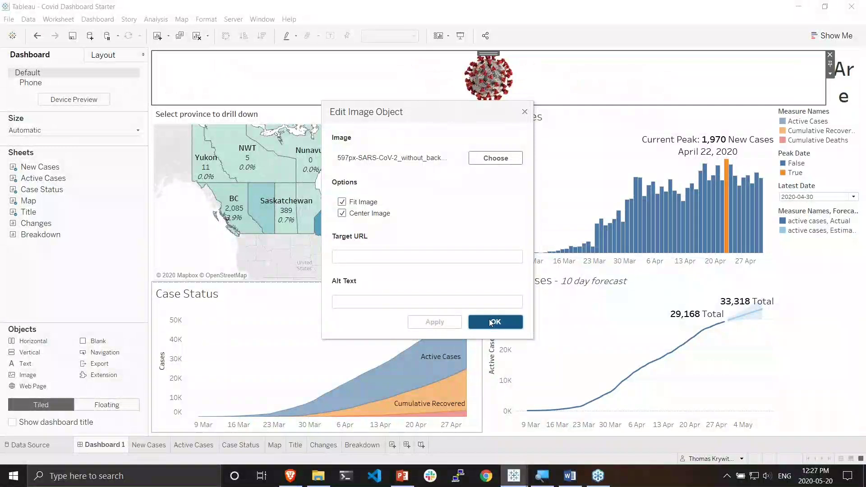
pyautogui.moveTo(825, 90); pyautogui.dragTo(221, 95)
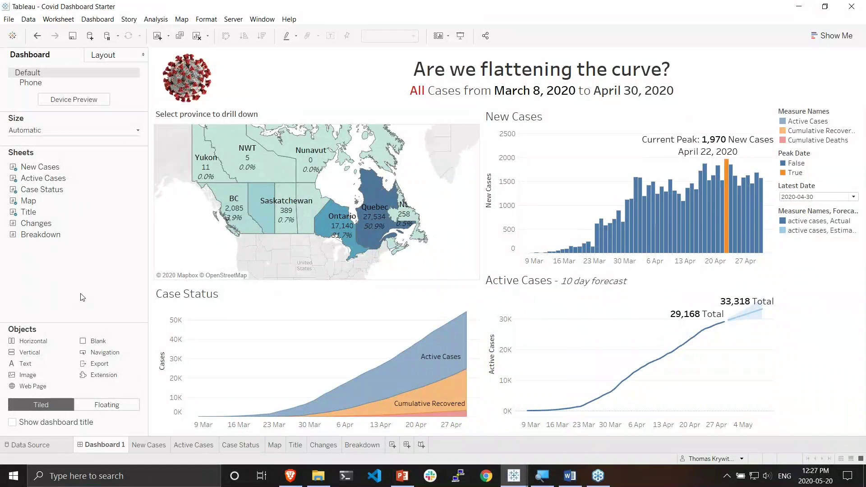
# Step: Examine the dashboard's item hierarchy to see which containers hold the title, charts and legends
pyautogui.click(110, 58)
pyautogui.scroll(-2, 92, 214)
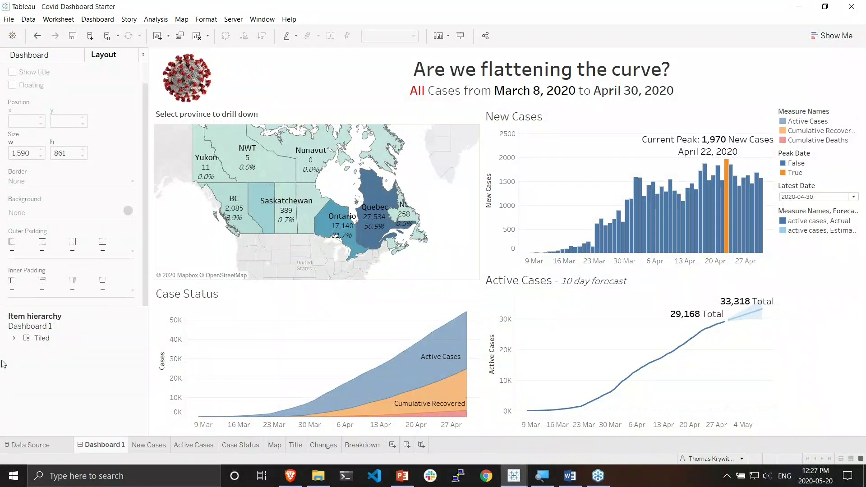
pyautogui.click(15, 339)
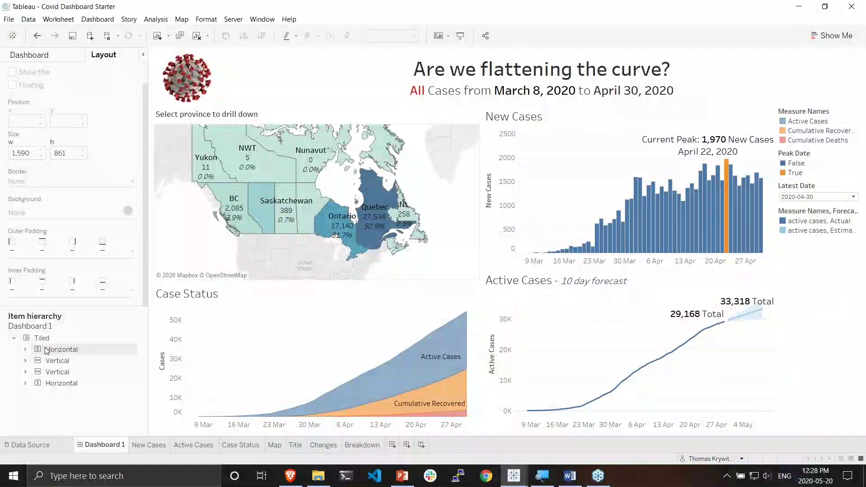
pyautogui.click(25, 361)
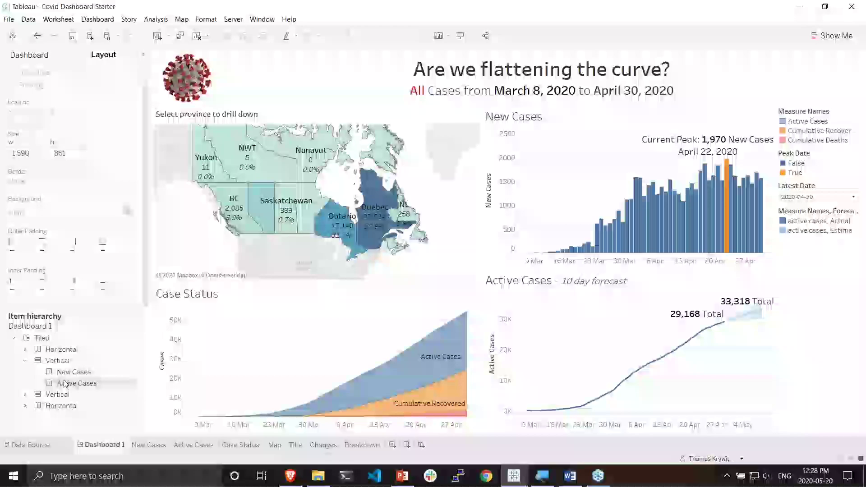
pyautogui.click(65, 383)
pyautogui.click(63, 372)
pyautogui.click(62, 363)
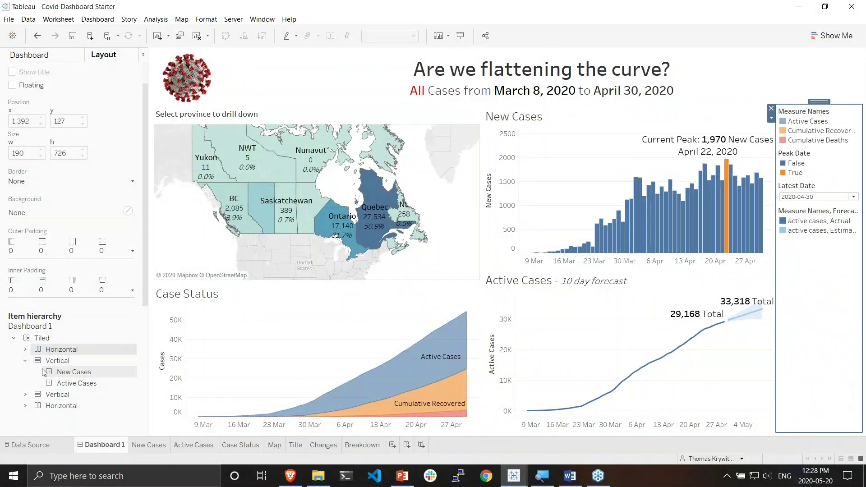
pyautogui.click(54, 407)
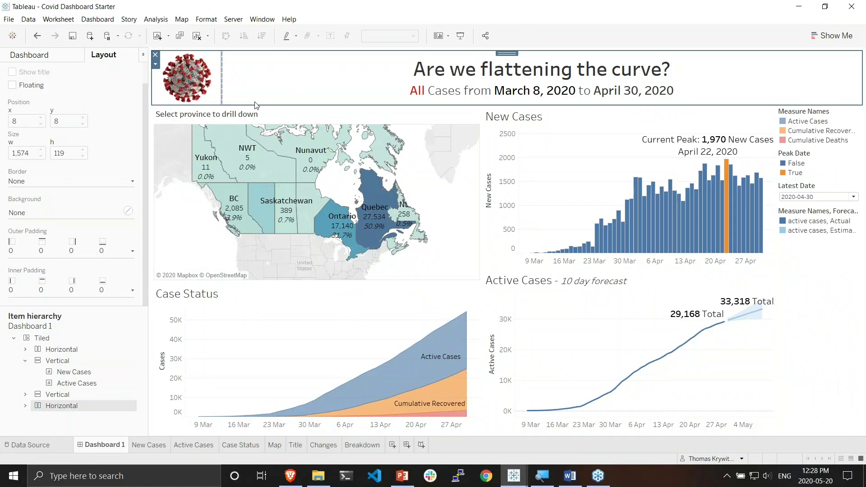
pyautogui.moveTo(166, 162)
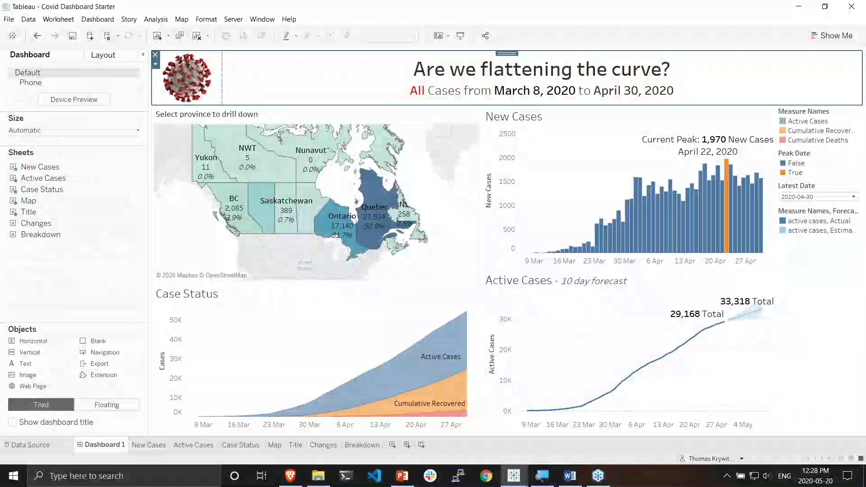
# Step: Move the Latest Date parameter control into the title container after the title and narrow it
pyautogui.click(811, 324)
pyautogui.click(815, 191)
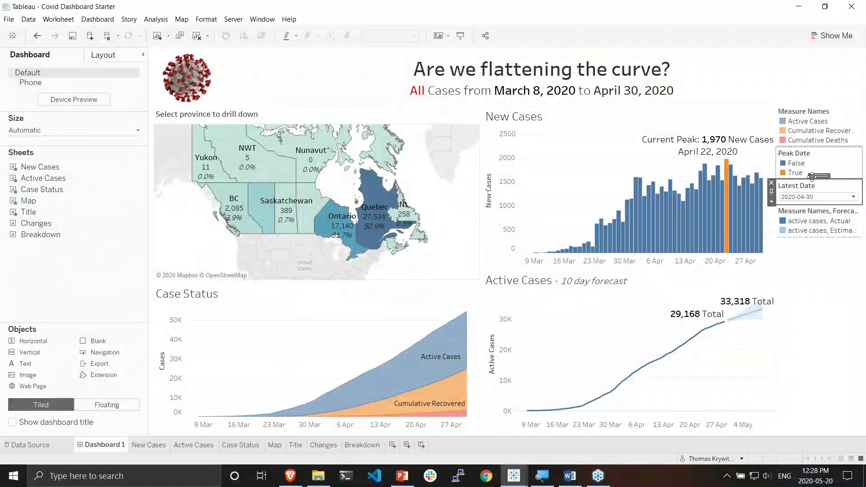
pyautogui.press('Delete')
pyautogui.click(828, 81)
pyautogui.moveTo(825, 76); pyautogui.dragTo(756, 79)
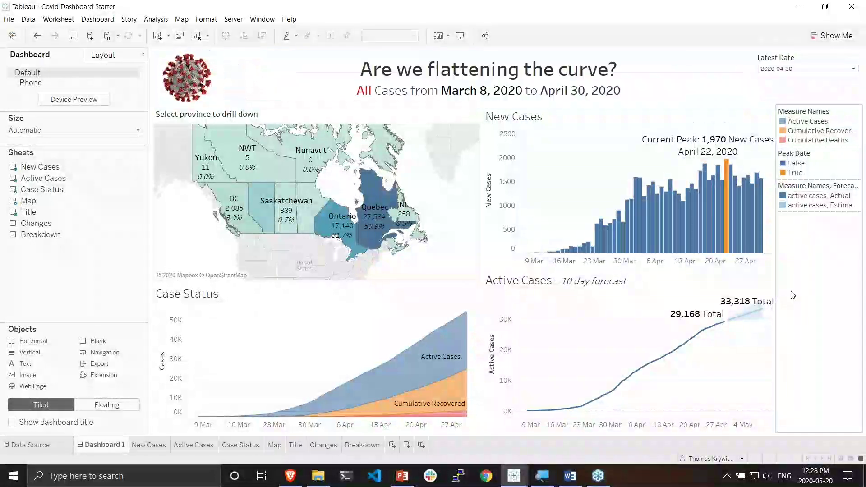
# Step: Delete the legend container with its three legends and slightly widen the Map and Case Status column
pyautogui.click(808, 116)
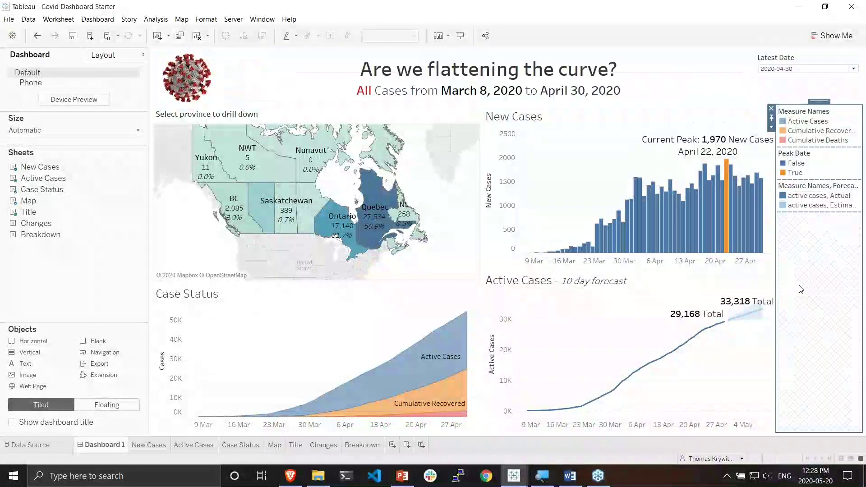
pyautogui.click(772, 109)
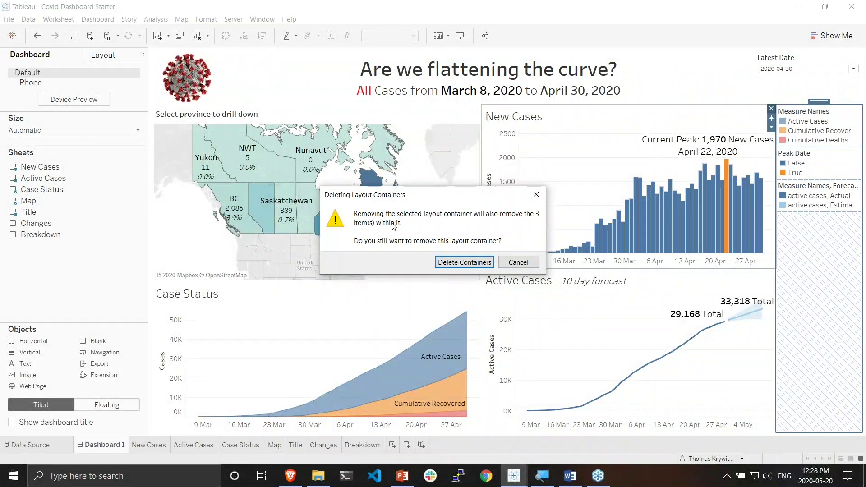
pyautogui.click(458, 265)
pyautogui.moveTo(481, 255); pyautogui.dragTo(501, 256)
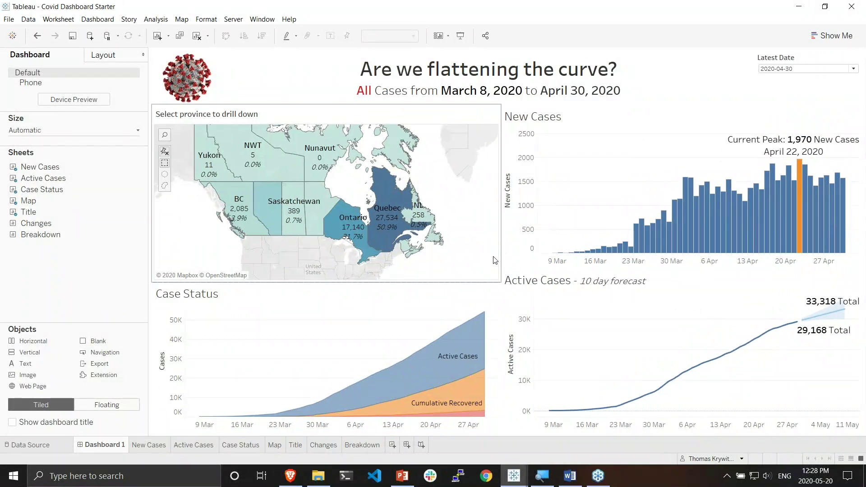
pyautogui.click(177, 249)
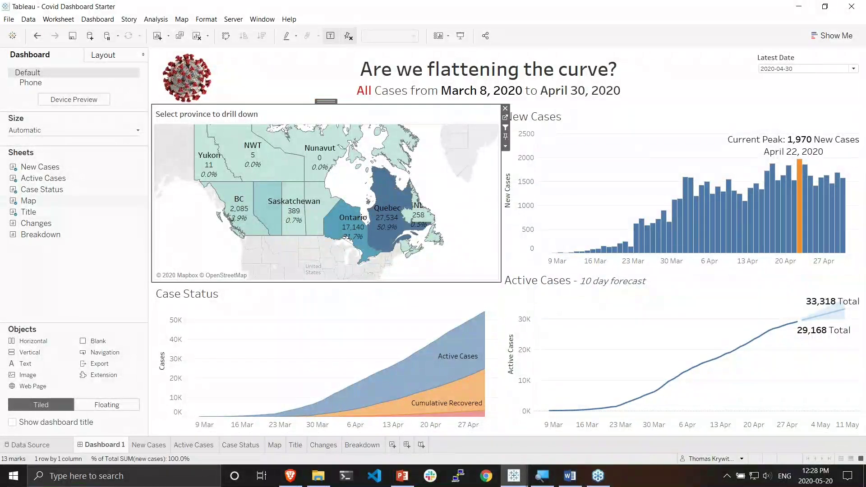
pyautogui.hotkey('alt', 'Tab')
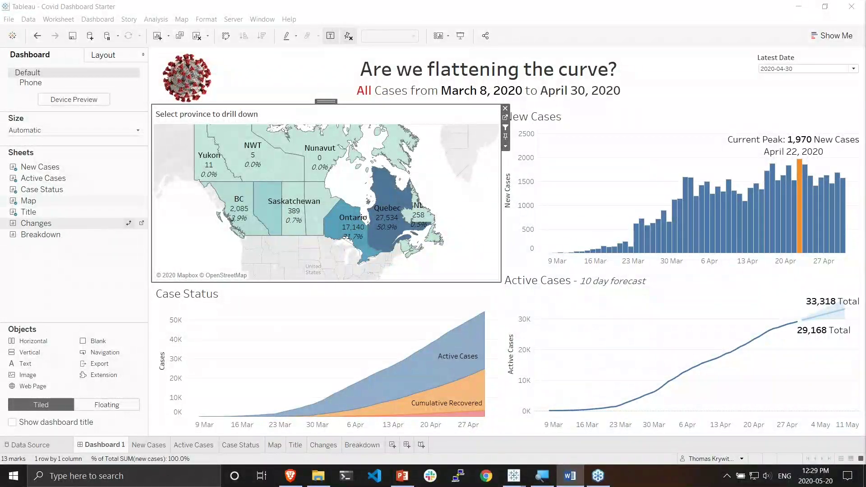
pyautogui.click(181, 230)
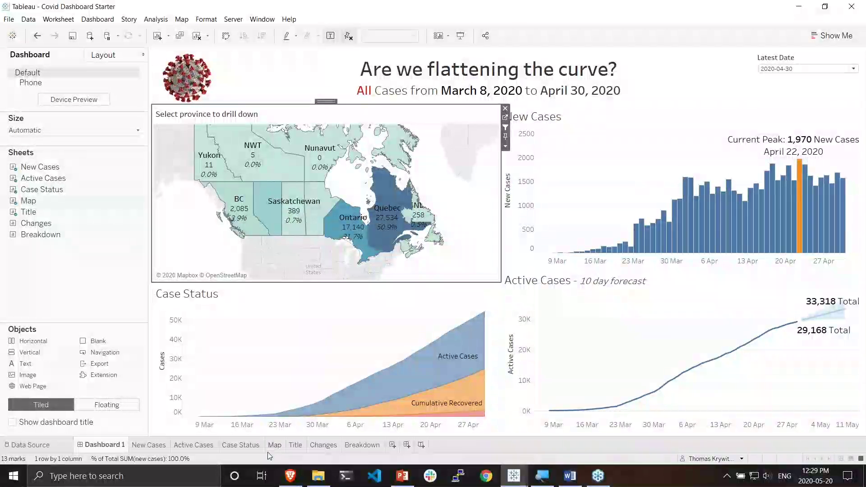
# Step: View the Map worksheet and the Breakdown worksheet to review their contents
pyautogui.moveTo(272, 445)
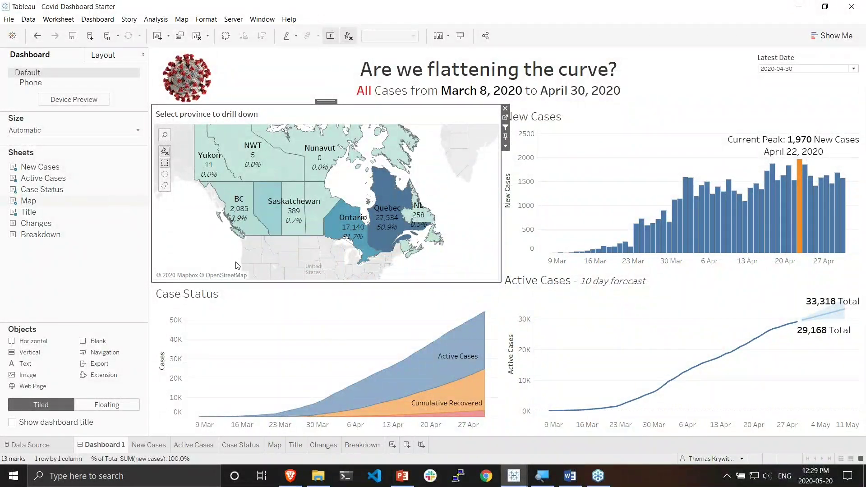
pyautogui.click(275, 445)
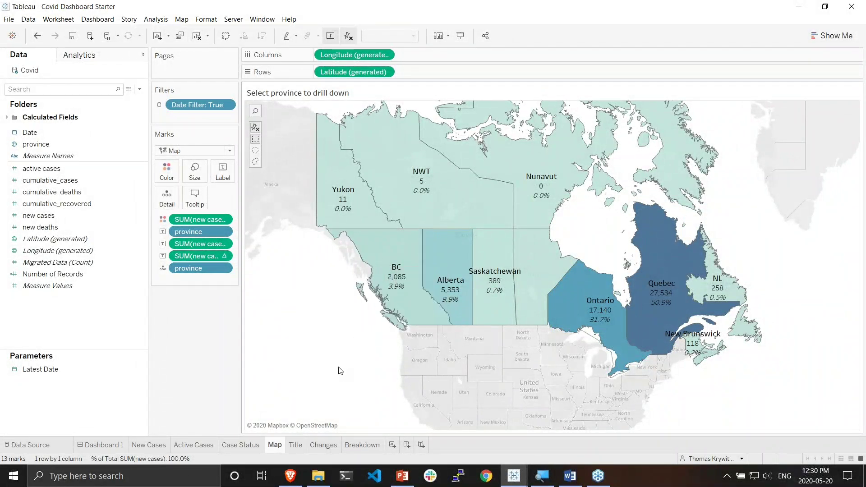
pyautogui.click(363, 446)
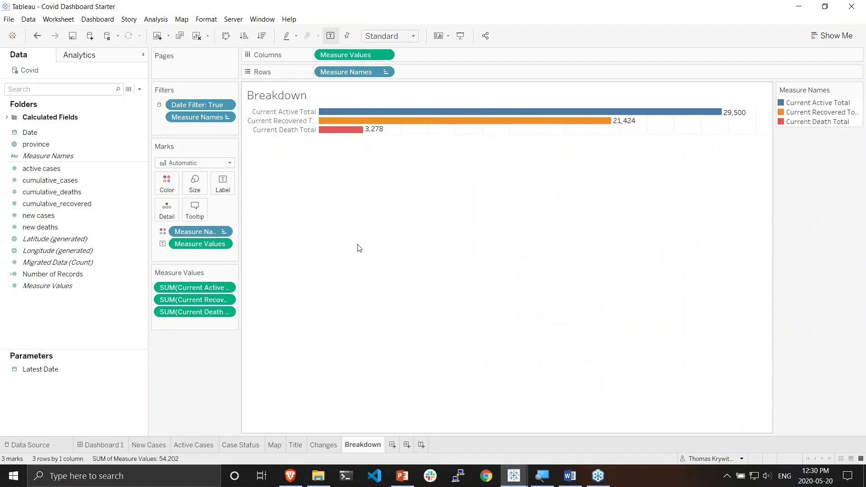
# Step: Reset the Map worksheet's tooltip to its default content and reopen it for editing
pyautogui.click(277, 445)
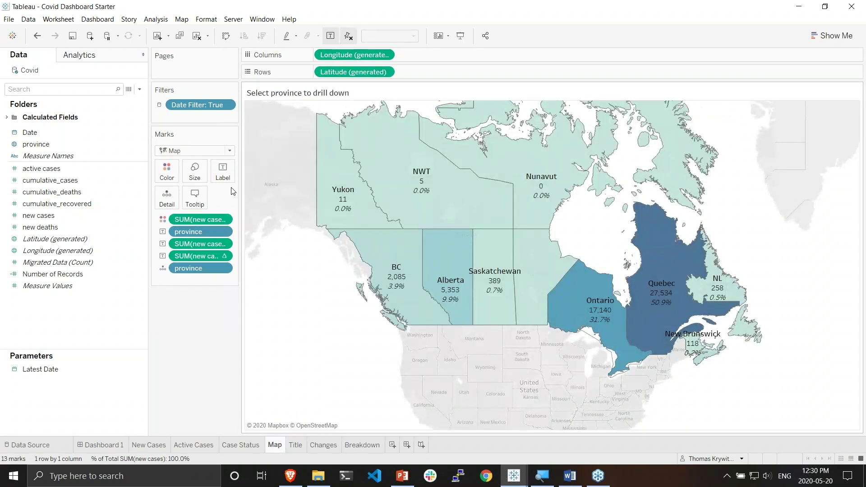
pyautogui.click(200, 200)
pyautogui.click(306, 332)
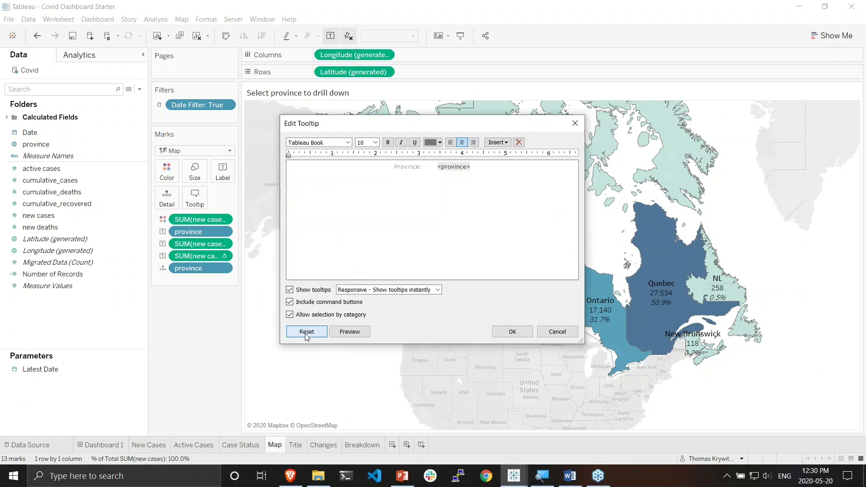
pyautogui.press('Escape')
pyautogui.click(196, 204)
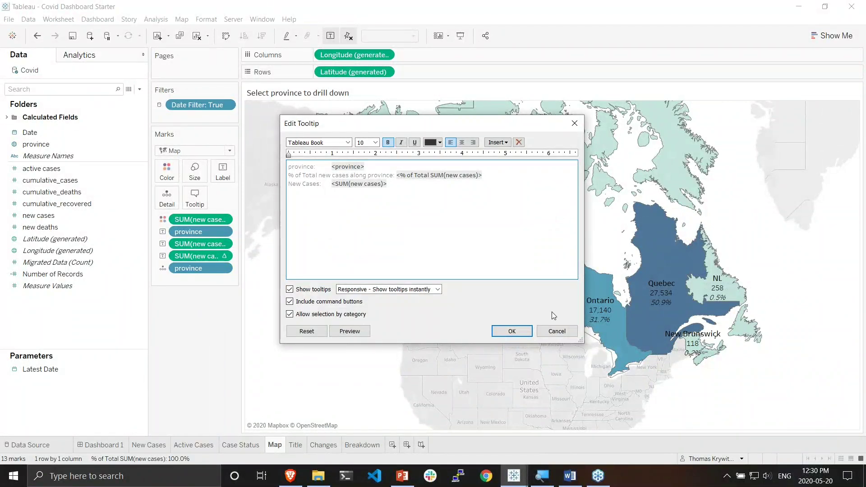
# Step: Insert the Breakdown sheet below the default fields in the Map worksheet's tooltip and apply it
pyautogui.click(498, 143)
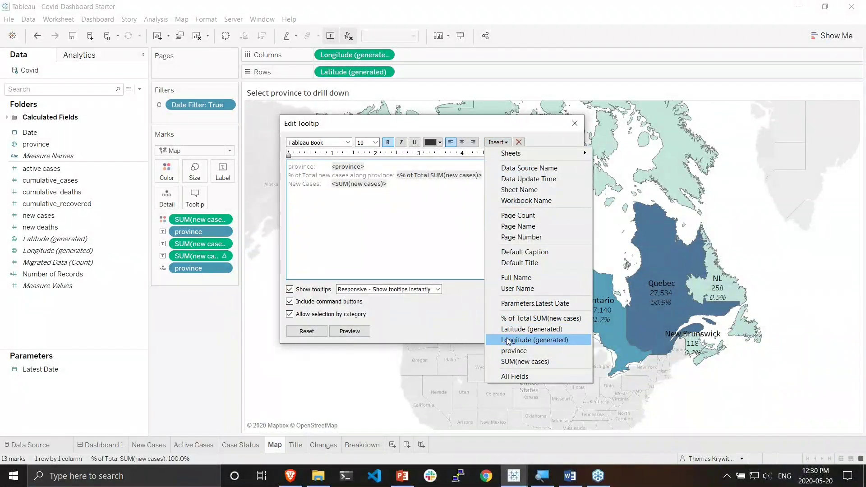
pyautogui.moveTo(519, 155)
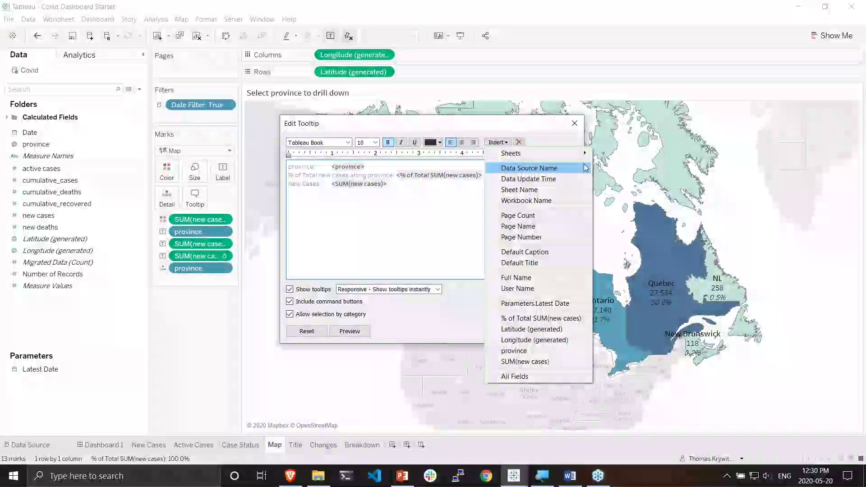
pyautogui.moveTo(562, 153)
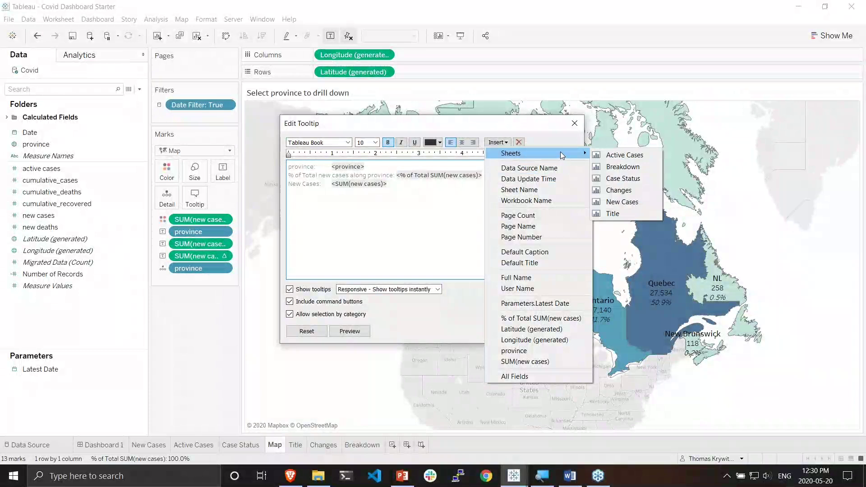
pyautogui.click(627, 166)
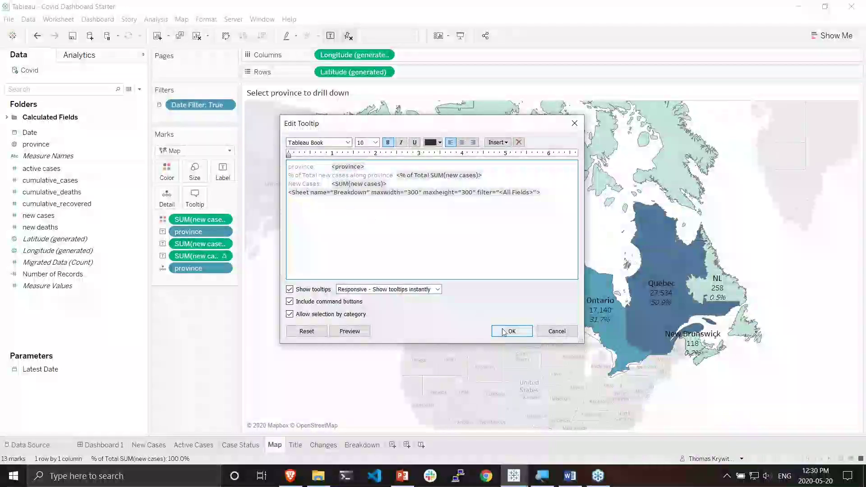
pyautogui.click(503, 332)
# Step: Check the map's tooltip on Alberta, BC and Saskatchewan for the embedded Breakdown chart
pyautogui.moveTo(456, 293)
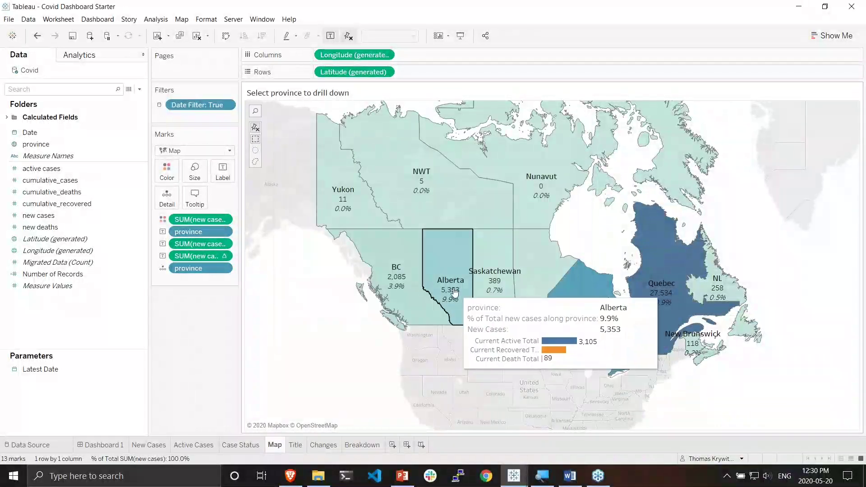
pyautogui.moveTo(402, 257)
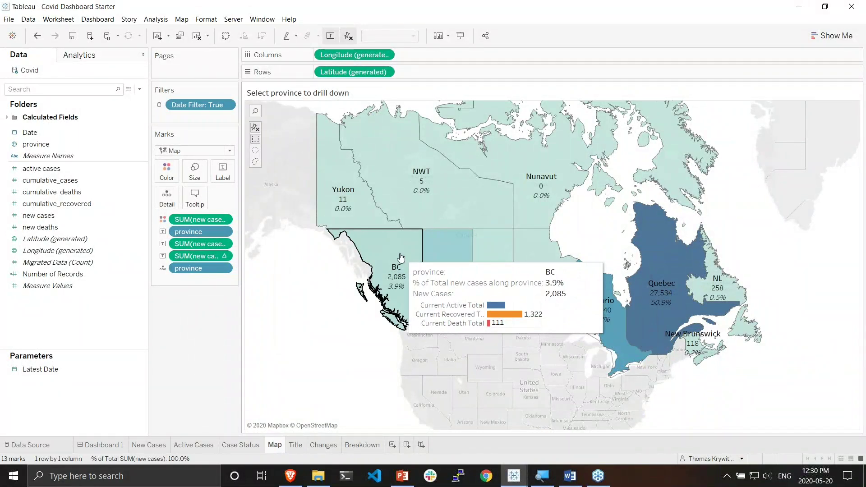
pyautogui.moveTo(453, 251)
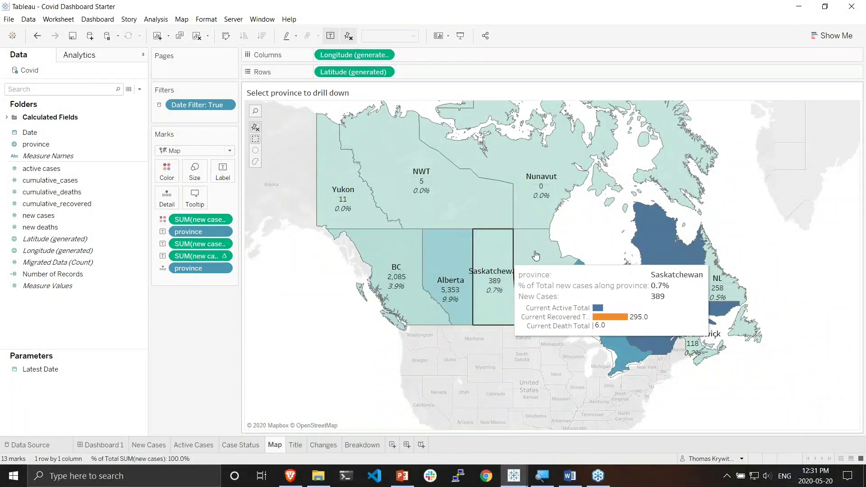
pyautogui.moveTo(684, 278)
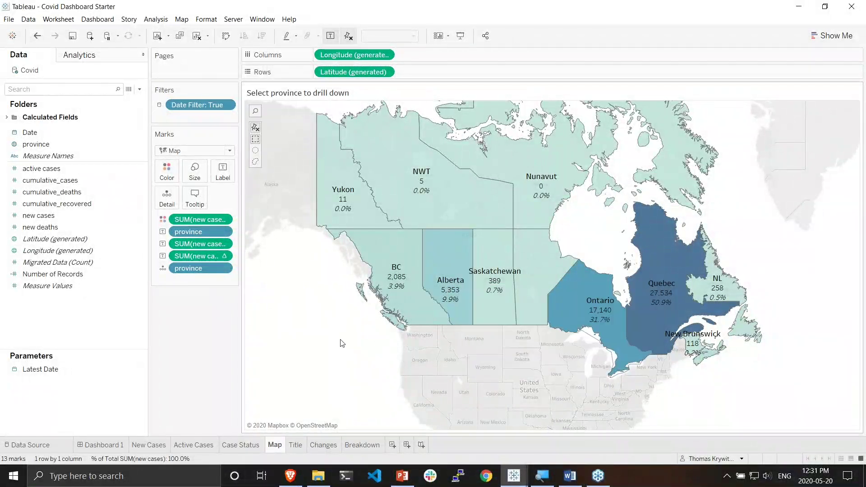
# Step: Review Dashboard 1 and view the colors assigned to Peak Date on the New Cases worksheet
pyautogui.click(97, 445)
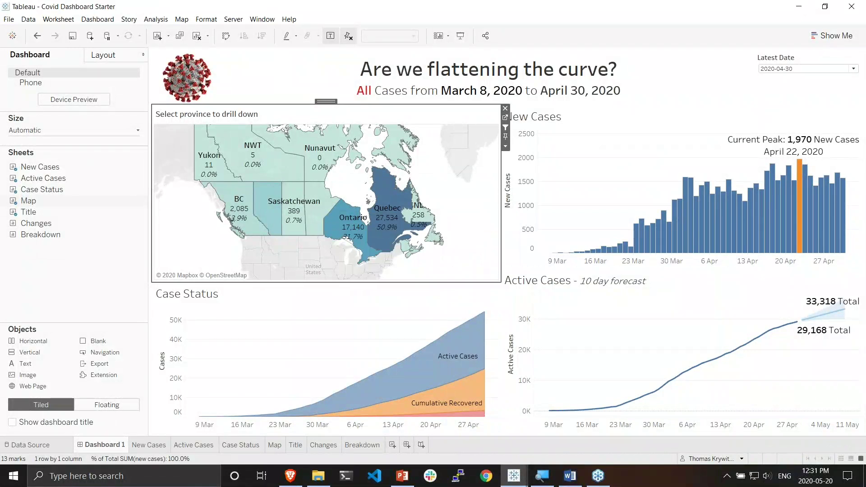
pyautogui.hotkey('alt', 'Tab')
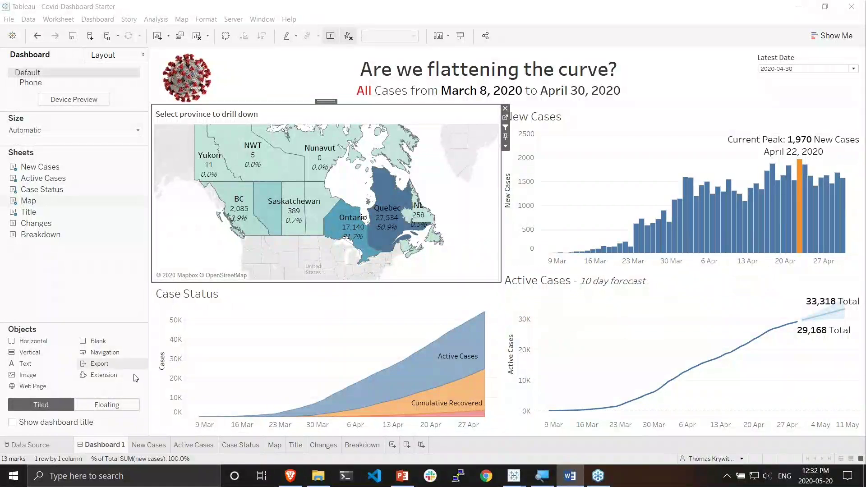
pyautogui.click(148, 445)
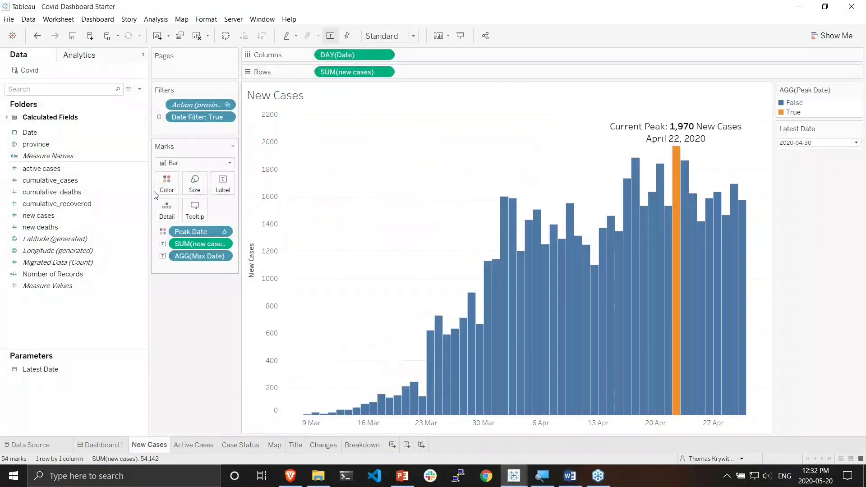
pyautogui.click(167, 183)
pyautogui.click(175, 217)
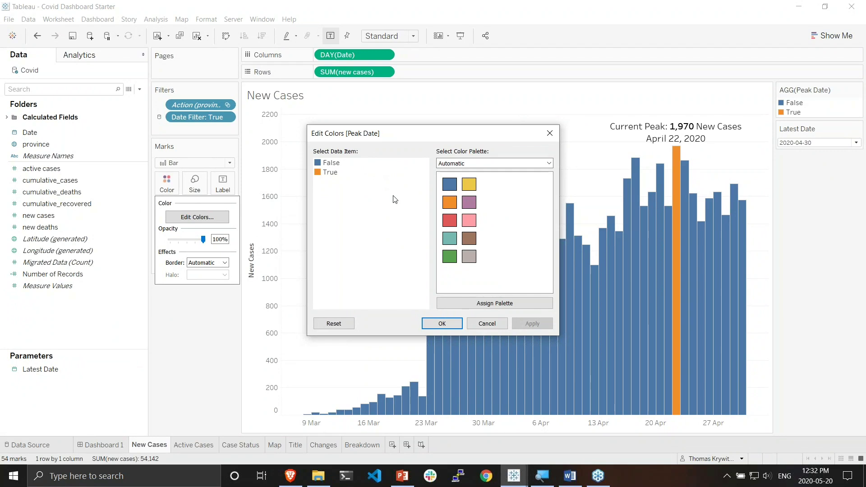
pyautogui.click(488, 323)
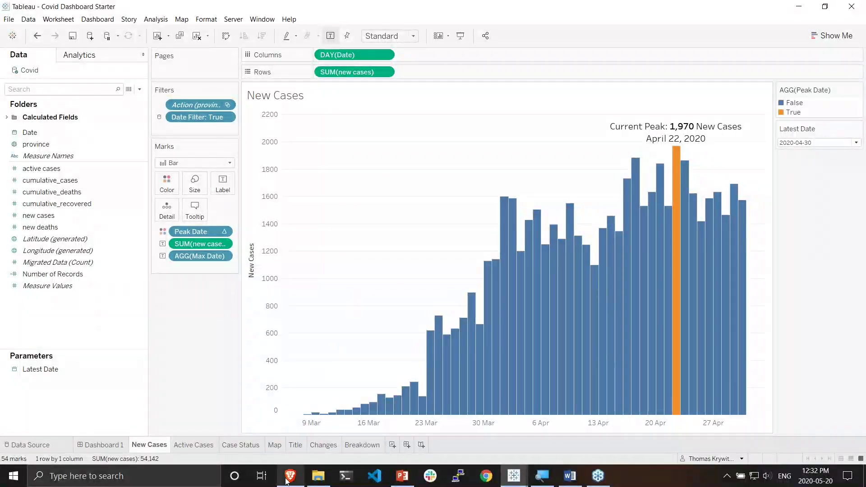
# Step: Switch to the web browser, search for "color palette generator" in a new tab and open Paletton - The Color Scheme Designer
pyautogui.moveTo(289, 475)
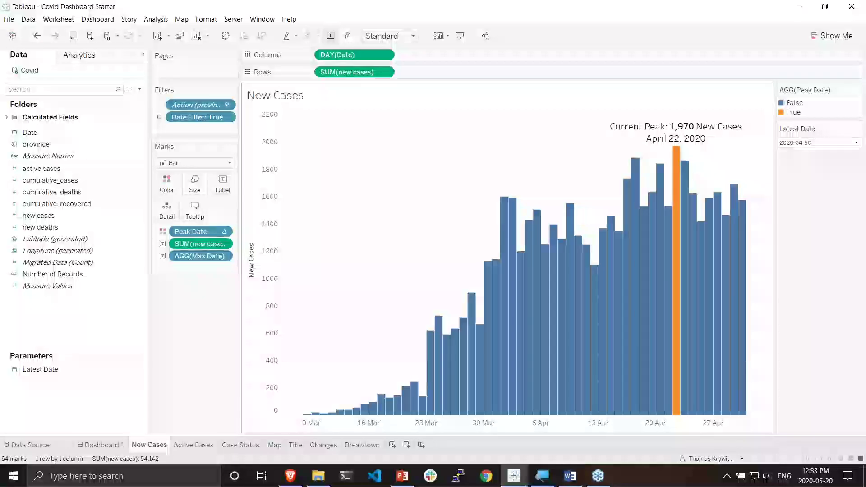
pyautogui.click(288, 479)
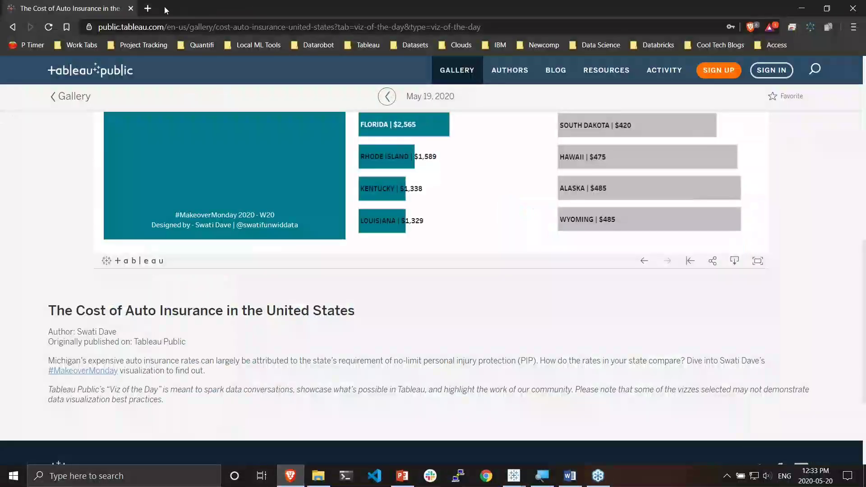
pyautogui.click(147, 9)
pyautogui.write('color')
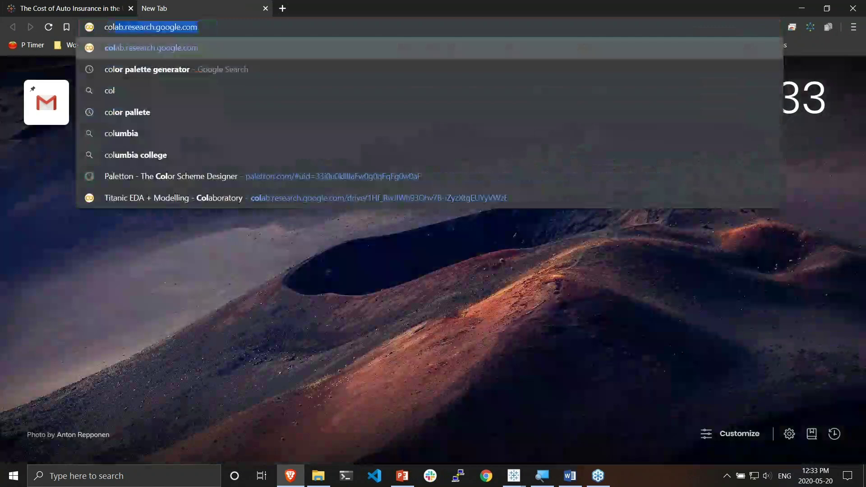
pyautogui.press('Return')
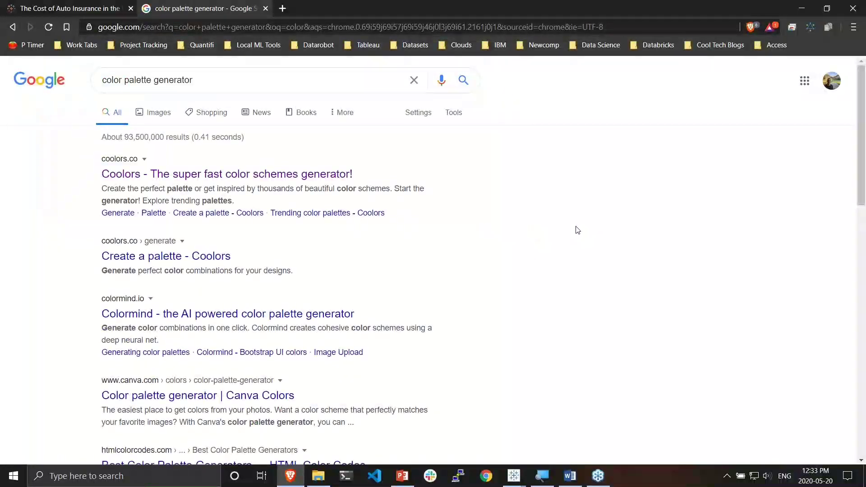
pyautogui.scroll(-5, 574, 228)
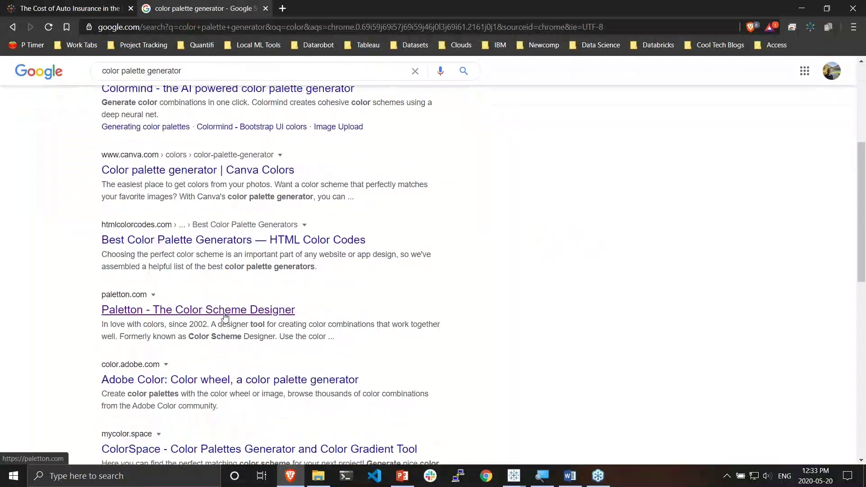
pyautogui.click(225, 316)
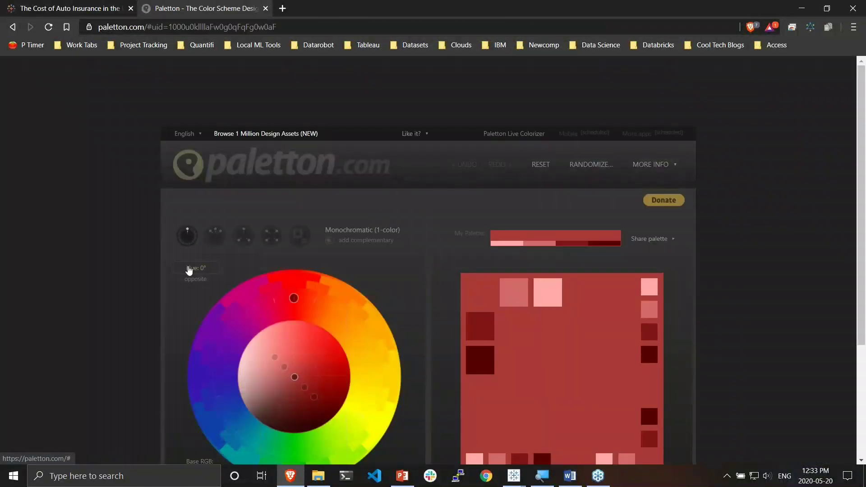
# Step: Build a Triad (3-colors) palette from a teal base color with a hue of 210°
pyautogui.scroll(-1, 94, 237)
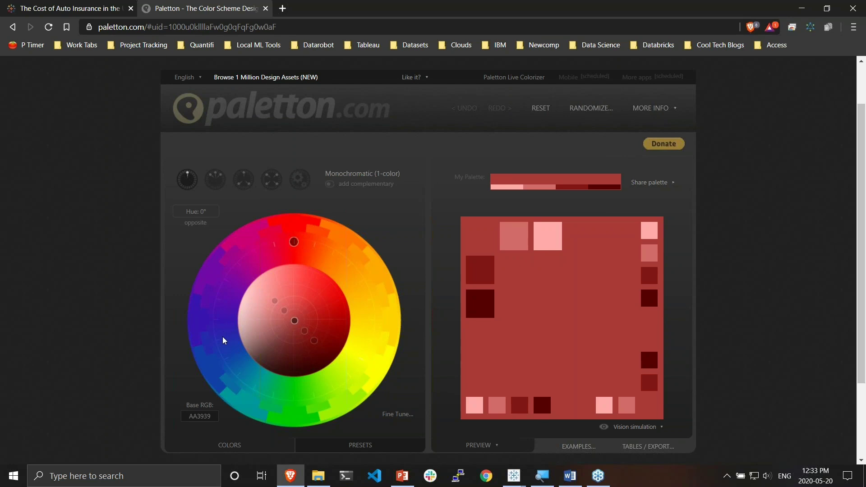
pyautogui.click(249, 398)
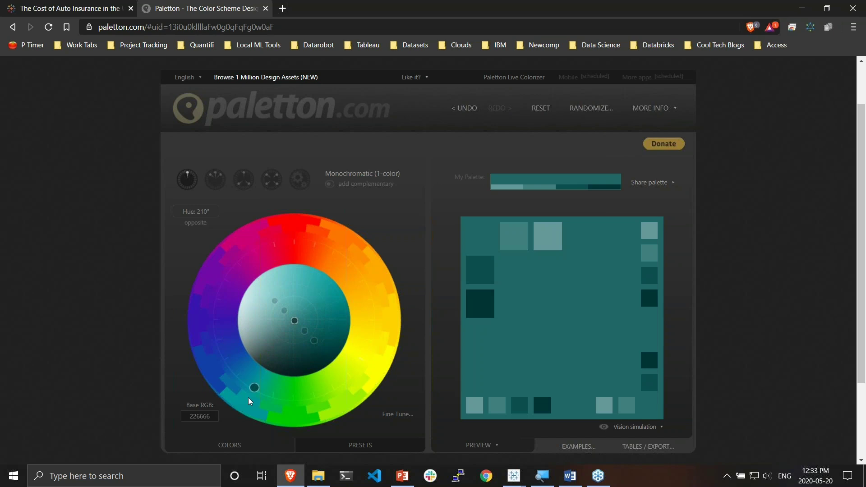
pyautogui.click(217, 185)
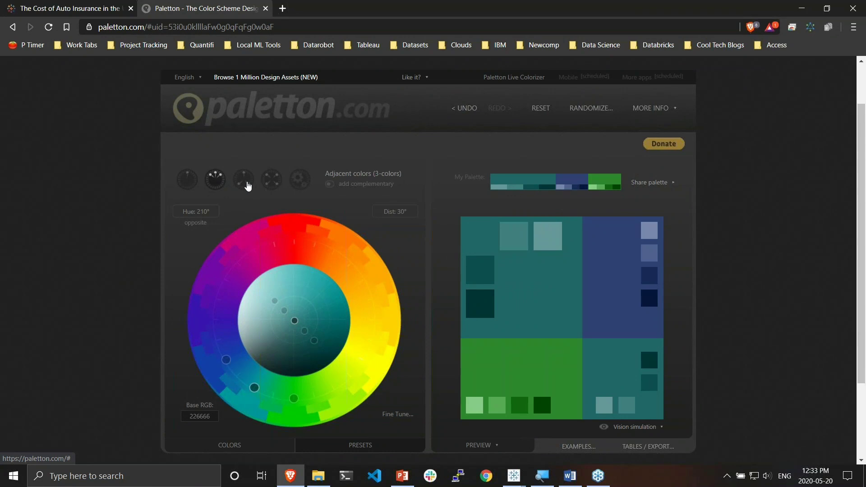
pyautogui.click(244, 180)
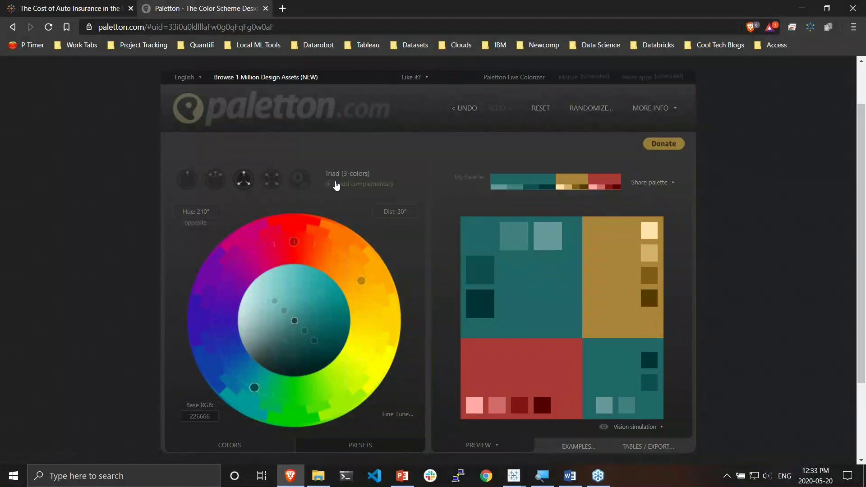
pyautogui.moveTo(251, 393); pyautogui.dragTo(224, 312)
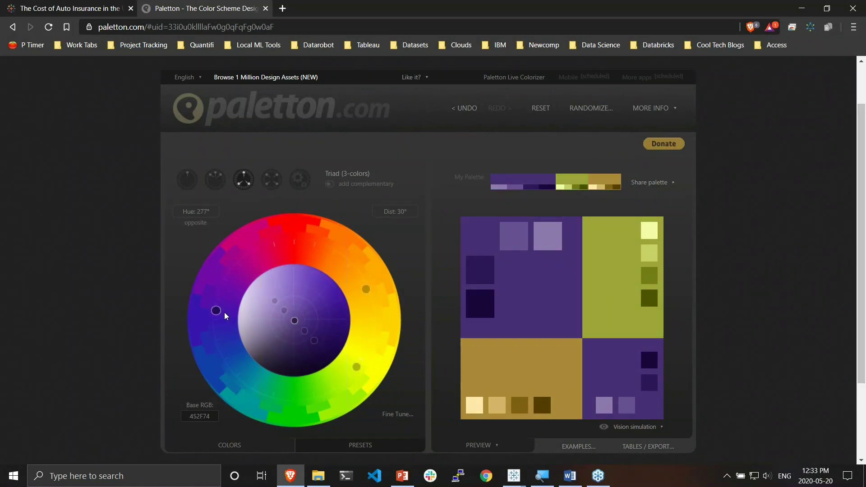
pyautogui.moveTo(225, 313); pyautogui.dragTo(238, 407)
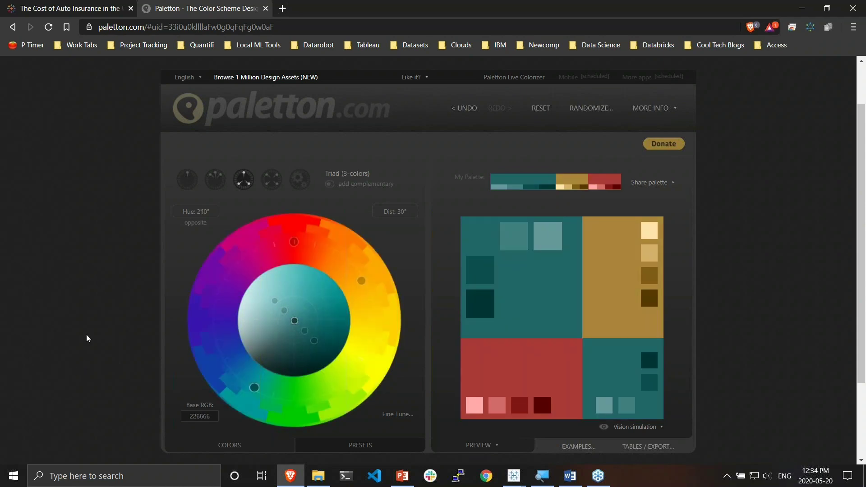
# Step: Open the palette's color tables and select the main primary color's hex code 226666
pyautogui.moveTo(543, 271)
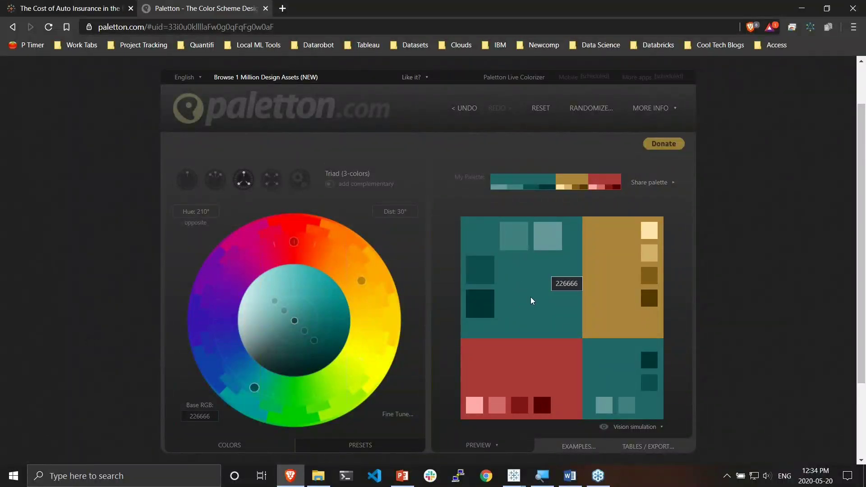
pyautogui.moveTo(607, 297)
pyautogui.moveTo(541, 368)
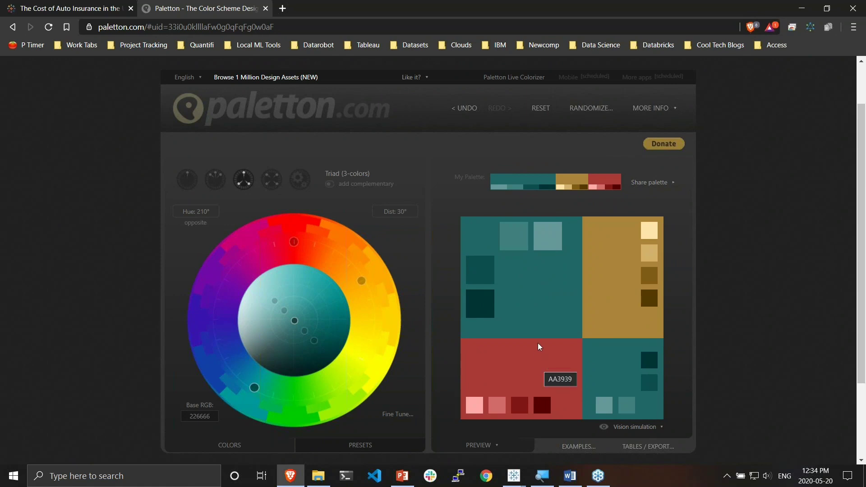
pyautogui.click(636, 448)
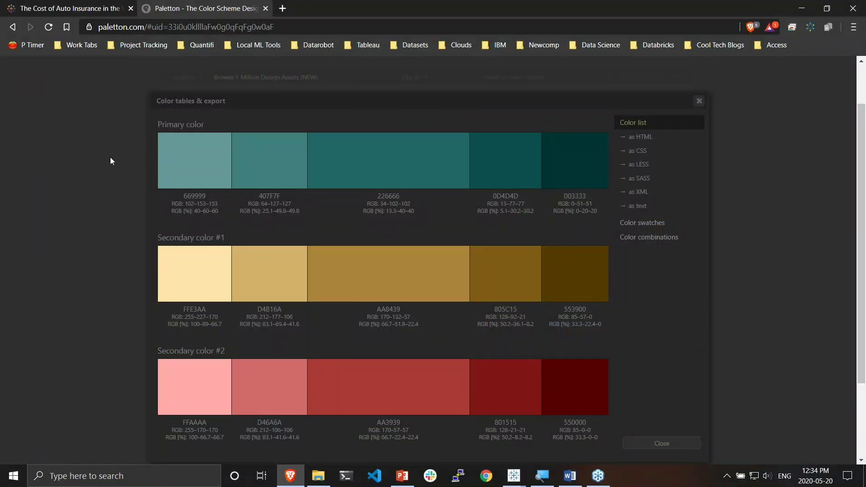
pyautogui.click(392, 195)
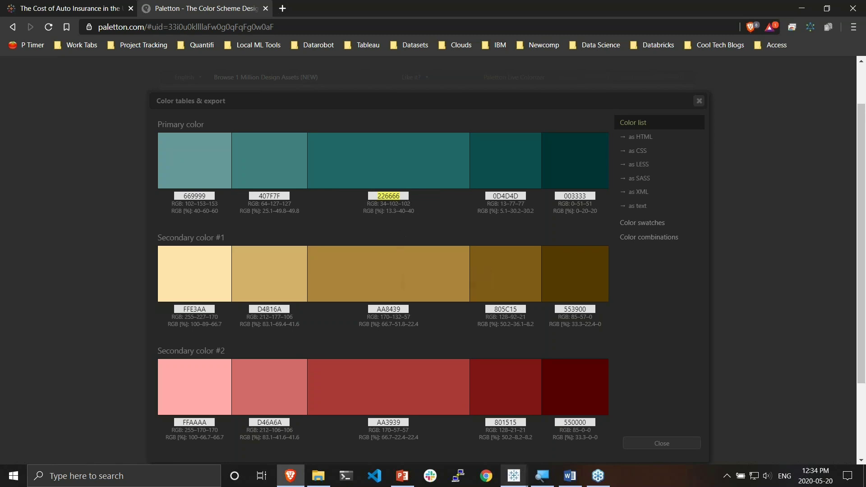
# Step: Switch to the Covid Dashboard Starter workbook in Tableau and try #226666 as a custom color for Peak Date's False item
pyautogui.moveTo(512, 478)
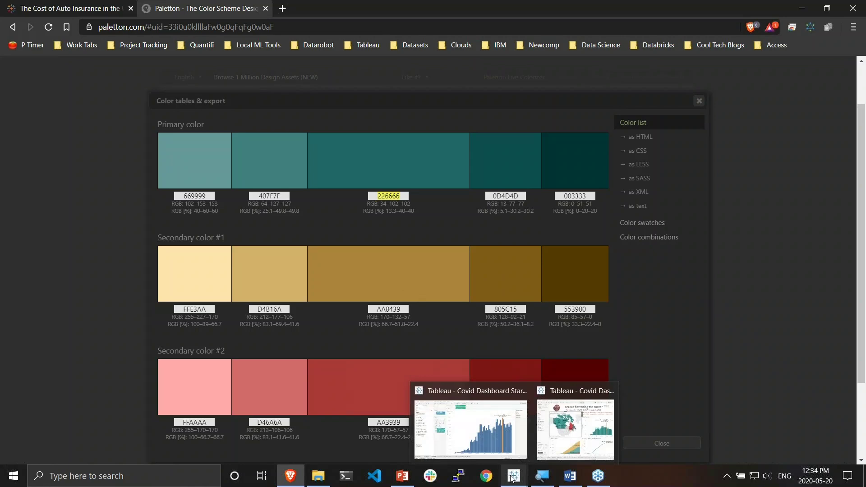
pyautogui.click(483, 436)
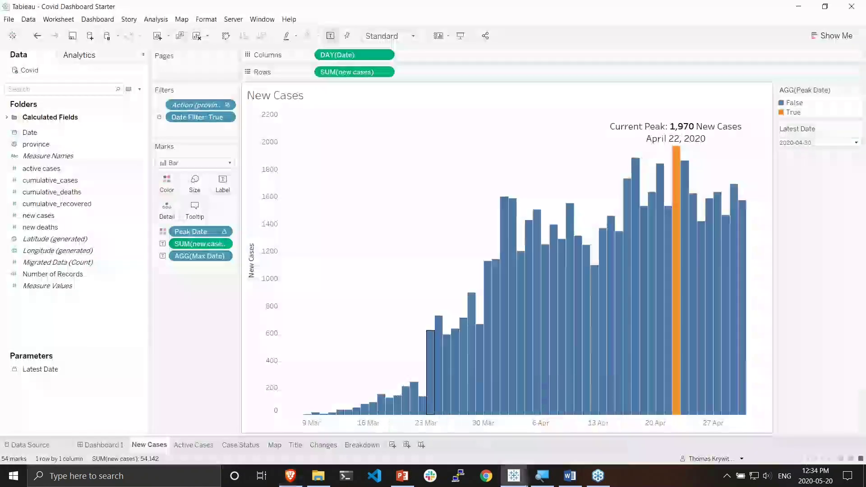
pyautogui.click(167, 182)
pyautogui.click(192, 219)
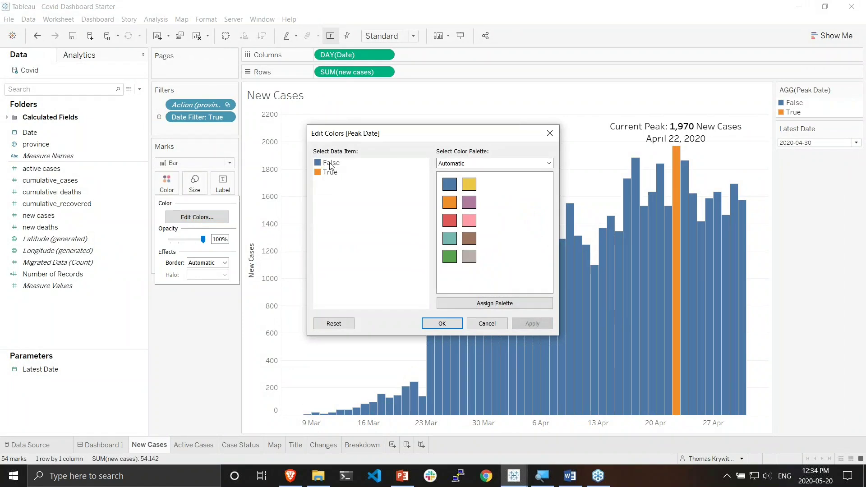
pyautogui.doubleClick(330, 164)
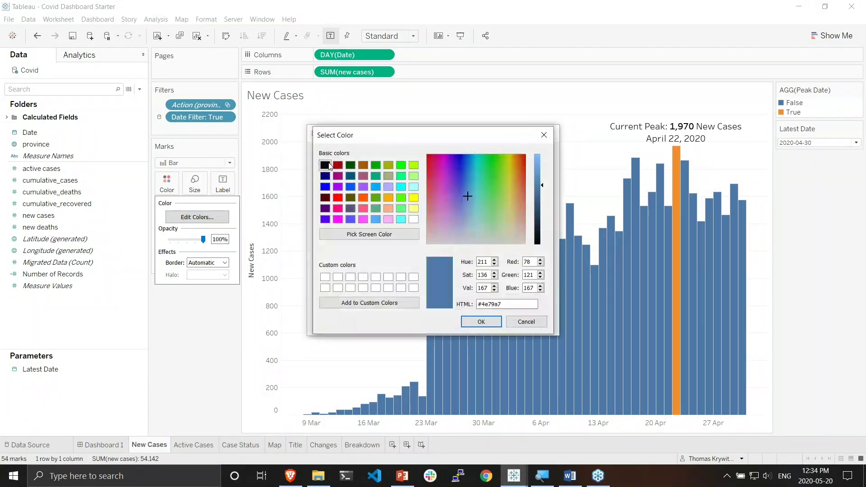
pyautogui.moveTo(500, 305); pyautogui.dragTo(484, 311)
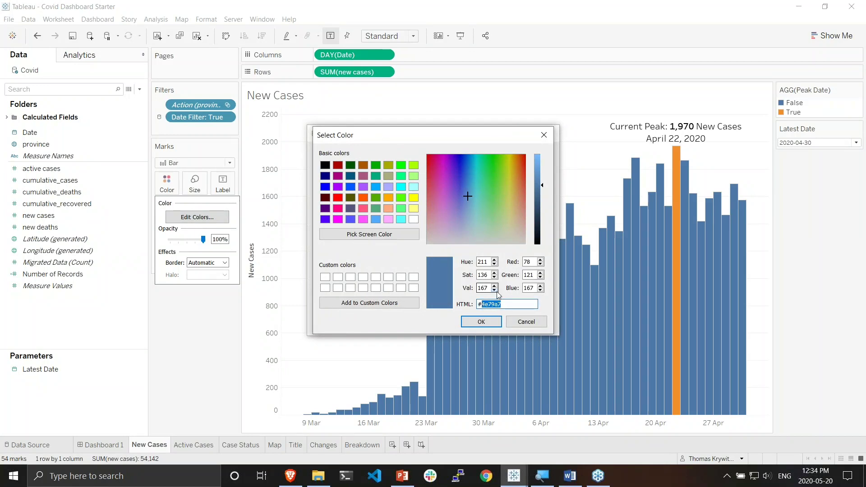
pyautogui.write('226666')
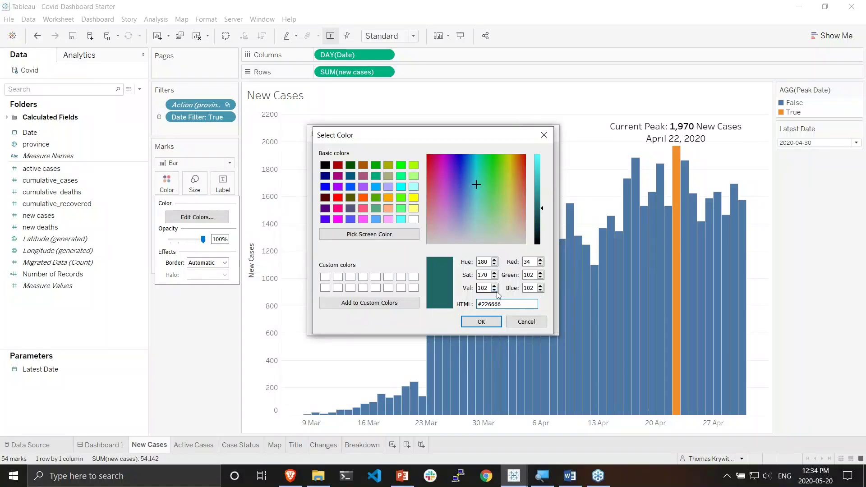
pyautogui.click(374, 306)
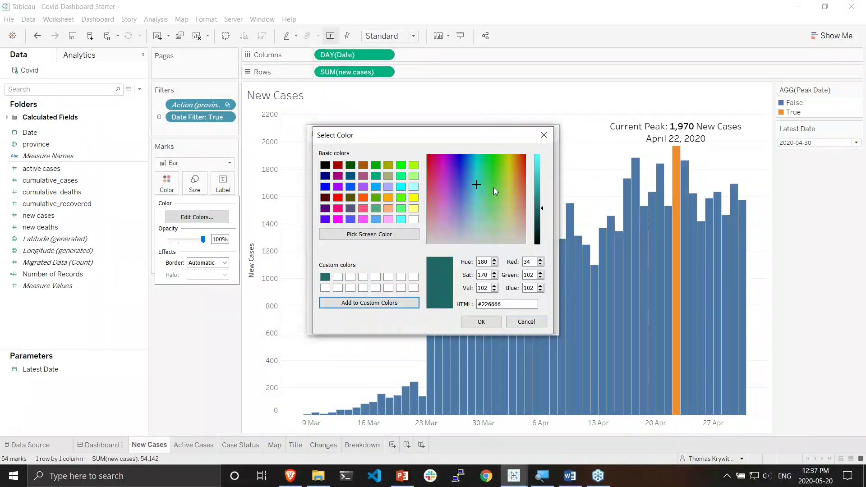
pyautogui.click(535, 322)
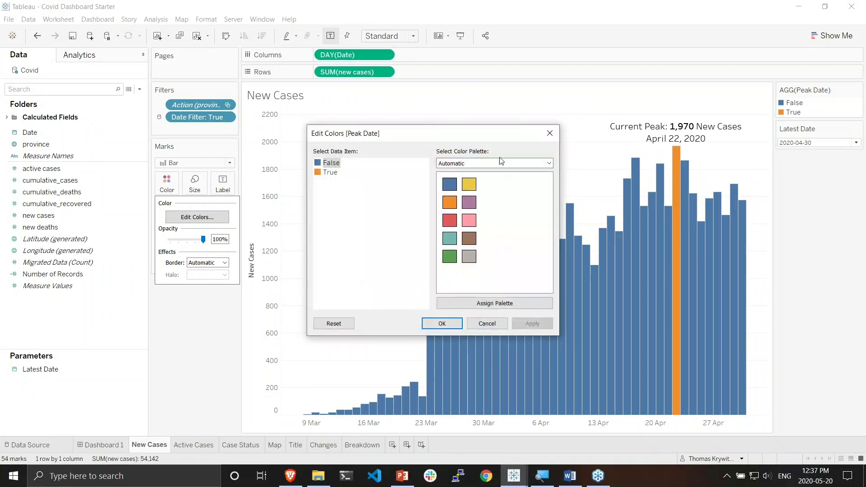
pyautogui.click(500, 164)
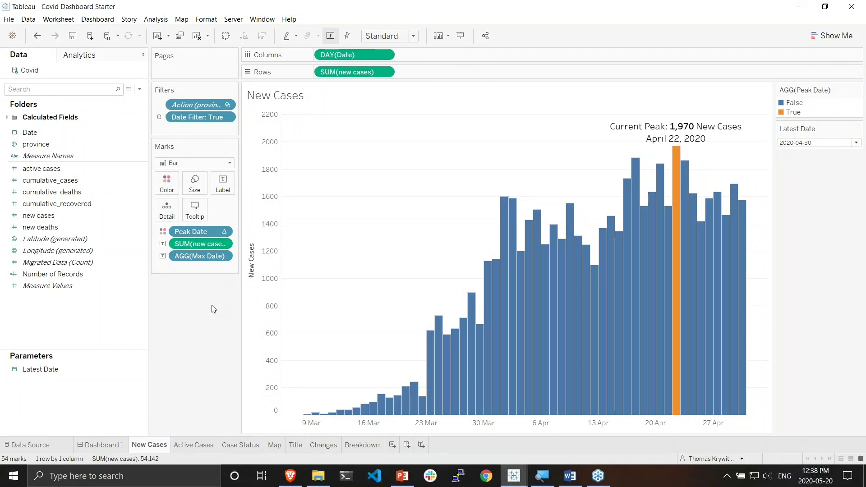
# Step: Switch to File Explorer and browse to the My Tableau Repository folder in Documents
pyautogui.click(318, 482)
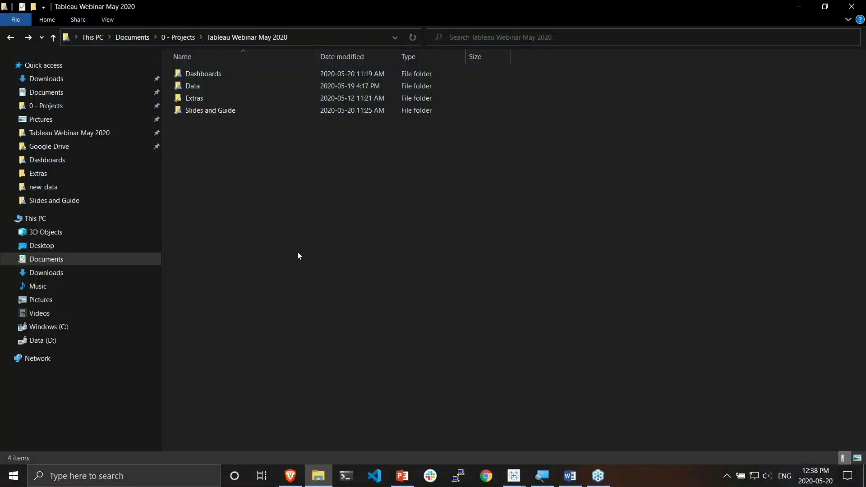
pyautogui.click(54, 92)
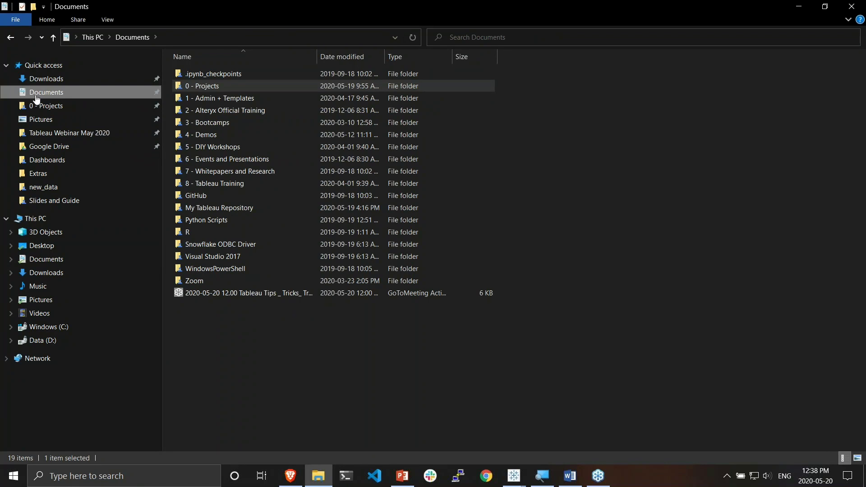
pyautogui.click(189, 213)
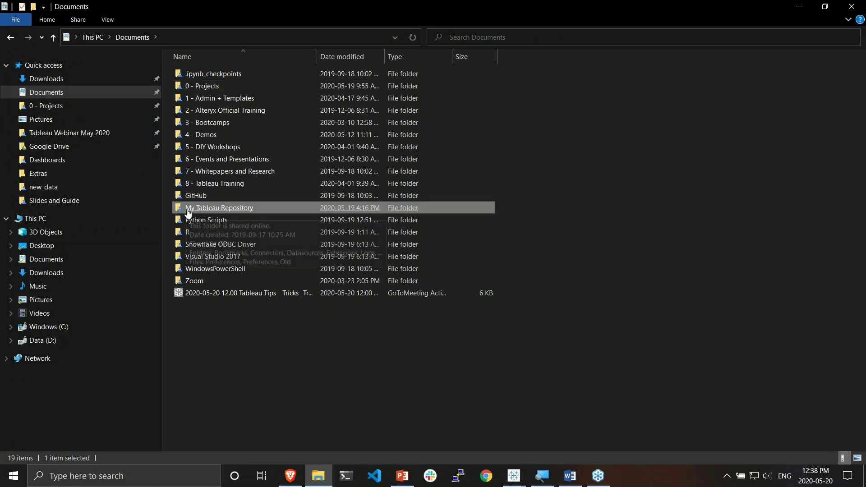
pyautogui.doubleClick(190, 213)
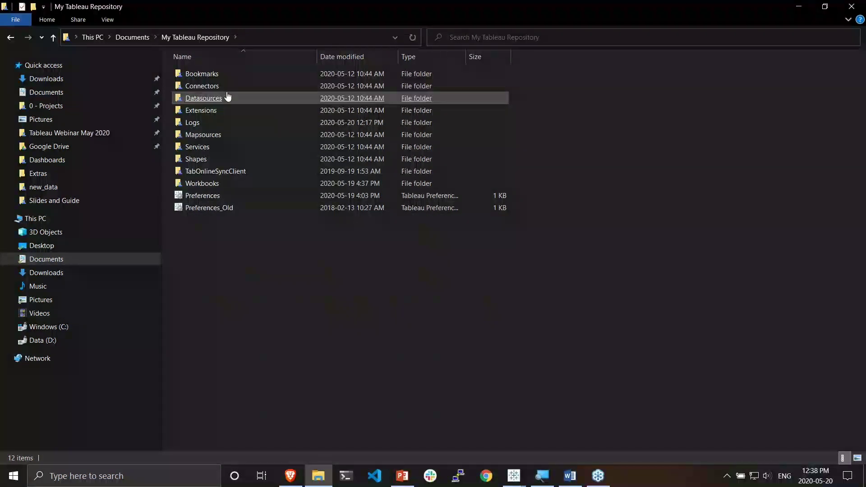
pyautogui.doubleClick(216, 184)
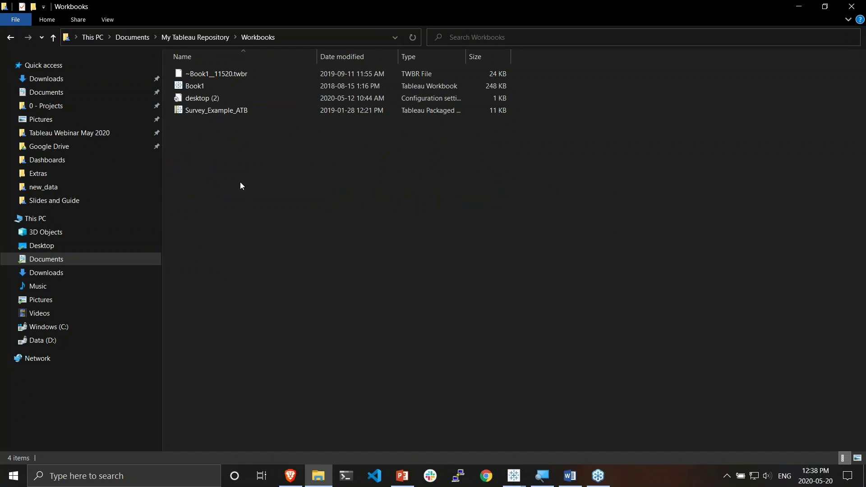
pyautogui.hotkey('alt', 'Left')
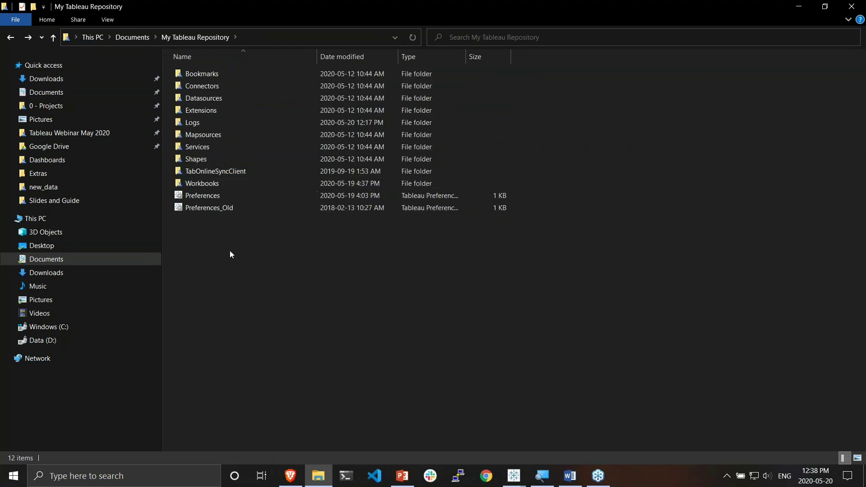
# Step: Open Preferences_Old.tps in Visual Studio Code to examine the default preferences file, and close the editor
pyautogui.click(205, 212)
pyautogui.rightClick(205, 212)
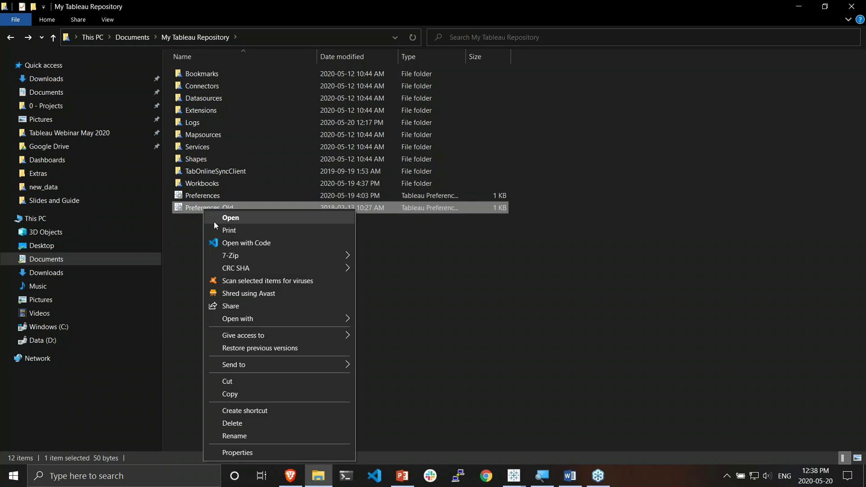
pyautogui.click(230, 243)
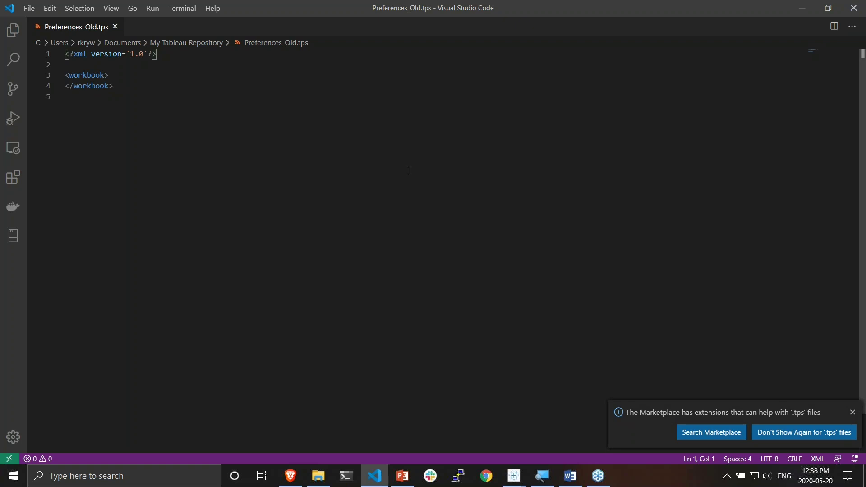
pyautogui.click(852, 11)
# Step: Open Preferences.tps in Visual Studio Code and examine the color-palette line that defines the regular Covid Color Palette
pyautogui.rightClick(215, 199)
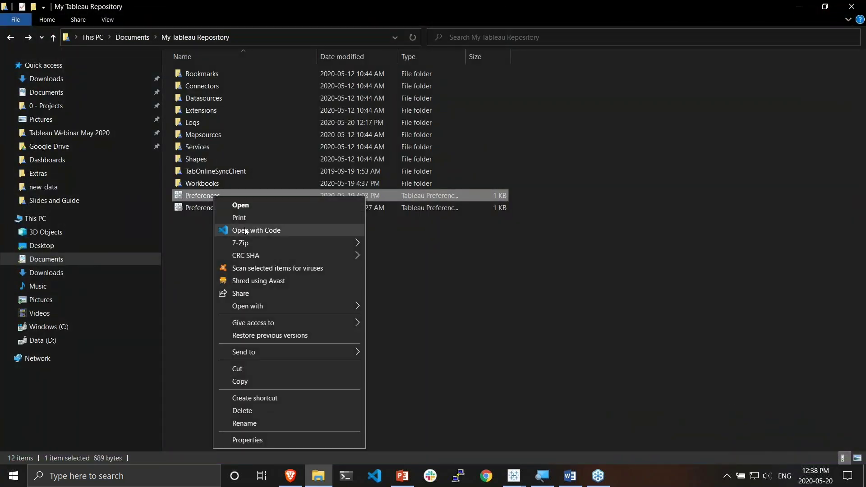
pyautogui.click(247, 231)
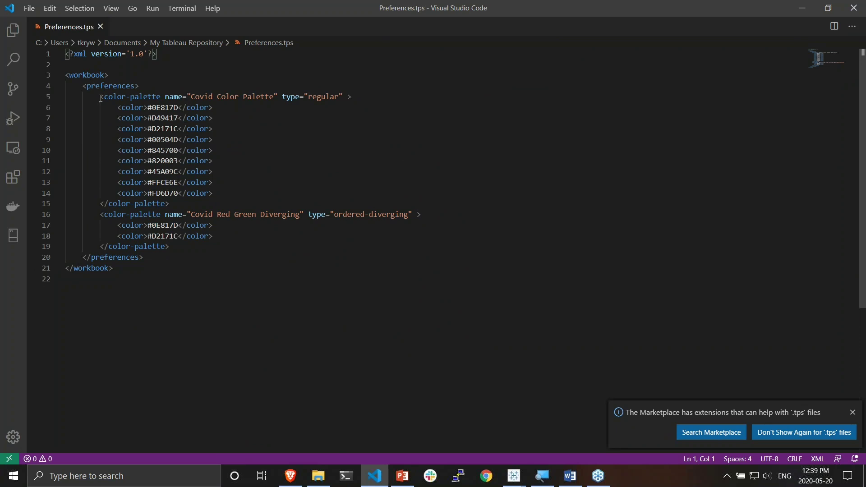
pyautogui.moveTo(100, 97); pyautogui.dragTo(367, 98)
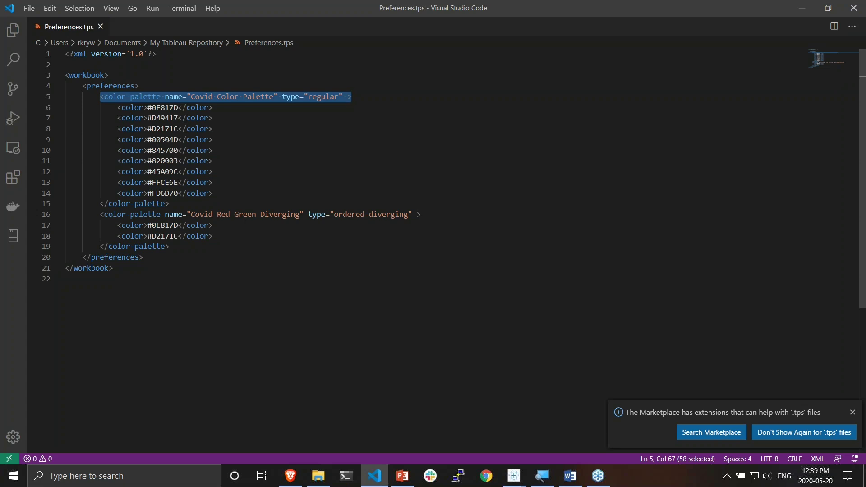
# Step: Switch back to the Covid Dashboard Starter workbook in Tableau and choose the Covid Color Palette for Peak Date on New Cases
pyautogui.click(515, 475)
pyautogui.click(460, 422)
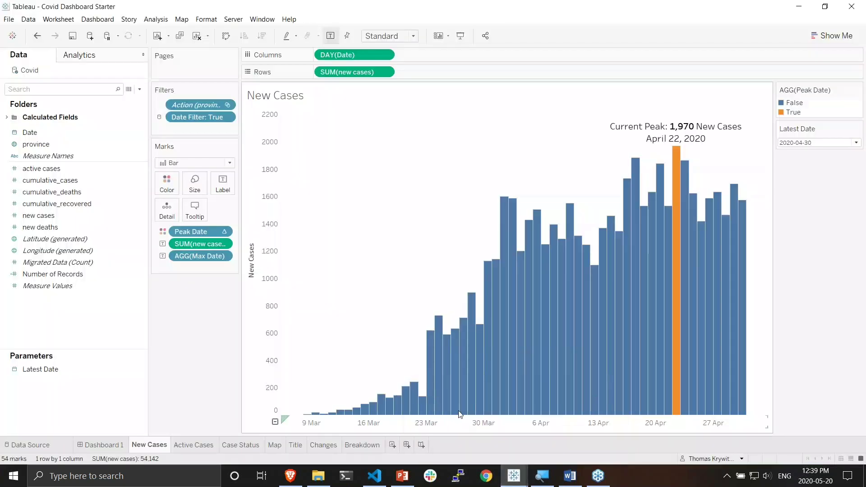
pyautogui.click(171, 187)
pyautogui.click(196, 219)
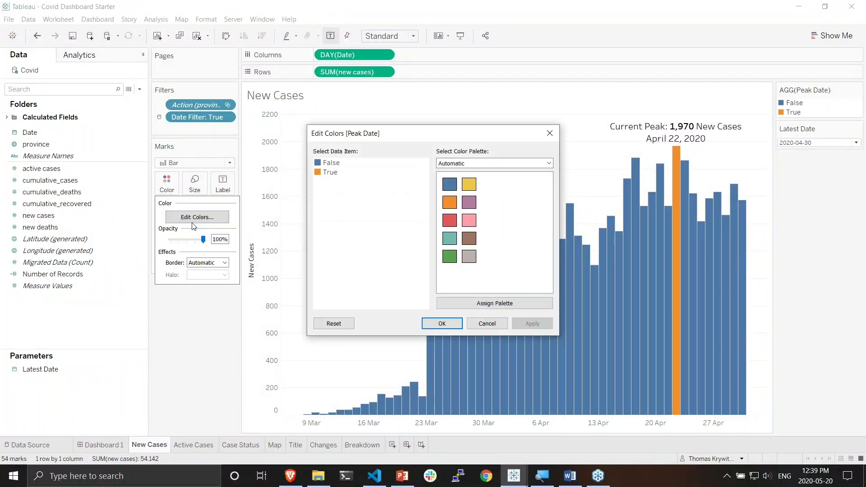
pyautogui.click(548, 164)
pyautogui.scroll(-1, 479, 225)
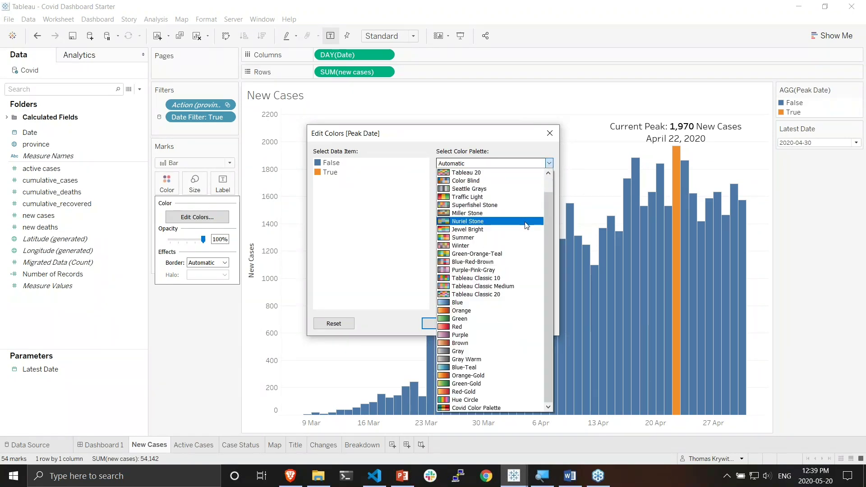
pyautogui.click(469, 408)
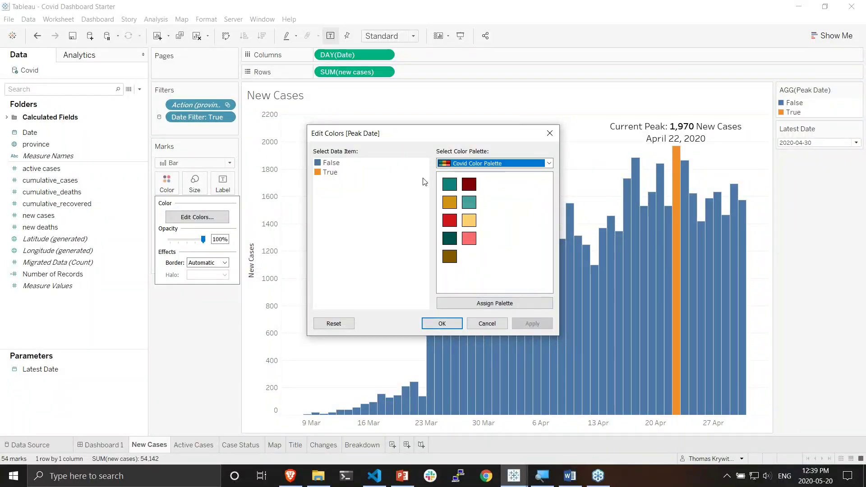
# Step: Assign the palette's teal to False and its gold to True, and apply the Peak Date colors
pyautogui.click(332, 162)
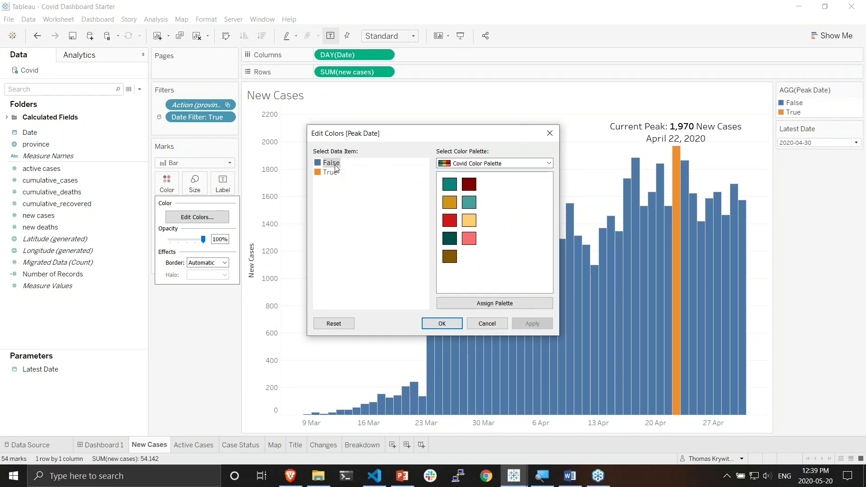
pyautogui.click(449, 184)
pyautogui.click(330, 172)
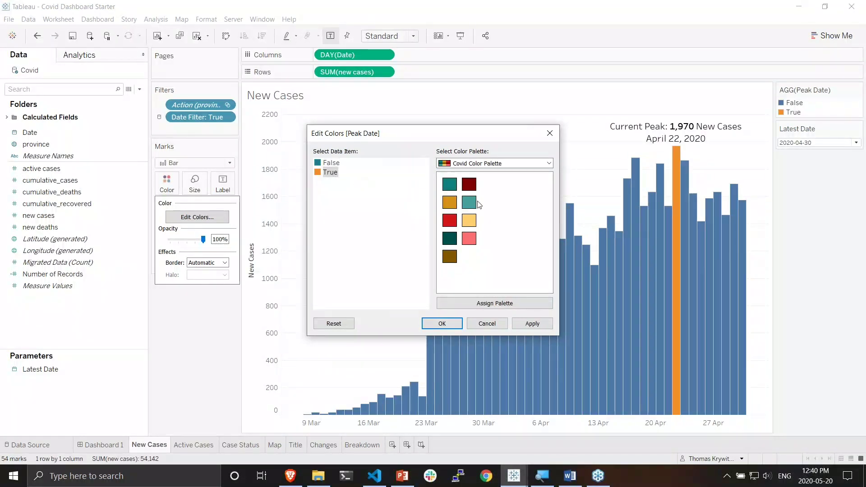
pyautogui.click(524, 323)
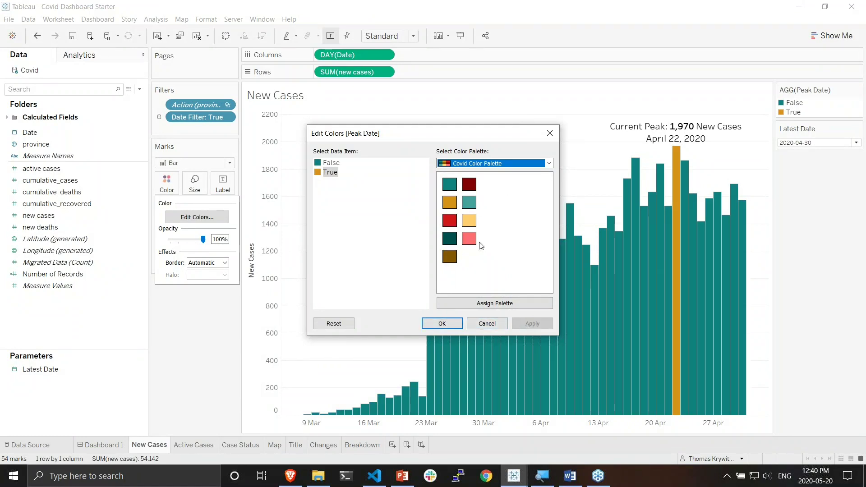
pyautogui.click(443, 324)
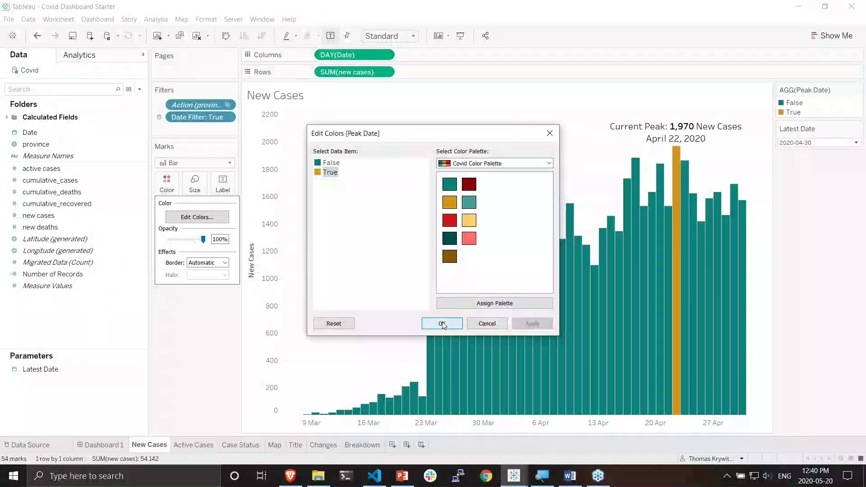
# Step: Open the color settings for Measure Names and Forecast indicator on the Active Cases worksheet
pyautogui.click(180, 445)
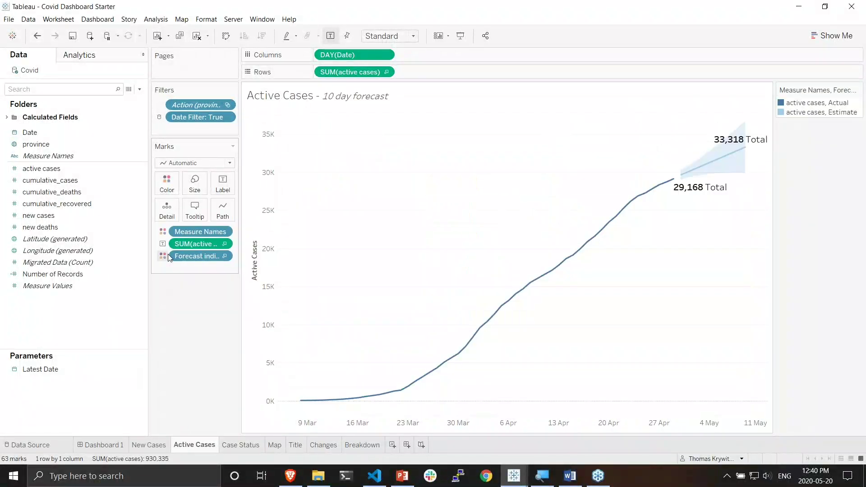
pyautogui.click(167, 184)
pyautogui.click(197, 218)
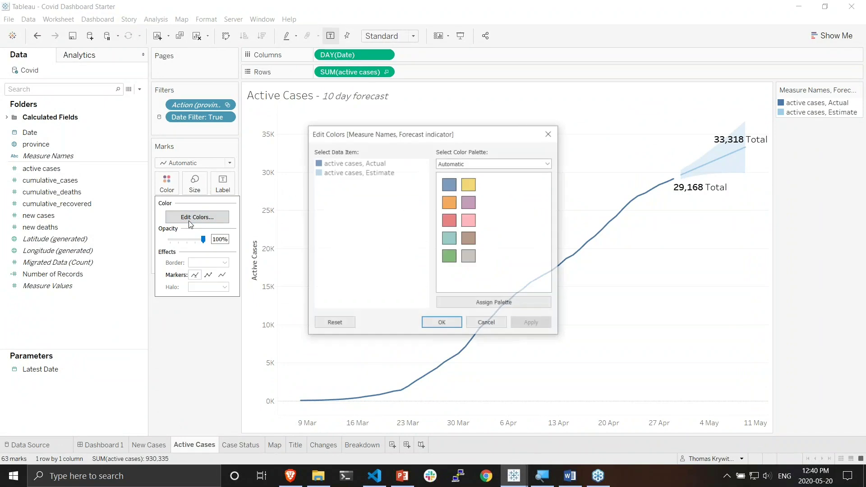
pyautogui.click(354, 163)
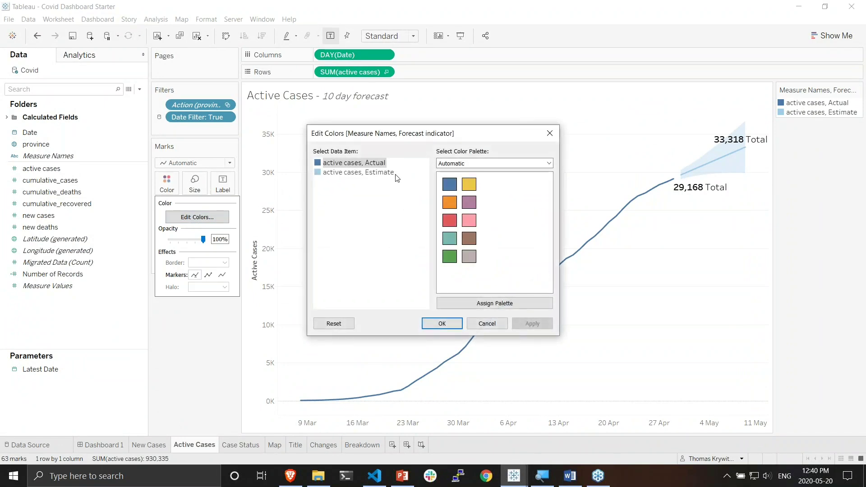
pyautogui.click(452, 201)
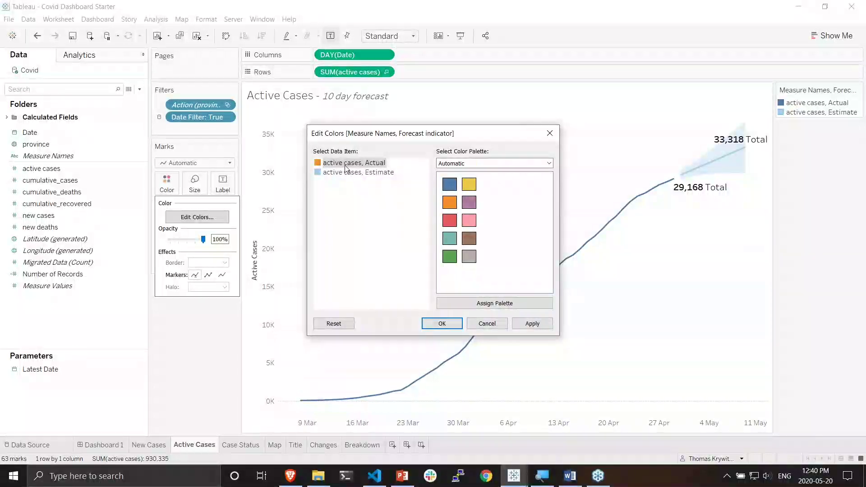
pyautogui.click(450, 184)
pyautogui.click(346, 164)
pyautogui.click(332, 172)
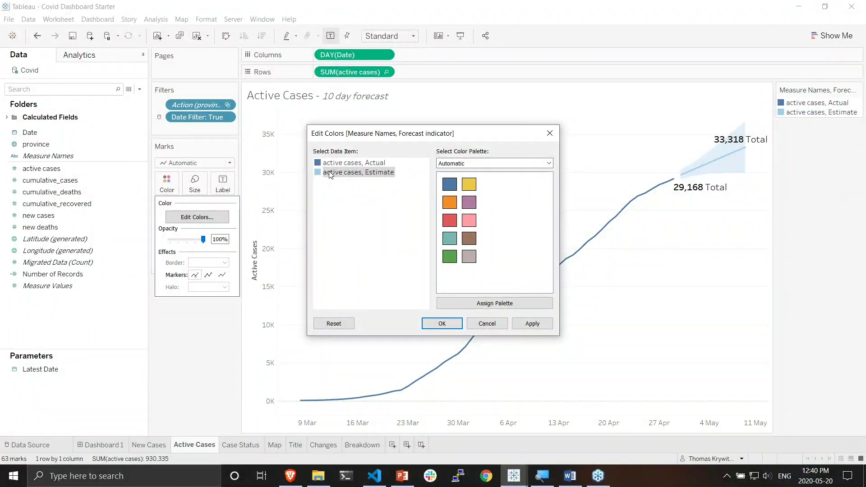
# Step: Use the Covid Color Palette on Active Cases, assigning teal to active cases, Actual and gold to active cases, Estimate, and apply
pyautogui.click(449, 164)
pyautogui.click(497, 409)
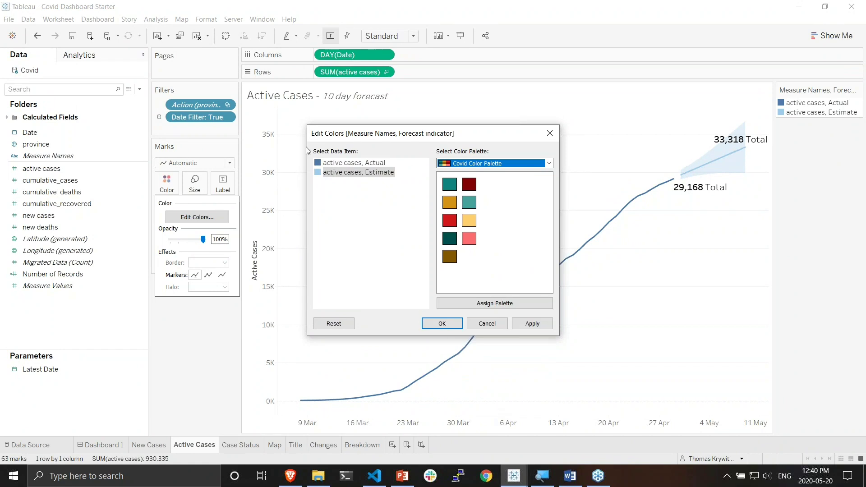
pyautogui.click(353, 163)
pyautogui.click(450, 185)
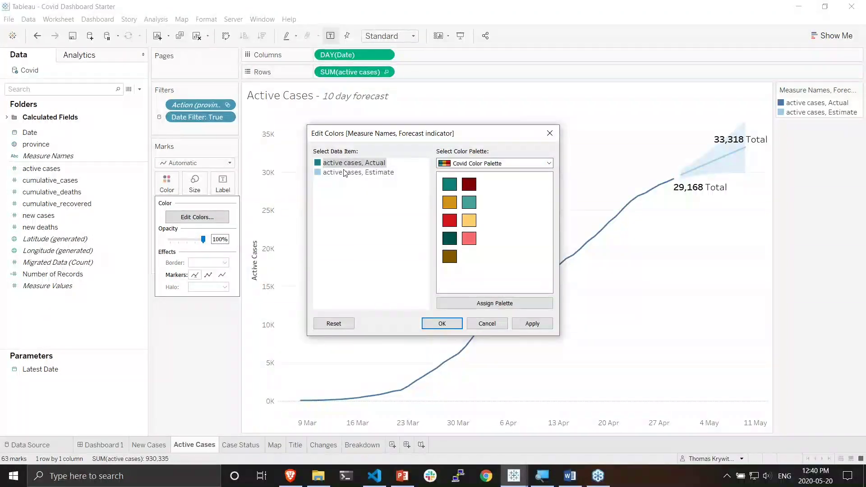
pyautogui.click(349, 174)
pyautogui.click(449, 202)
pyautogui.click(532, 323)
pyautogui.click(445, 326)
# Step: Recolor new cases on the Map worksheet with the Covid Red Green Diverging palette and apply it
pyautogui.click(277, 446)
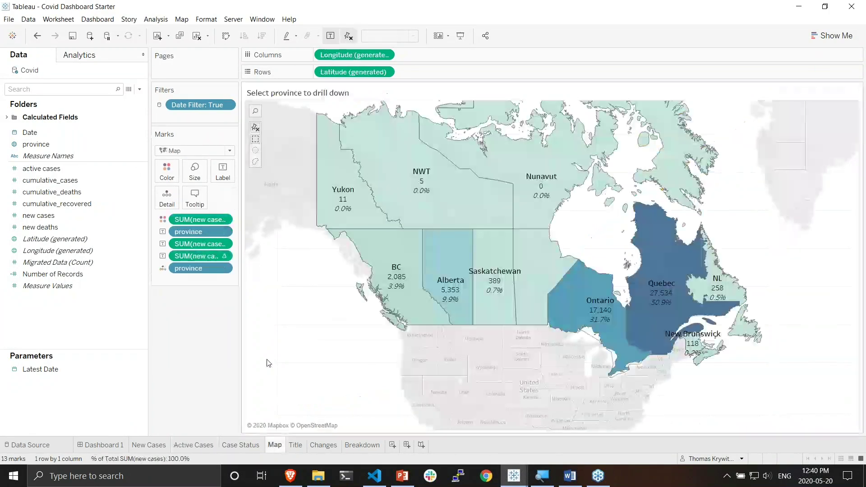
pyautogui.click(171, 177)
pyautogui.click(197, 205)
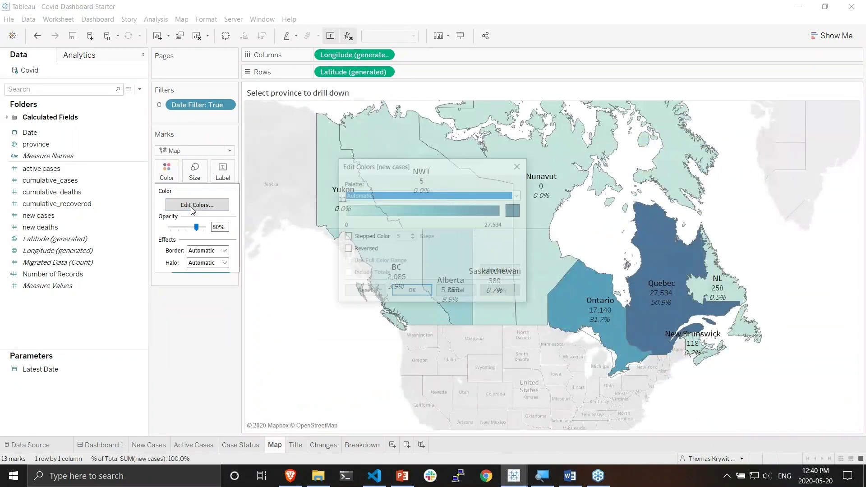
pyautogui.click(519, 195)
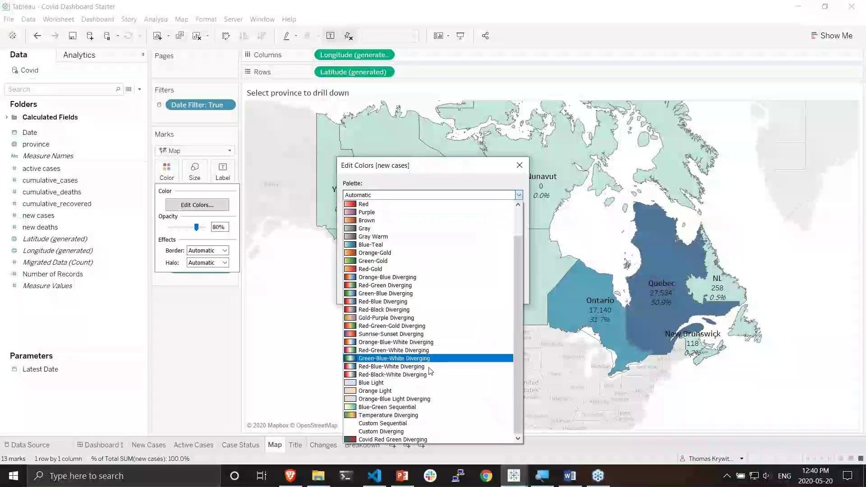
pyautogui.click(414, 440)
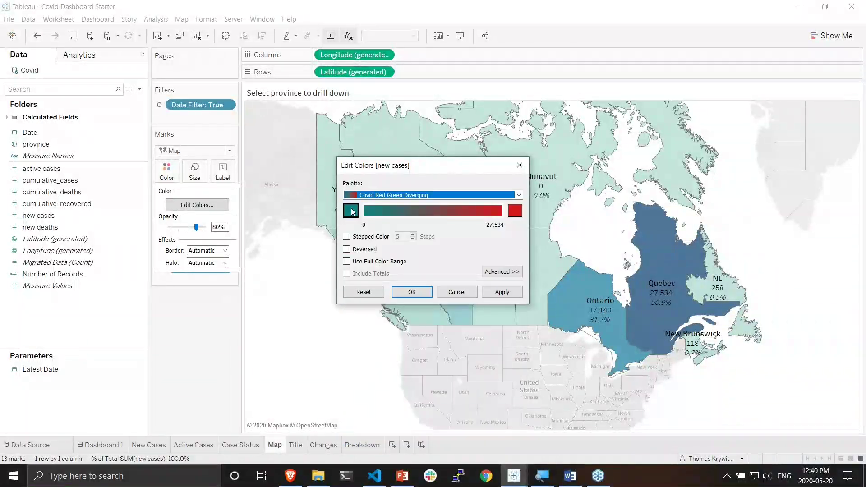
pyautogui.click(502, 292)
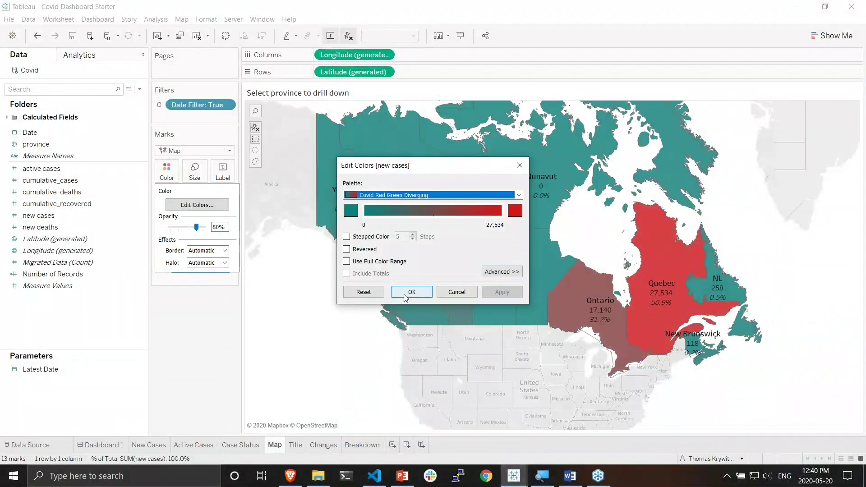
pyautogui.click(405, 293)
# Step: Open the Measure Names color settings on the Case Status worksheet and choose the Covid Color Palette
pyautogui.click(241, 445)
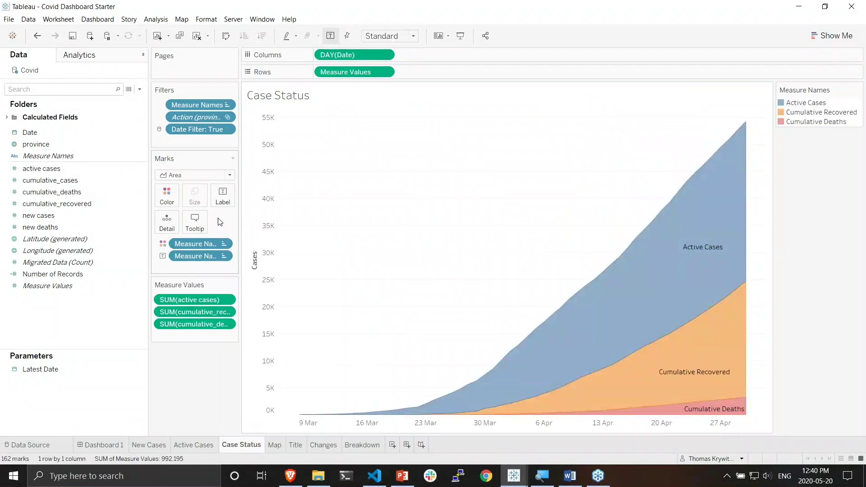
pyautogui.click(168, 195)
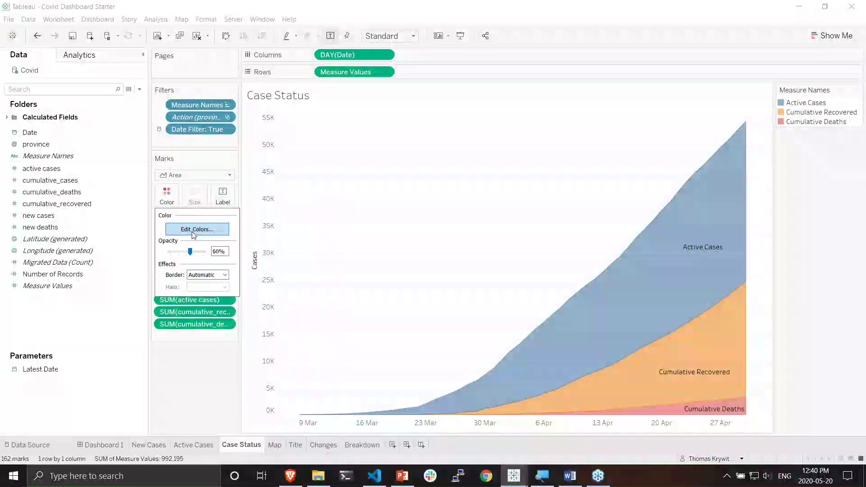
pyautogui.click(193, 231)
pyautogui.click(482, 164)
pyautogui.scroll(-1, 479, 352)
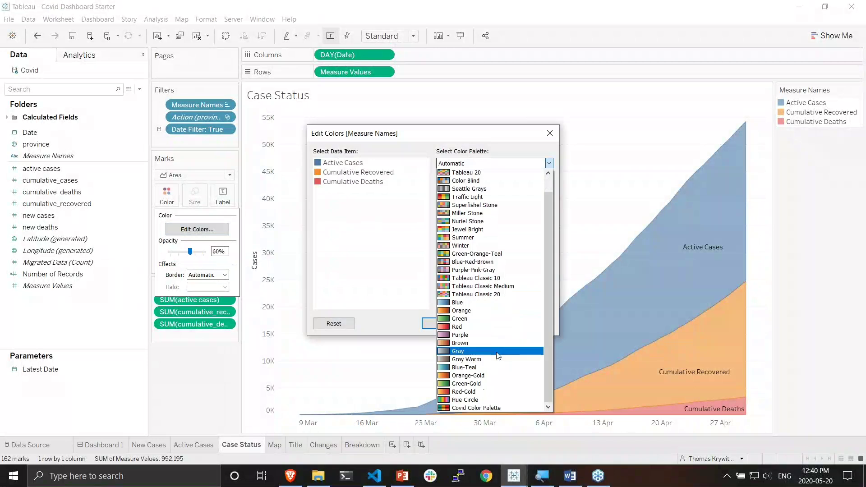
pyautogui.click(476, 408)
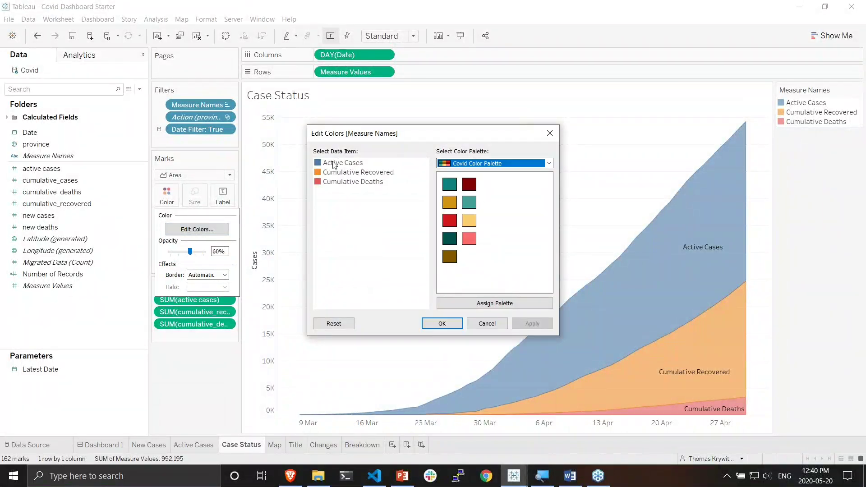
# Step: Assign gold to Active Cases, teal to Cumulative Recovered and red to Cumulative Deaths, and apply the colors
pyautogui.click(335, 163)
pyautogui.click(450, 202)
pyautogui.click(359, 172)
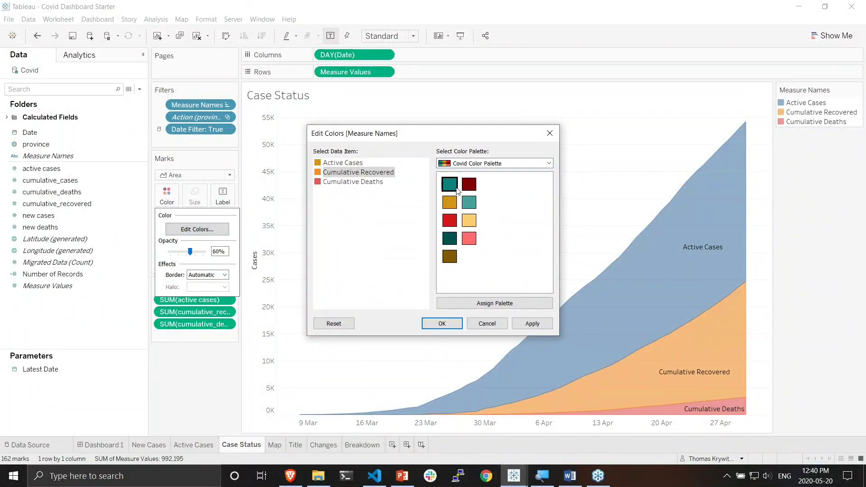
pyautogui.click(457, 189)
pyautogui.click(353, 181)
pyautogui.click(451, 220)
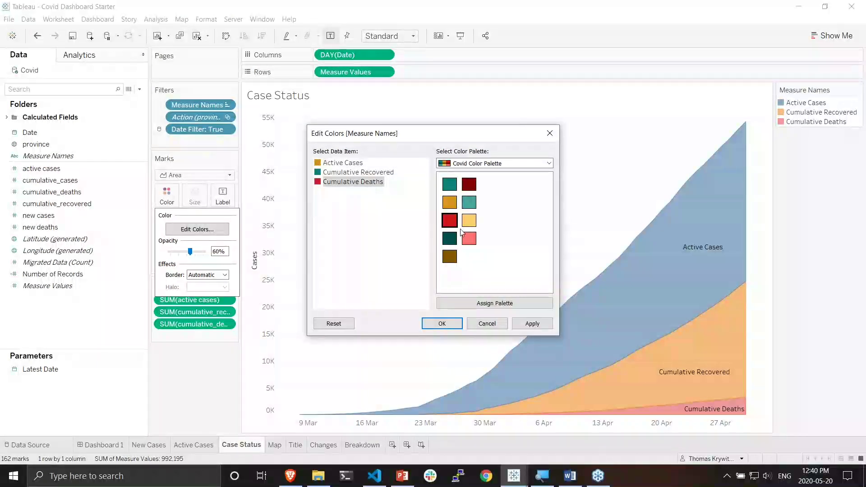
pyautogui.click(525, 324)
pyautogui.click(426, 328)
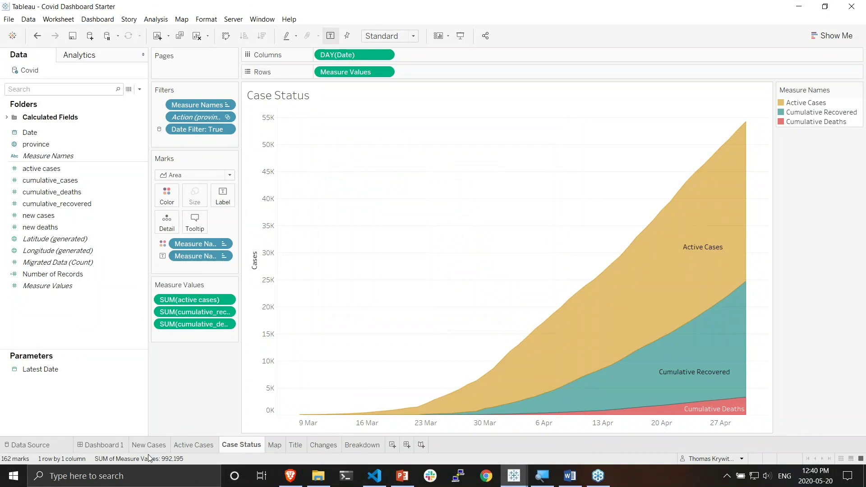
# Step: Review the recolored charts on Dashboard 1 and the New Cases worksheet, ending on the dashboard
pyautogui.click(109, 446)
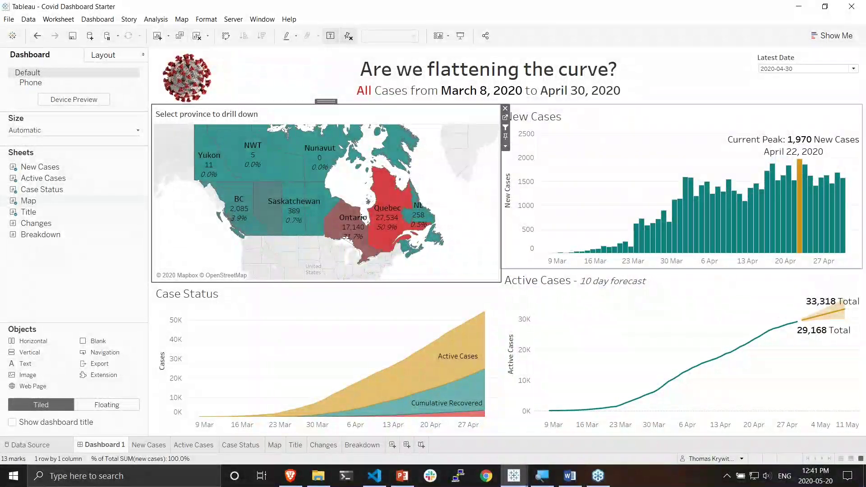
pyautogui.click(570, 476)
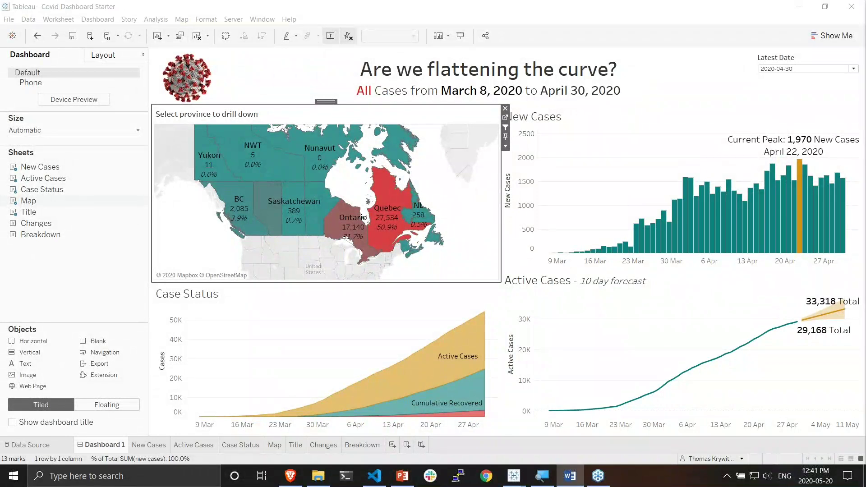
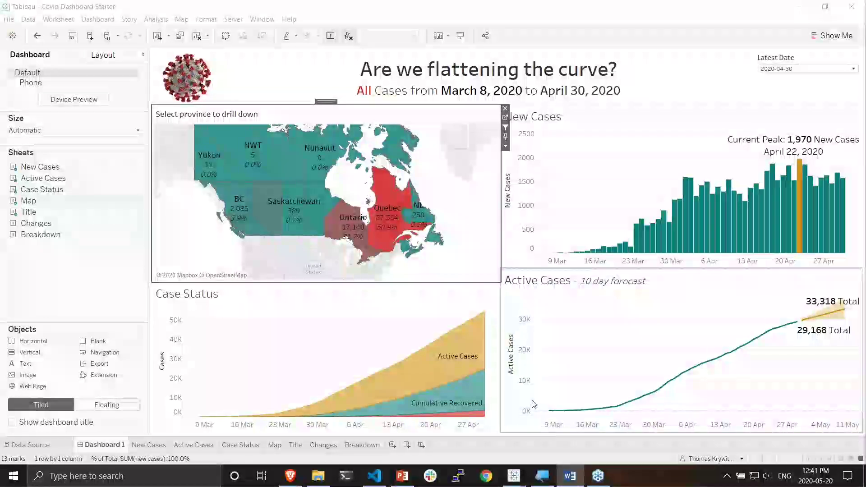
pyautogui.click(136, 446)
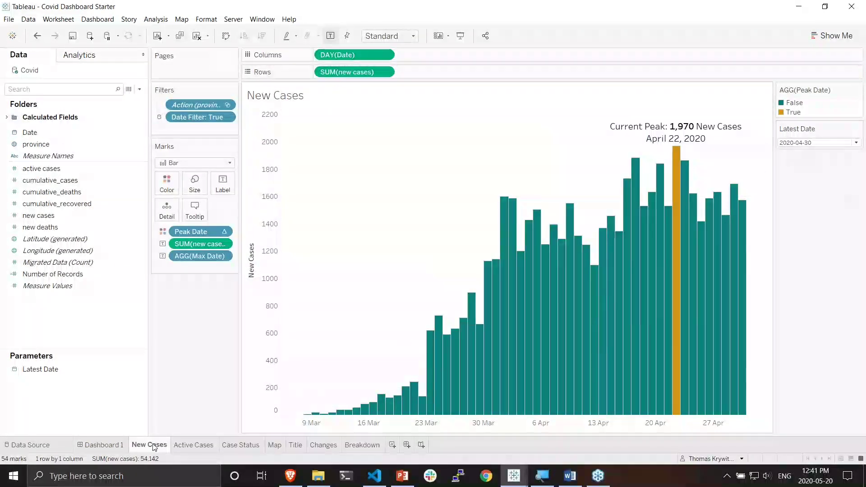
pyautogui.click(103, 446)
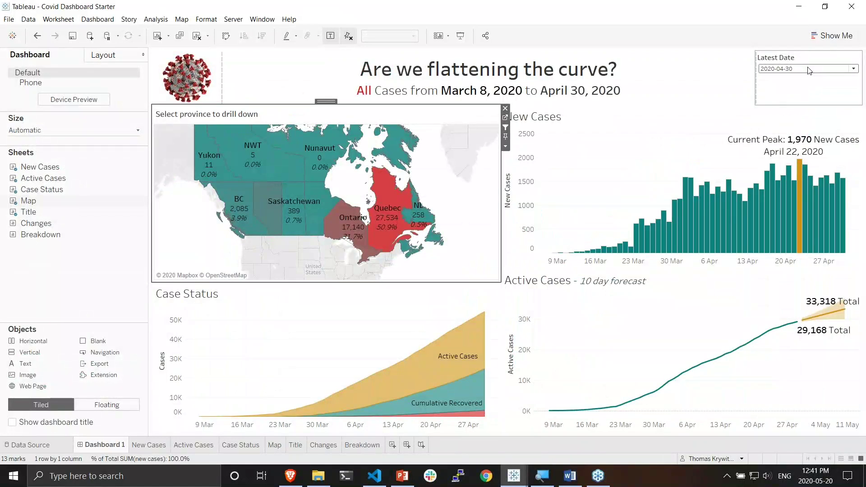
# Step: Test the dashboard's Latest Date parameter with 2020-04-15 and return it to 2020-04-30
pyautogui.click(854, 69)
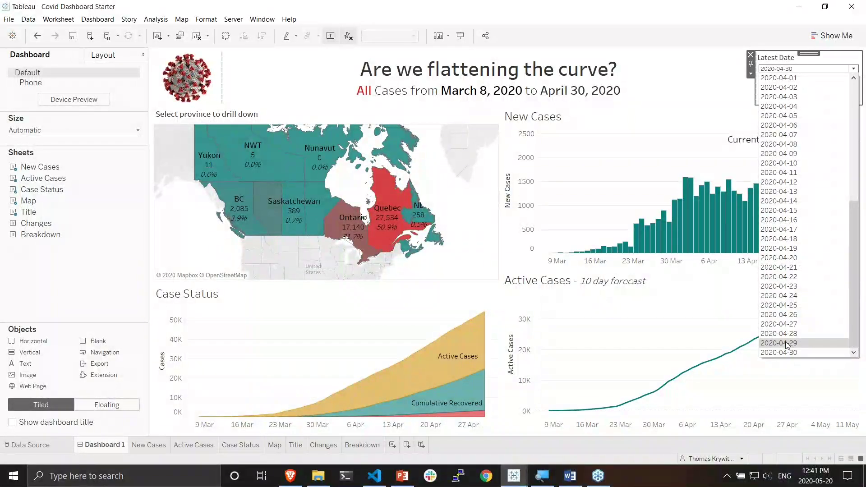
pyautogui.click(790, 212)
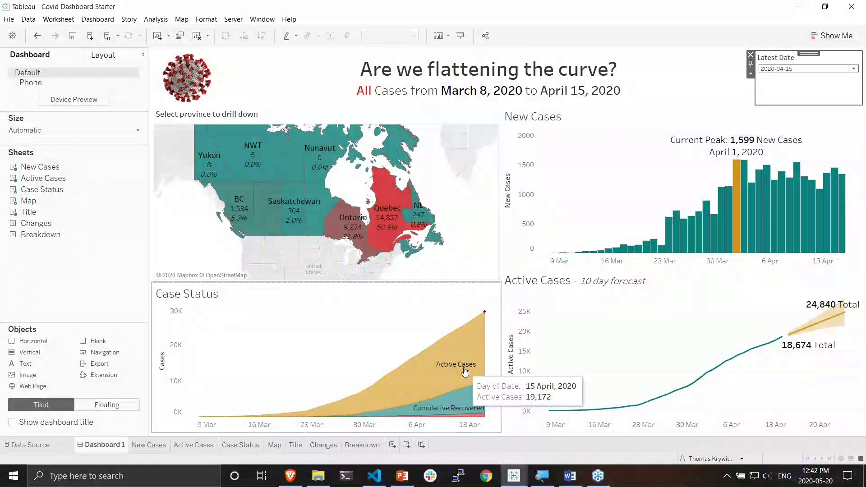
pyautogui.click(827, 70)
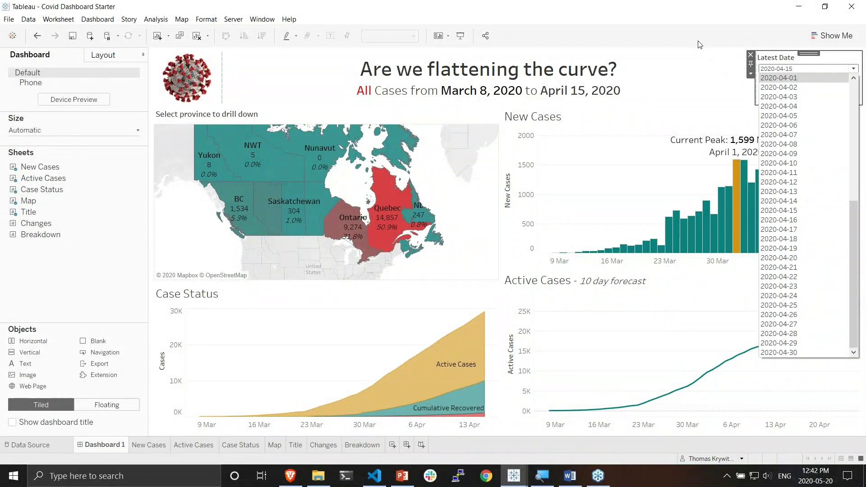
pyautogui.click(695, 65)
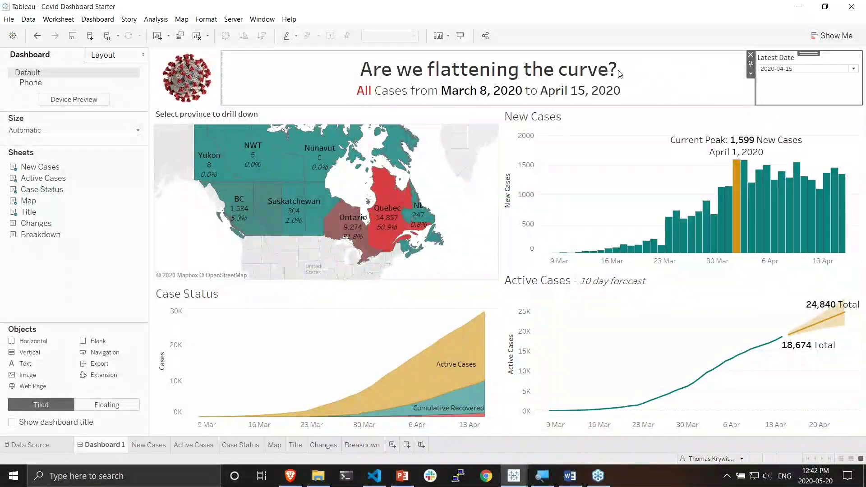
pyautogui.click(785, 70)
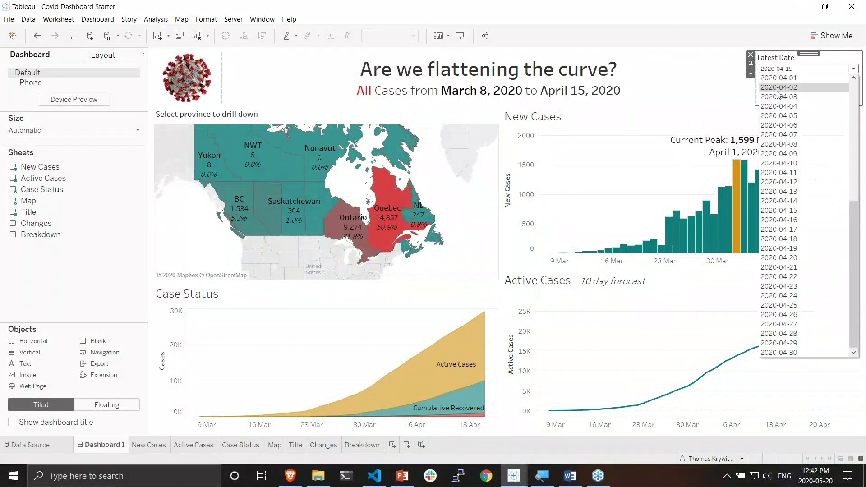
pyautogui.click(782, 352)
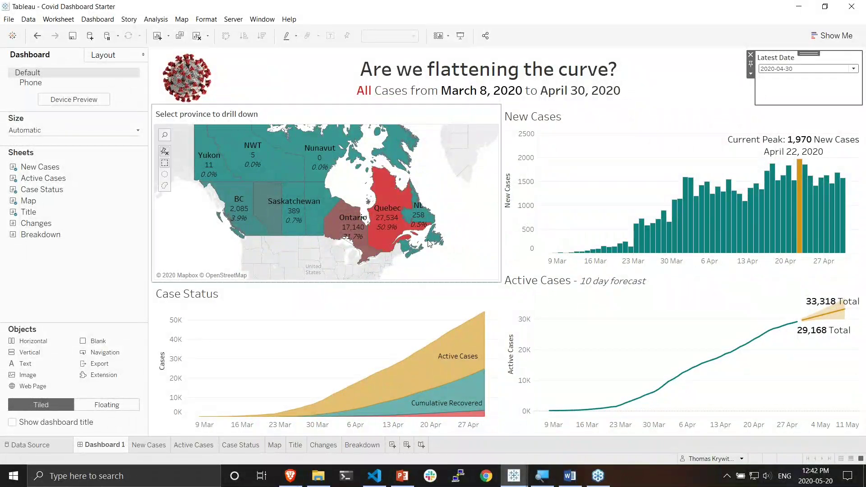
# Step: From the New Cases worksheet, set the Latest Date parameter's list of values to load from Date (Covid) when the workbook opens
pyautogui.click(136, 448)
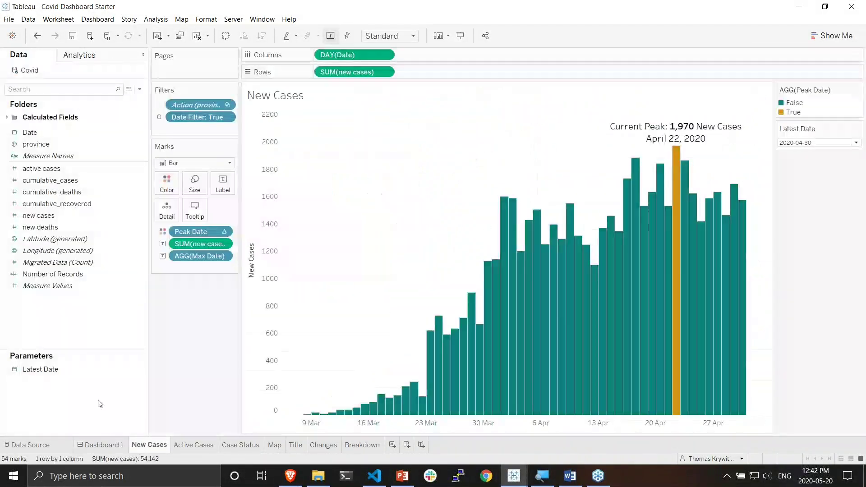
pyautogui.rightClick(59, 369)
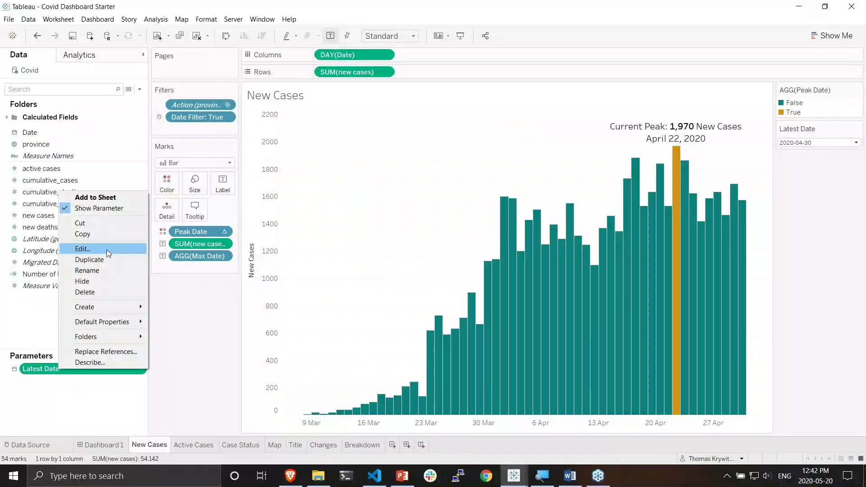
pyautogui.click(107, 250)
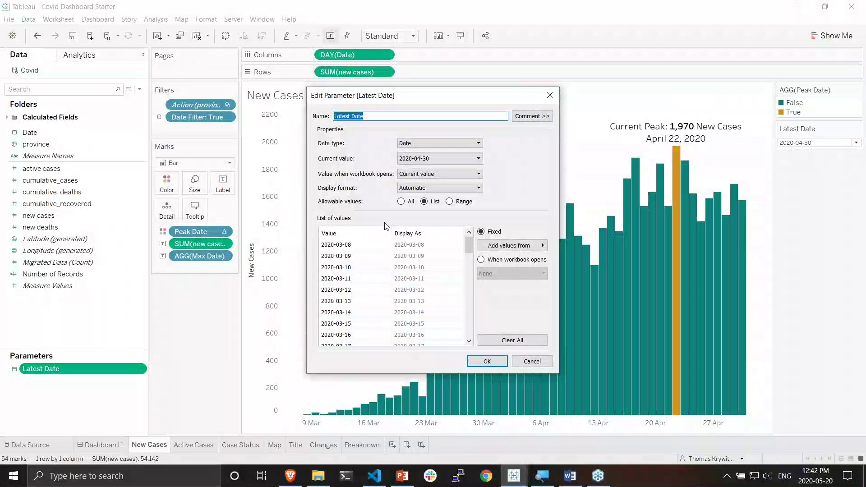
pyautogui.scroll(-15, 422, 266)
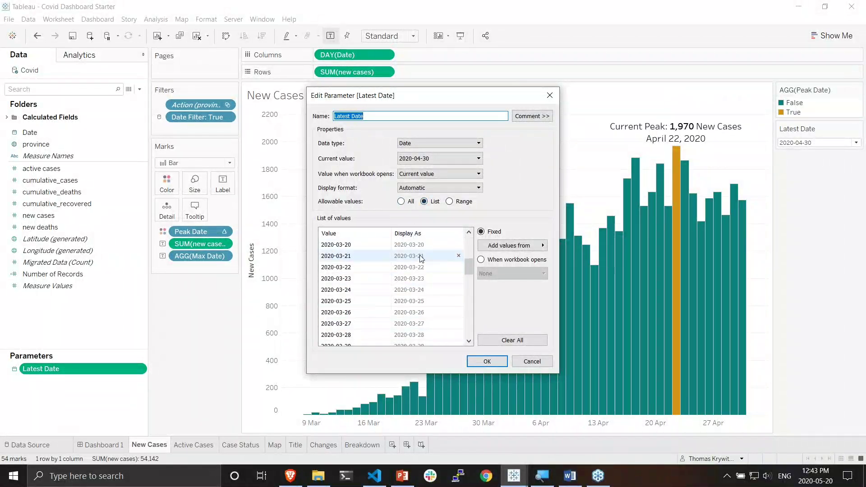
pyautogui.scroll(-1, 422, 267)
pyautogui.click(510, 246)
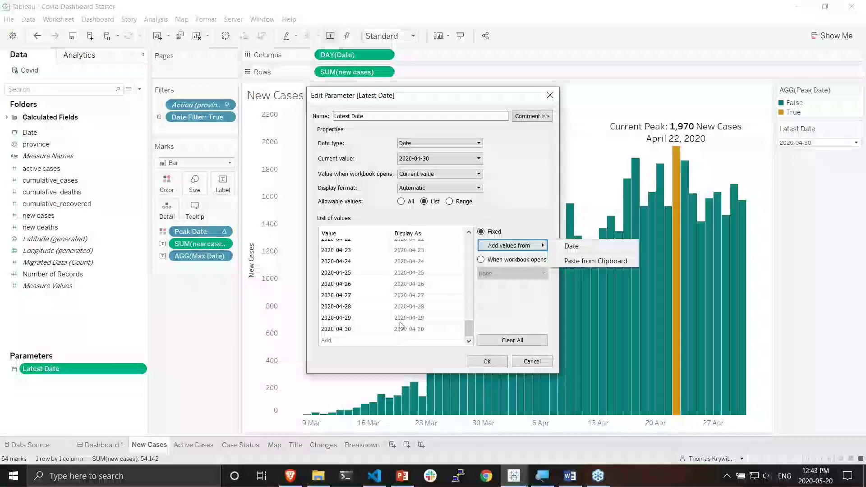
pyautogui.click(468, 319)
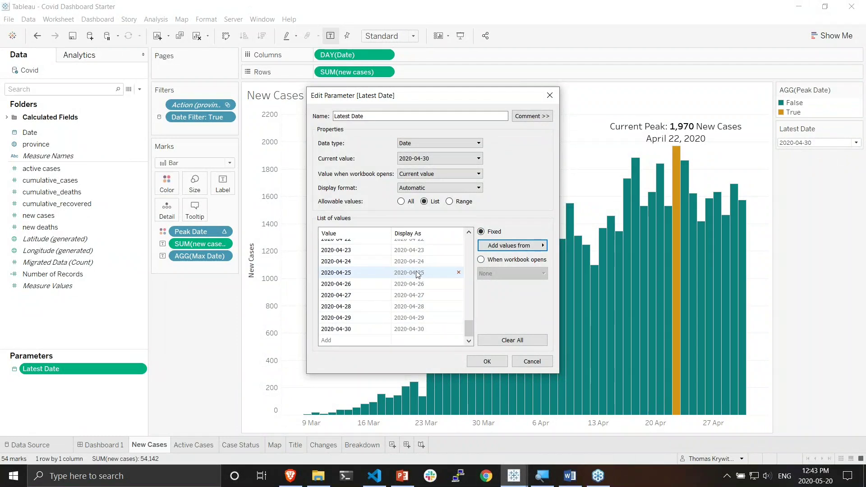
pyautogui.click(482, 260)
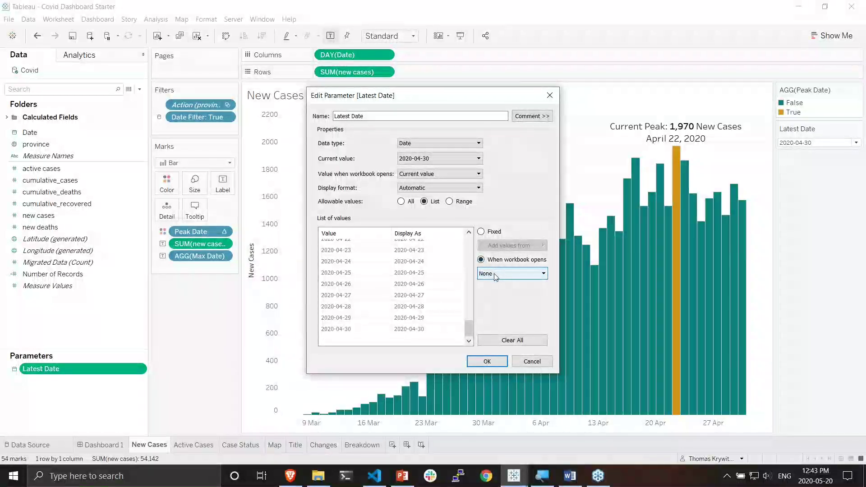
pyautogui.click(494, 273)
pyautogui.click(495, 301)
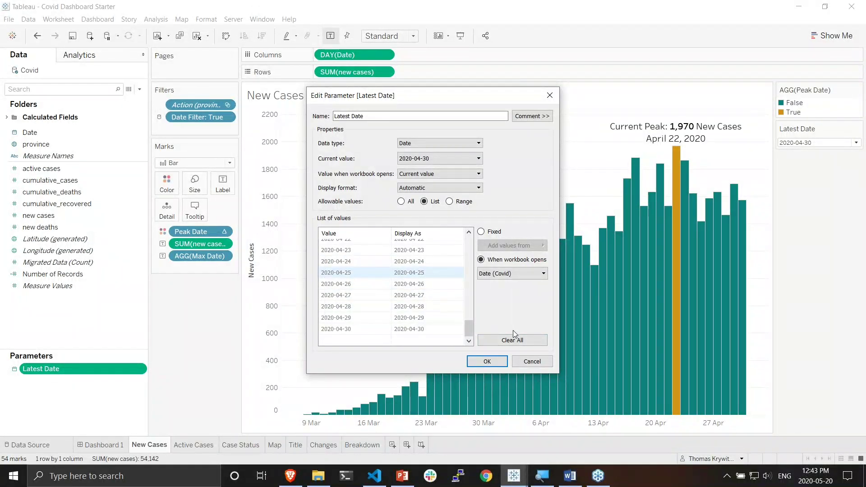
pyautogui.click(488, 363)
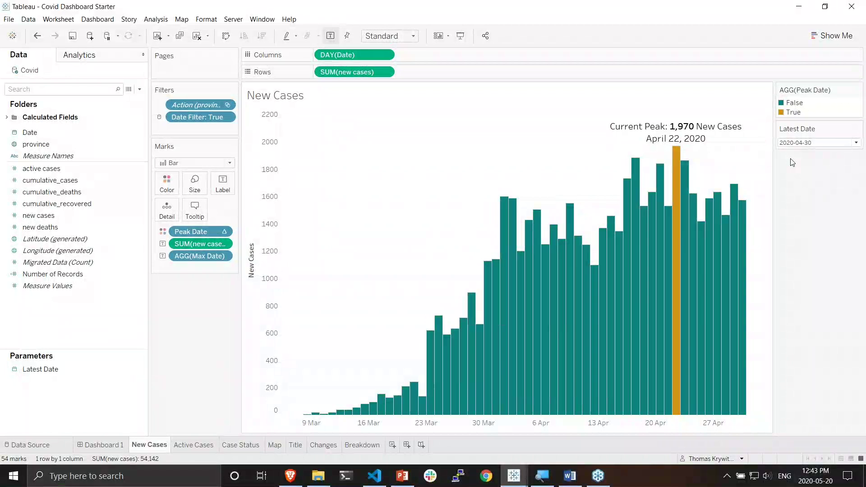
# Step: Examine the Latest Date parameter's current value list and its options for the value when the workbook opens, leaving the settings as they are
pyautogui.click(28, 369)
pyautogui.rightClick(36, 369)
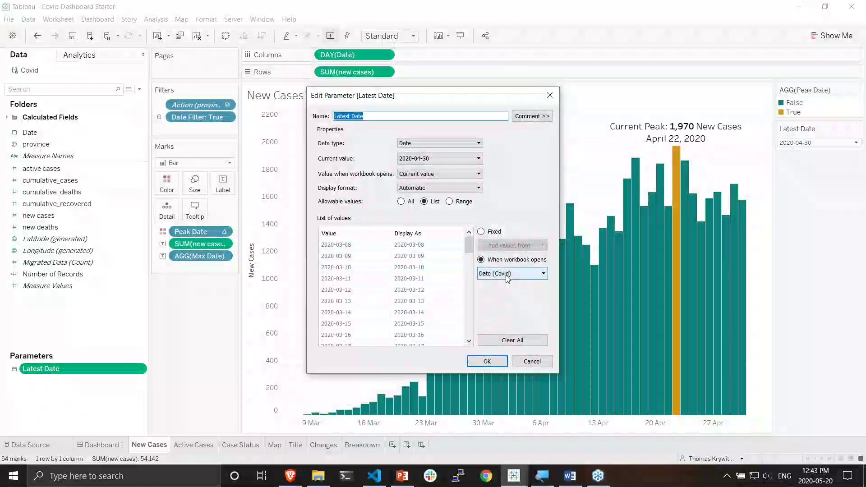
pyautogui.click(407, 159)
pyautogui.scroll(-8, 433, 253)
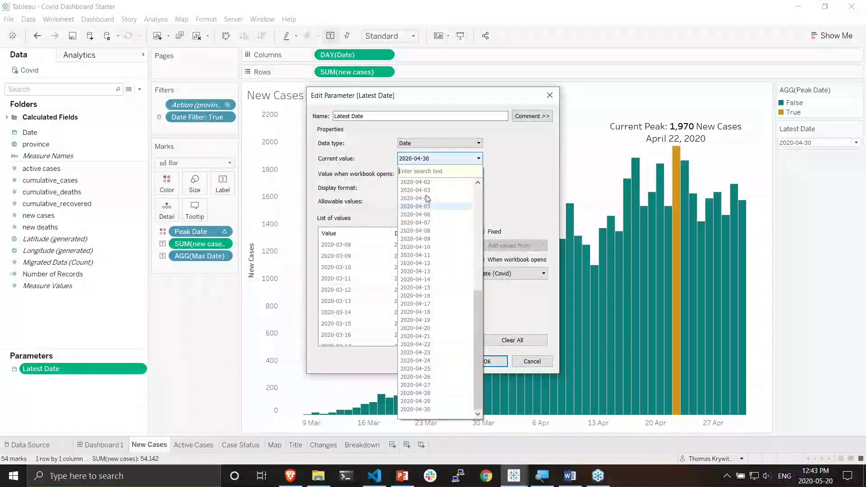
pyautogui.click(343, 184)
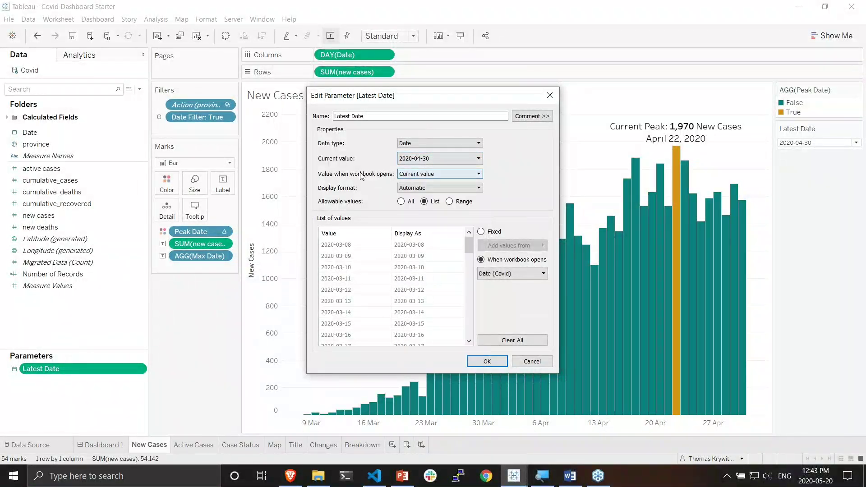
pyautogui.click(412, 175)
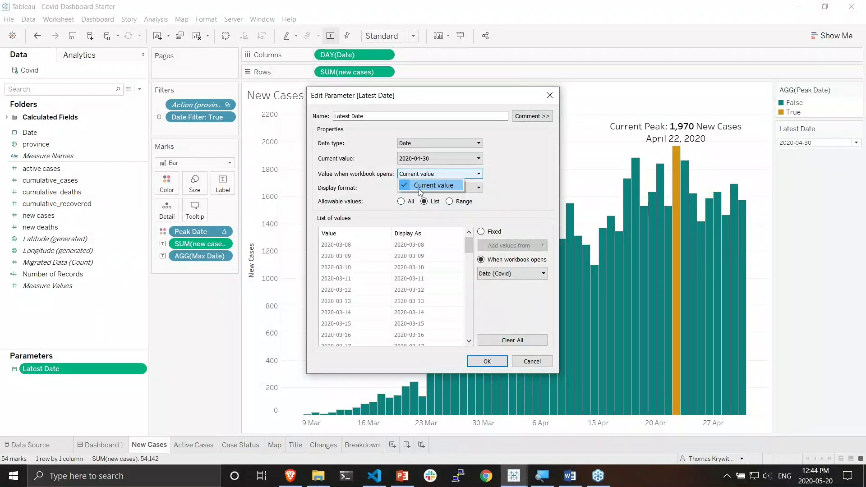
pyautogui.click(418, 188)
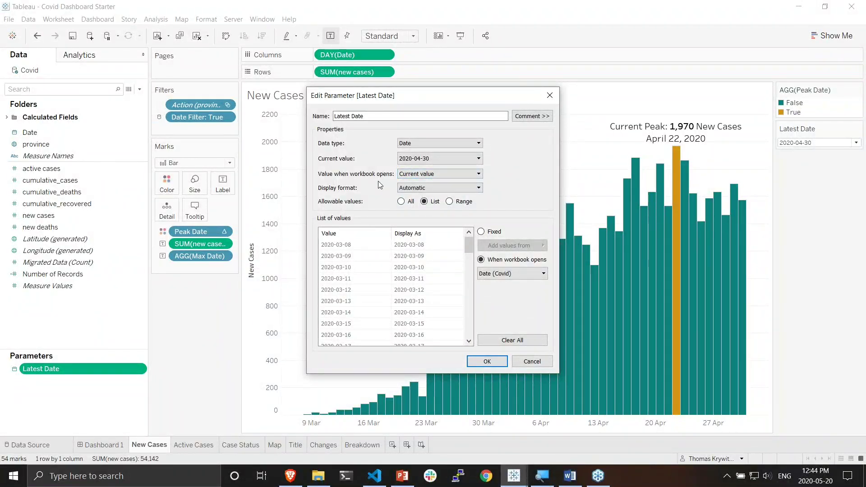
pyautogui.click(411, 175)
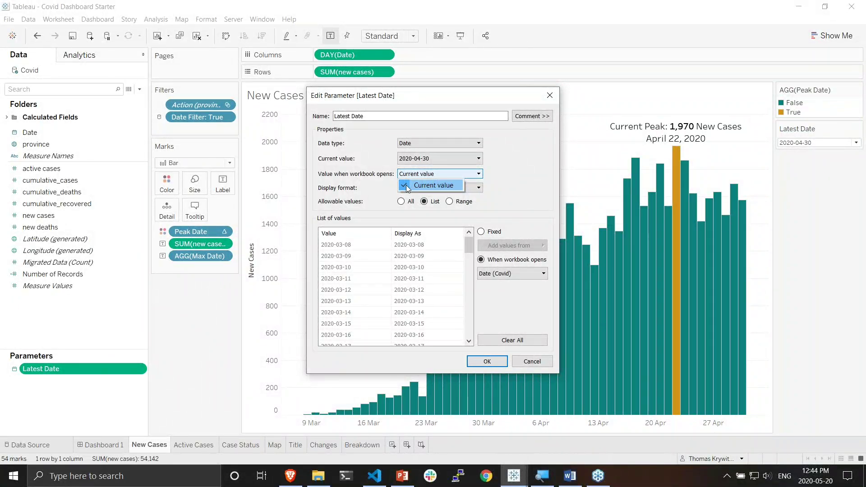
pyautogui.click(521, 363)
pyautogui.click(520, 362)
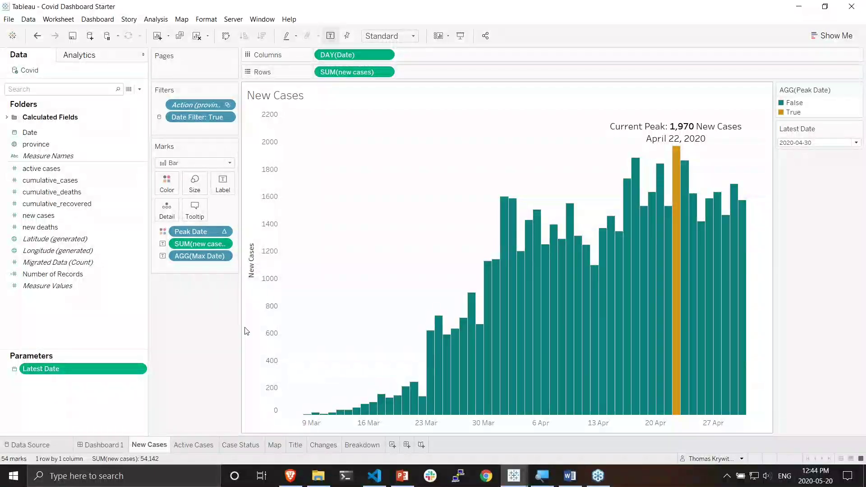
# Step: Start a calculated field from active cases and name it Most Recent Date
pyautogui.rightClick(56, 170)
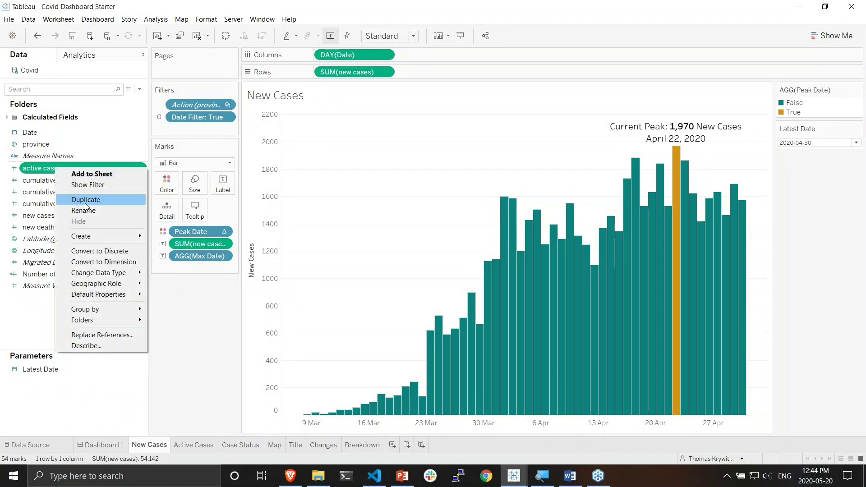
pyautogui.moveTo(89, 237)
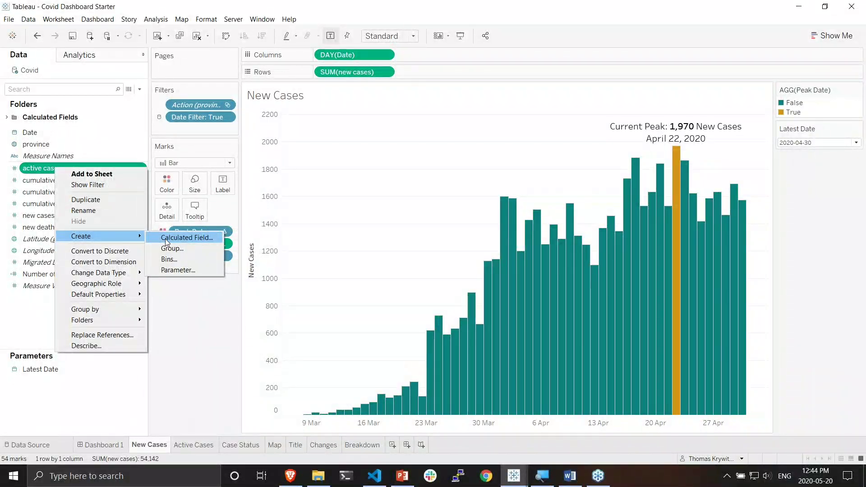
pyautogui.click(165, 240)
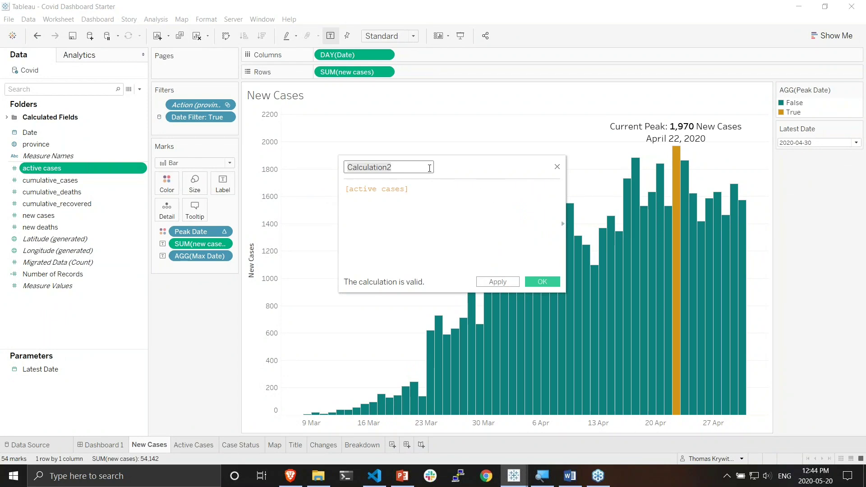
pyautogui.press('BackSpace')
pyautogui.write('M')
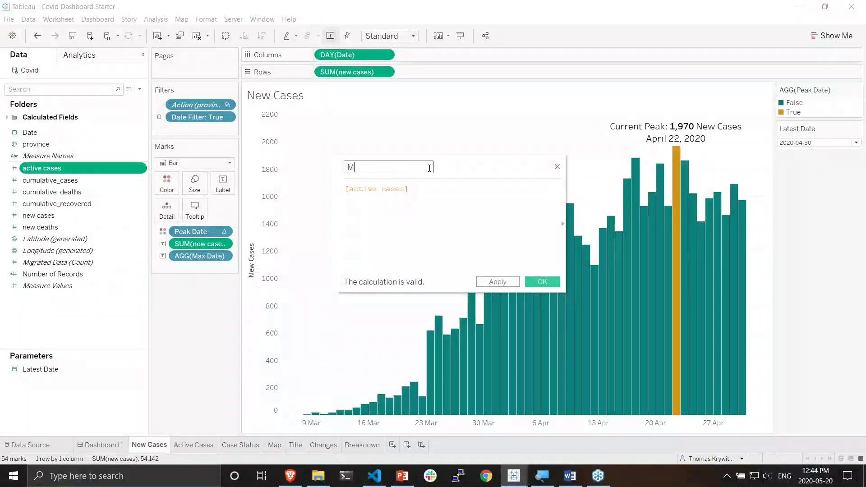
pyautogui.write('ost Recent Date')
# Step: Replace the Most Recent Date formula with MAX([Date]) and save the calculated field
pyautogui.click(346, 189)
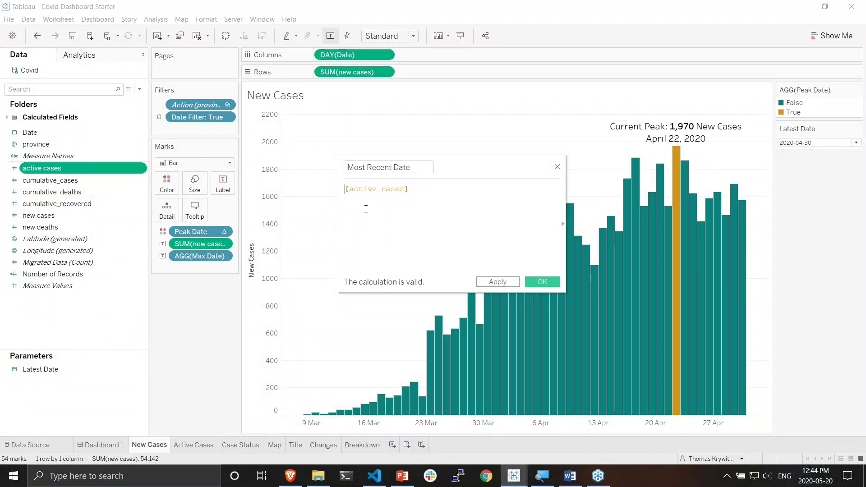
pyautogui.write('MAX(')
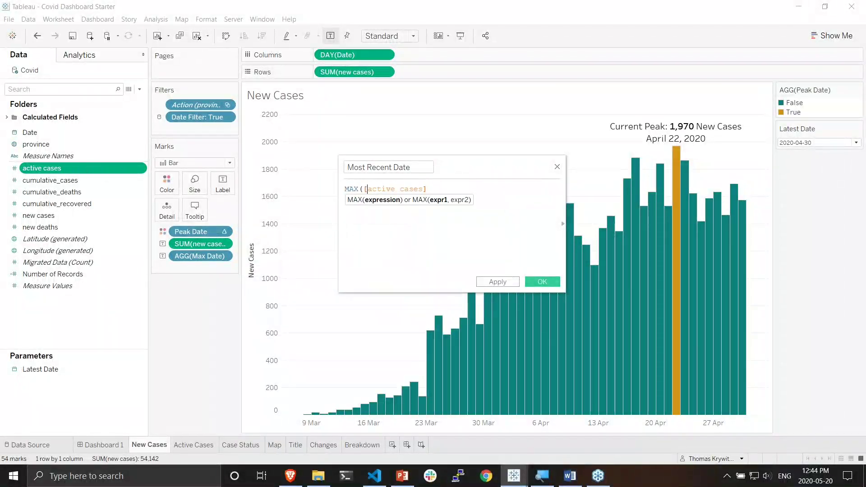
pyautogui.press('BackSpace')
pyautogui.press('BackSpace')
pyautogui.press('BackSpace')
pyautogui.press('BackSpace')
pyautogui.press('BackSpace')
pyautogui.press('BackSpace')
pyautogui.press('BackSpace')
pyautogui.press('BackSpace')
pyautogui.press('BackSpace')
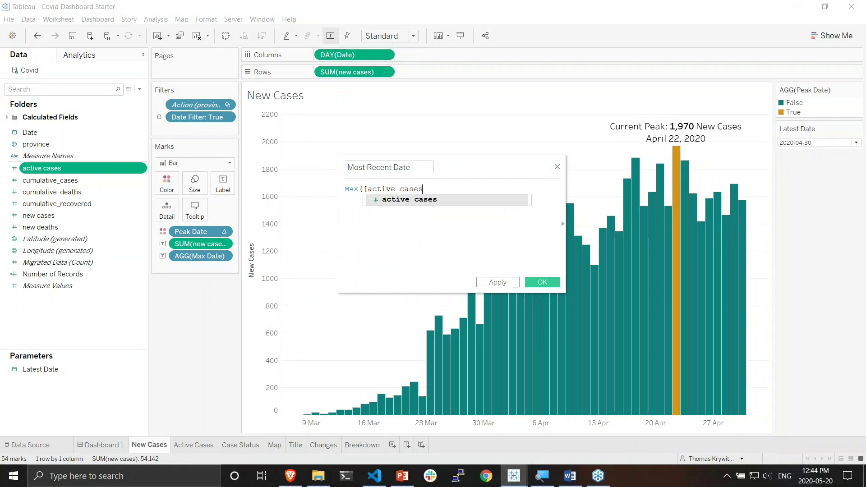
pyautogui.press('BackSpace')
pyautogui.press('BackSpace')
pyautogui.write('Date')
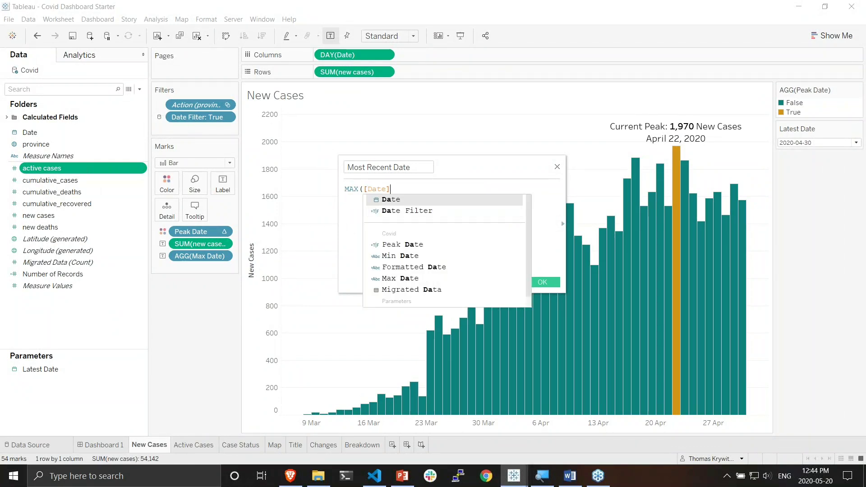
pyautogui.press('Return')
pyautogui.write(')')
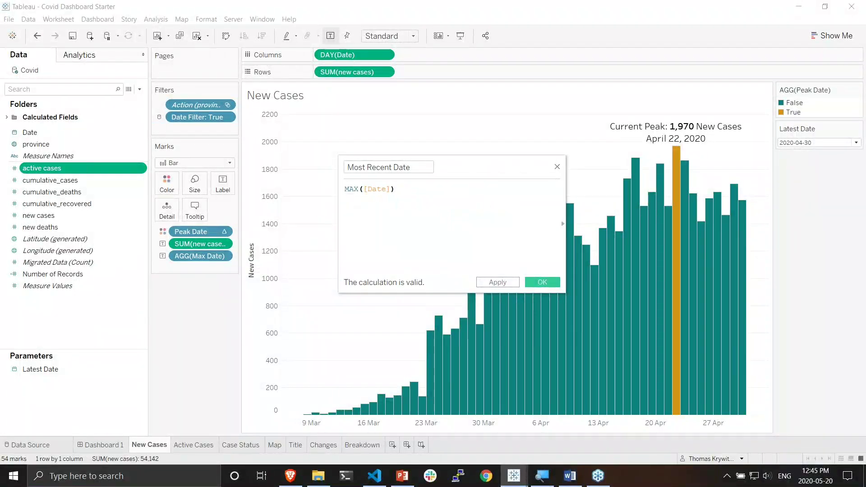
pyautogui.click(492, 283)
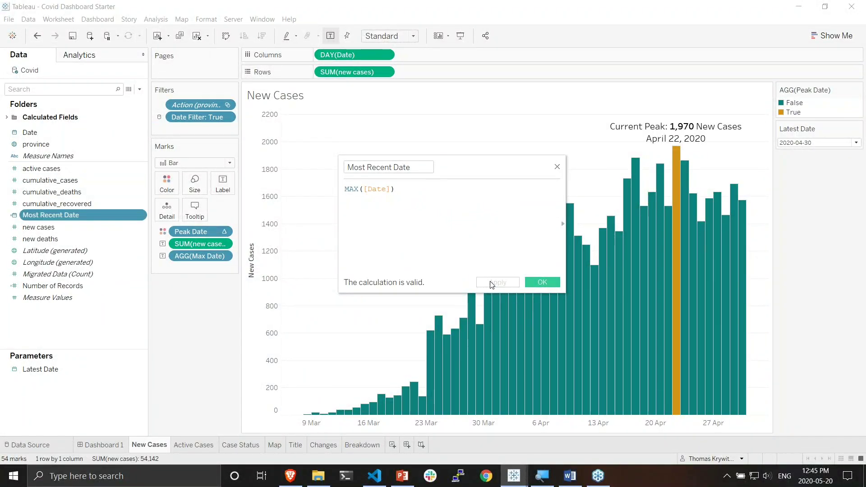
pyautogui.click(546, 283)
# Step: Check whether the Latest Date parameter offers Most Recent Date as its value when the workbook opens, without changing the parameter
pyautogui.click(45, 369)
pyautogui.rightClick(45, 371)
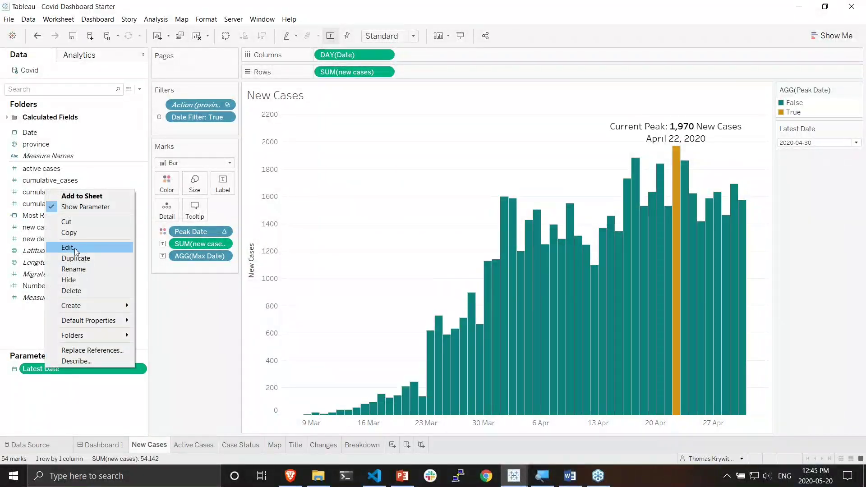
pyautogui.click(74, 249)
pyautogui.click(413, 174)
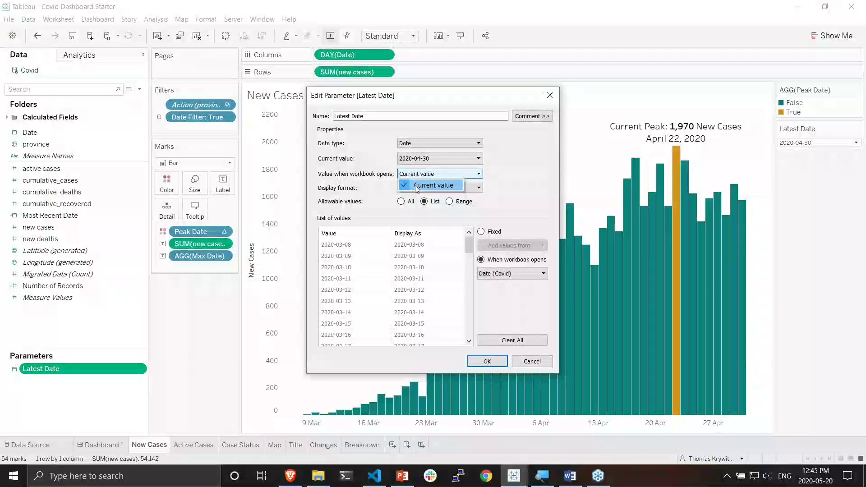
pyautogui.click(531, 362)
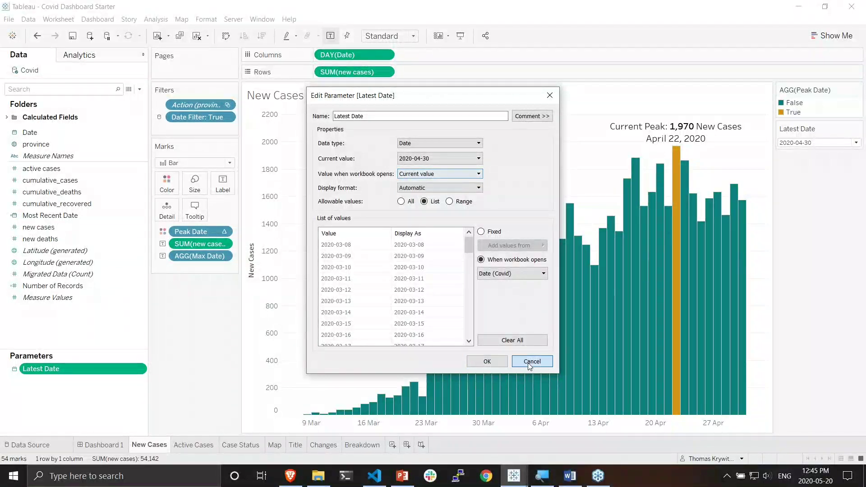
pyautogui.click(531, 362)
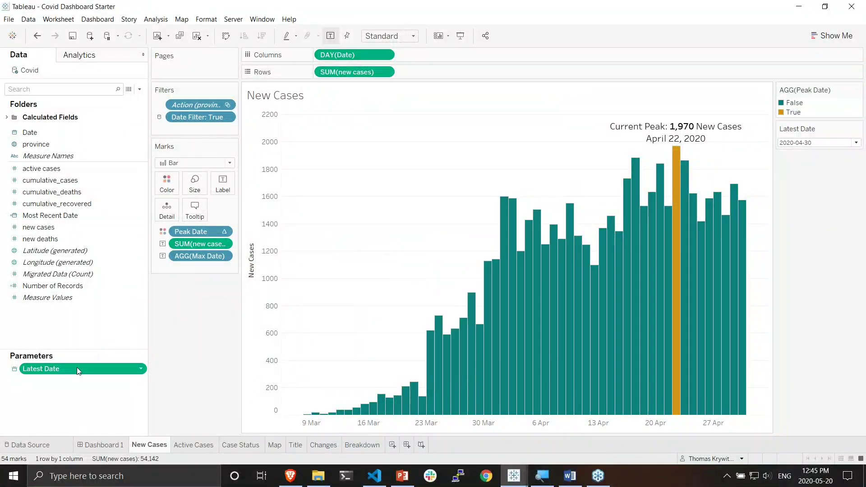
# Step: Change the Most Recent Date calculation to the level-of-detail expression {FIXED: MAX([Date])} and save it
pyautogui.click(44, 216)
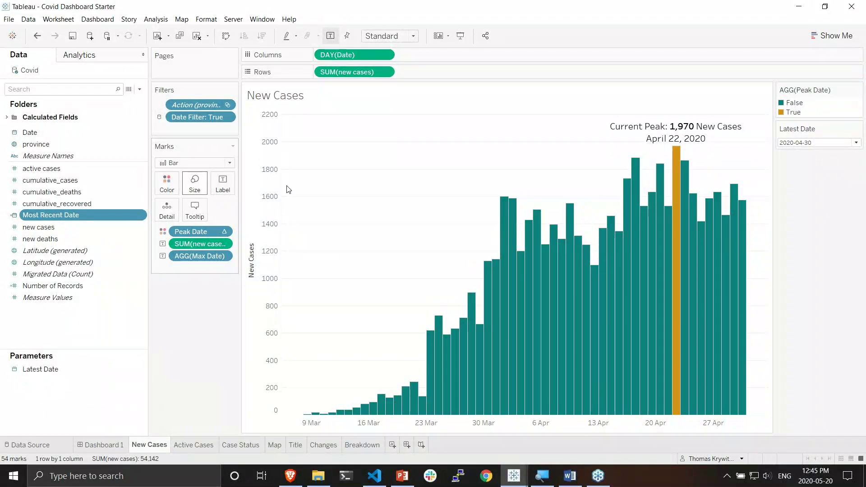
pyautogui.moveTo(579, 247)
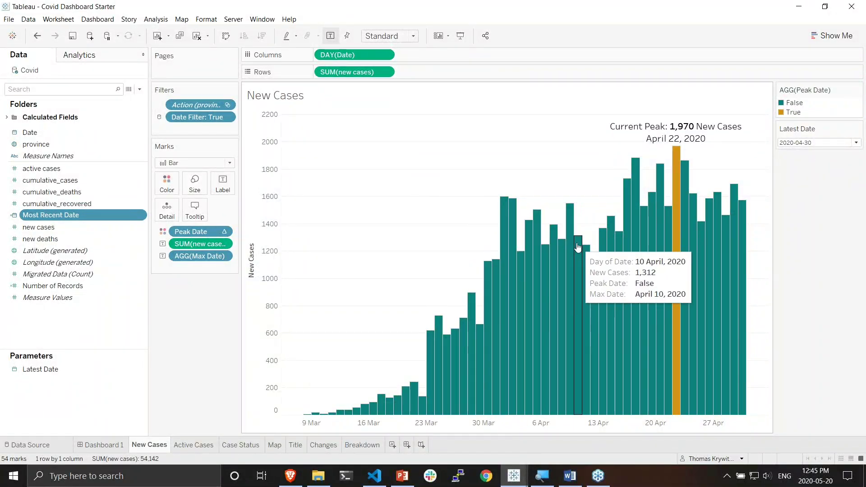
pyautogui.rightClick(64, 214)
pyautogui.click(89, 270)
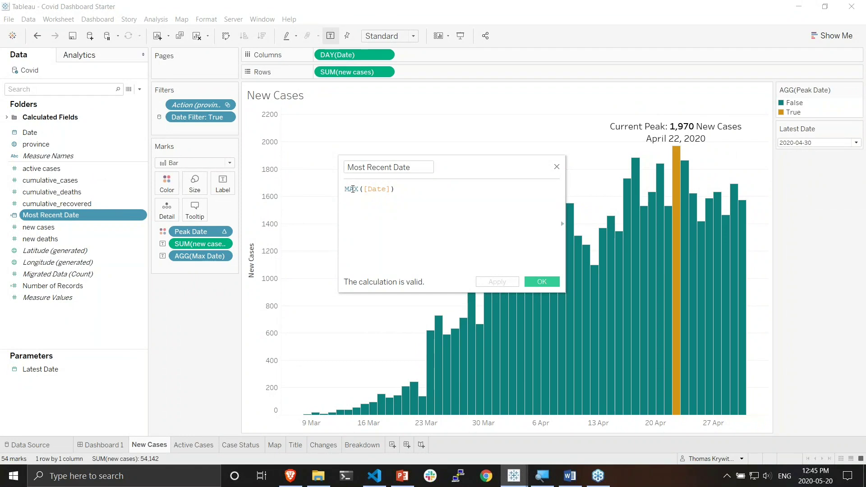
pyautogui.write('(')
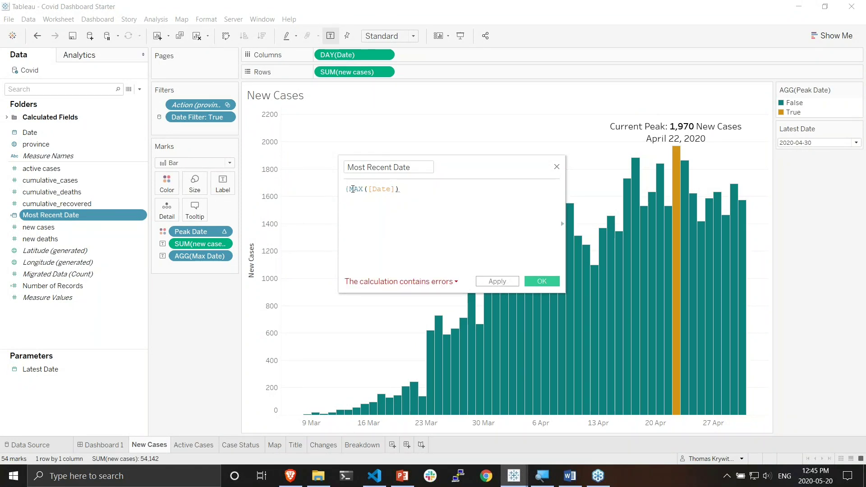
pyautogui.write('FIXE')
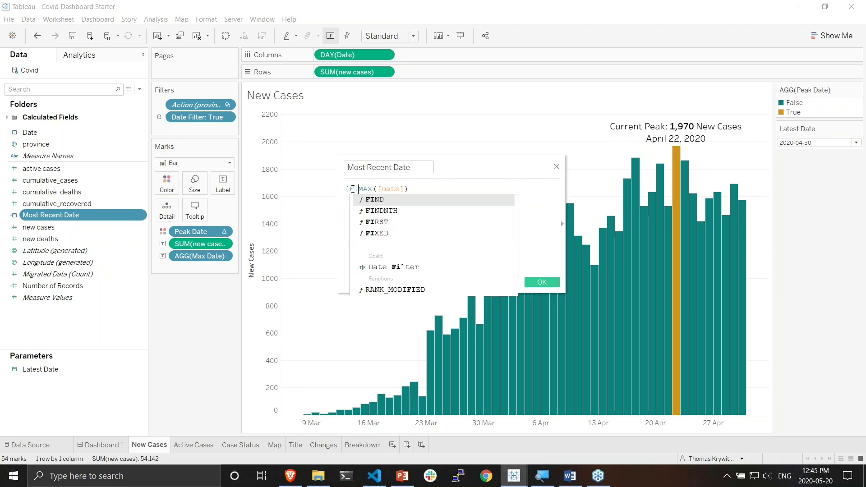
pyautogui.write('D')
pyautogui.click(471, 189)
pyautogui.write('}')
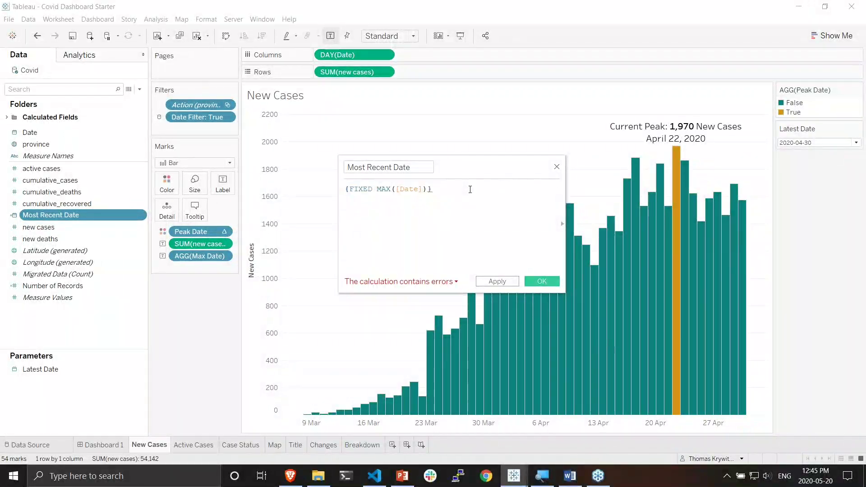
pyautogui.click(375, 189)
pyautogui.write(':')
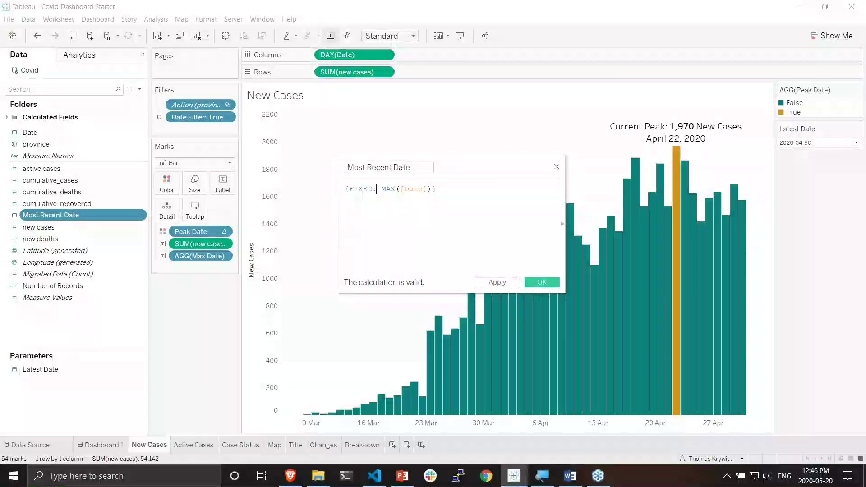
pyautogui.click(497, 282)
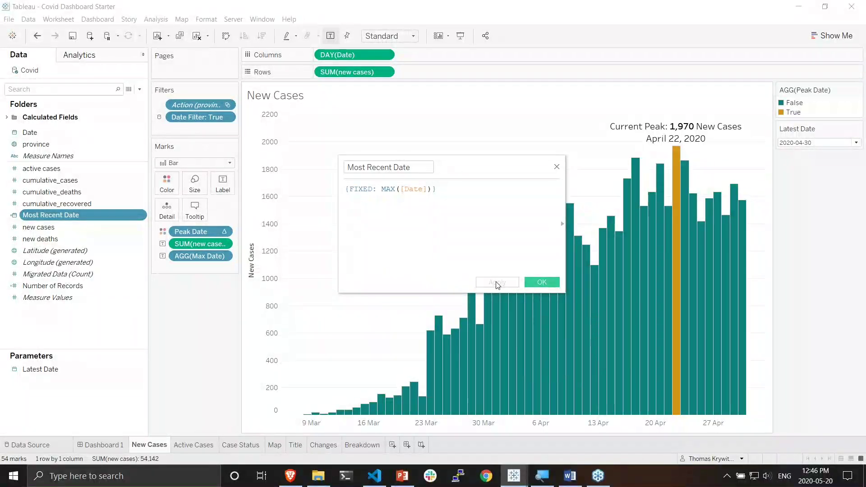
pyautogui.click(537, 282)
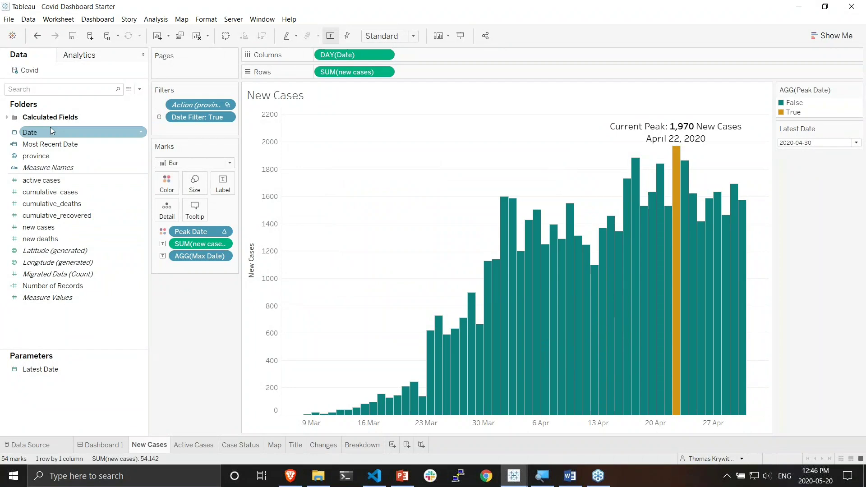
# Step: Set the Latest Date parameter's value when the workbook opens to Most Recent Date (Covid) and save the parameter
pyautogui.rightClick(36, 369)
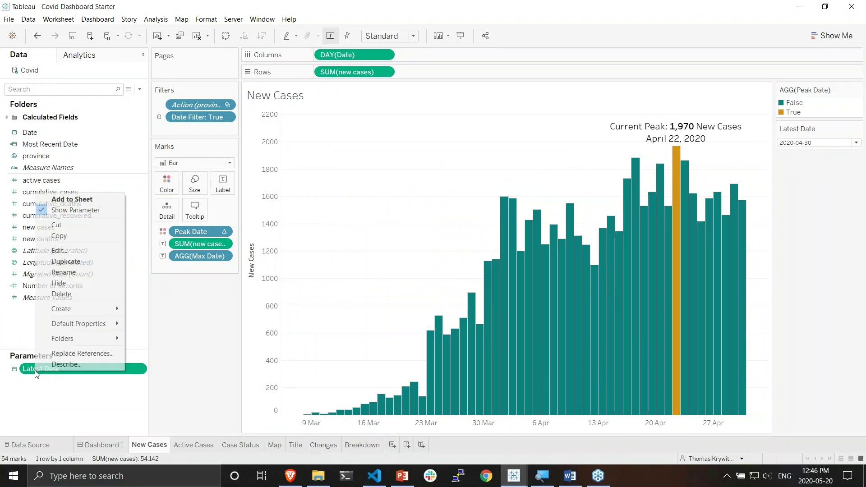
pyautogui.click(68, 250)
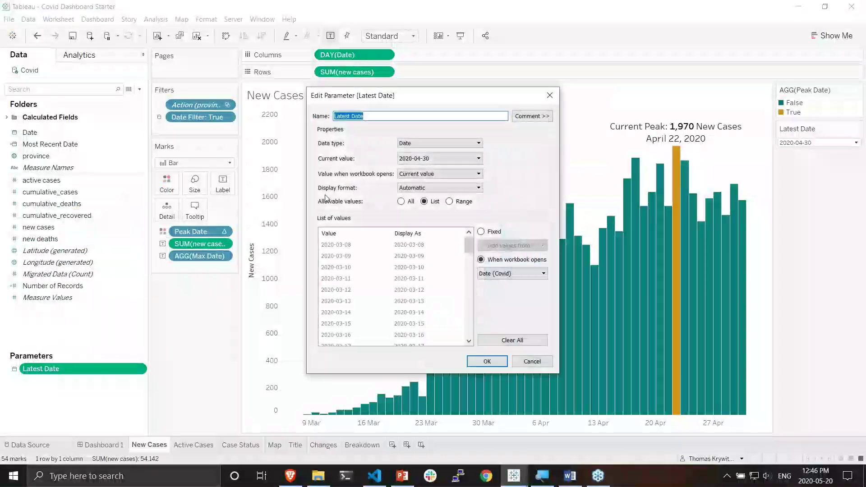
pyautogui.click(403, 174)
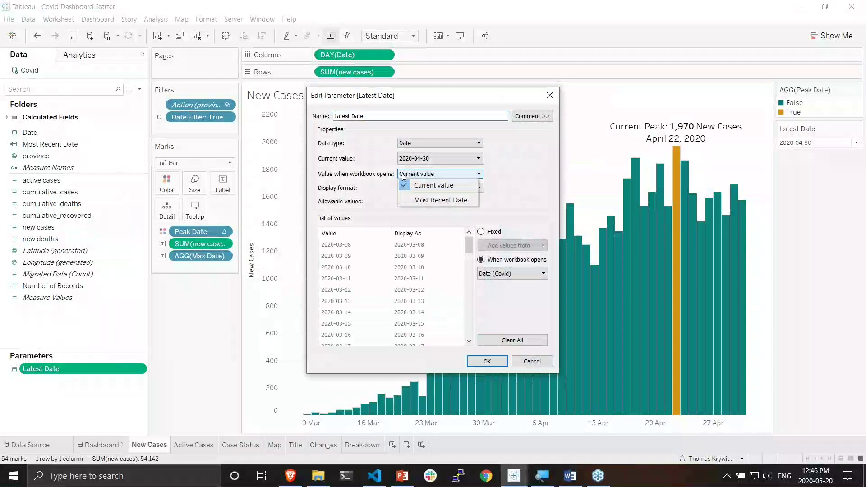
pyautogui.click(418, 199)
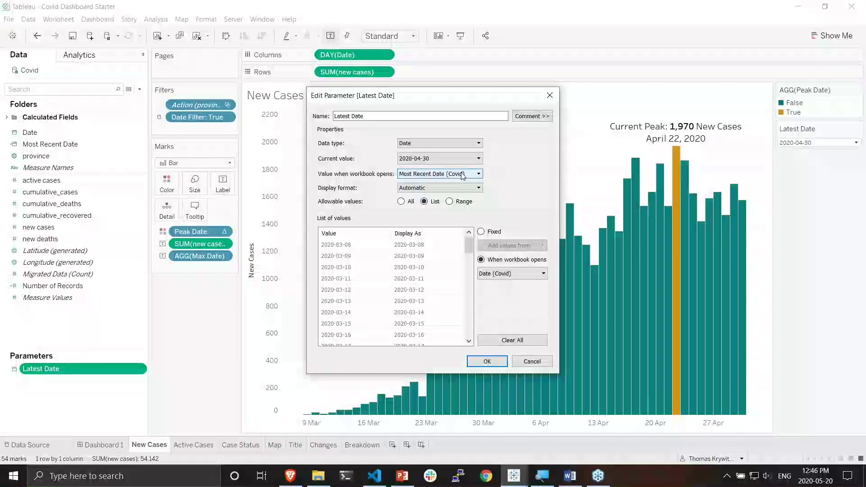
pyautogui.click(488, 361)
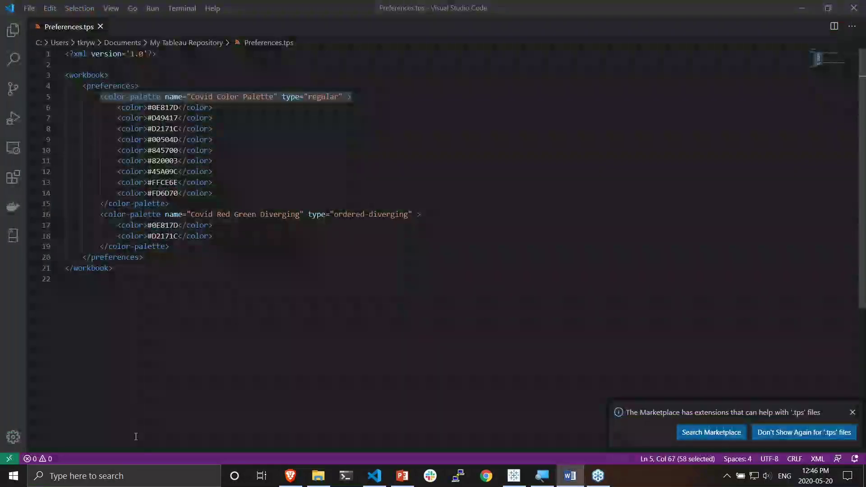
# Step: In the file manager, copy covid_cases_all from the new_data folder into the Data folder of Tableau Webinar May 2020, replacing the existing file
pyautogui.click(321, 480)
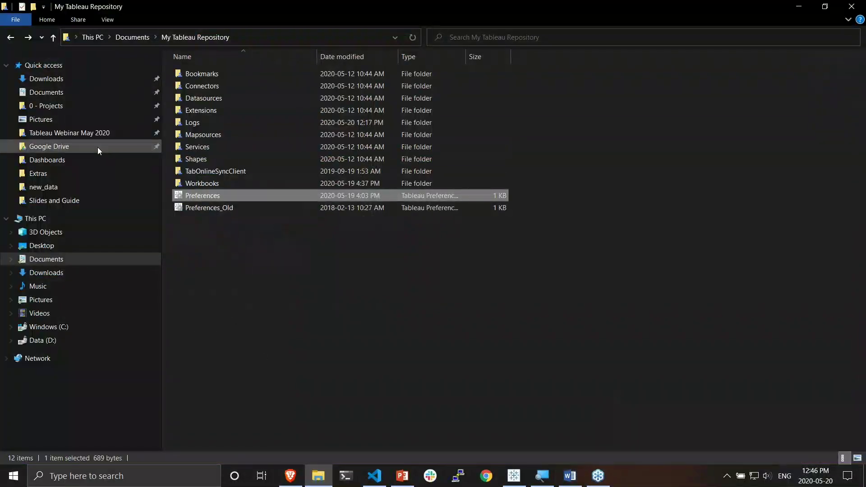
pyautogui.click(85, 135)
pyautogui.doubleClick(189, 86)
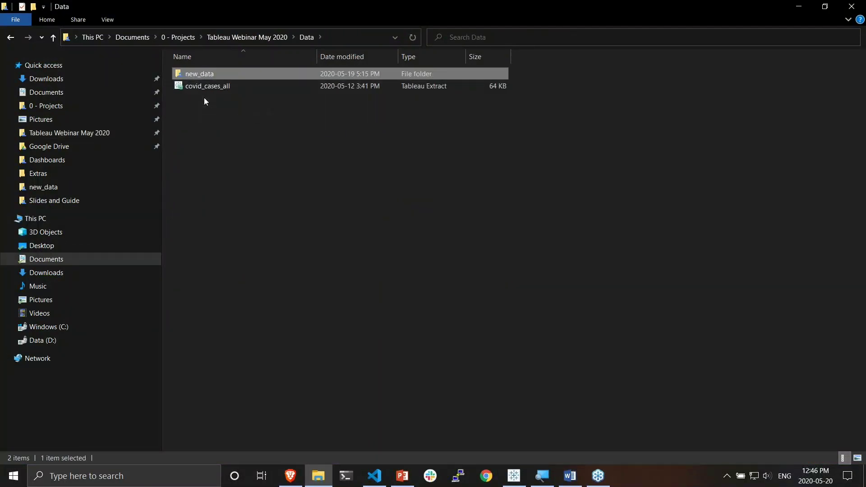
pyautogui.doubleClick(213, 77)
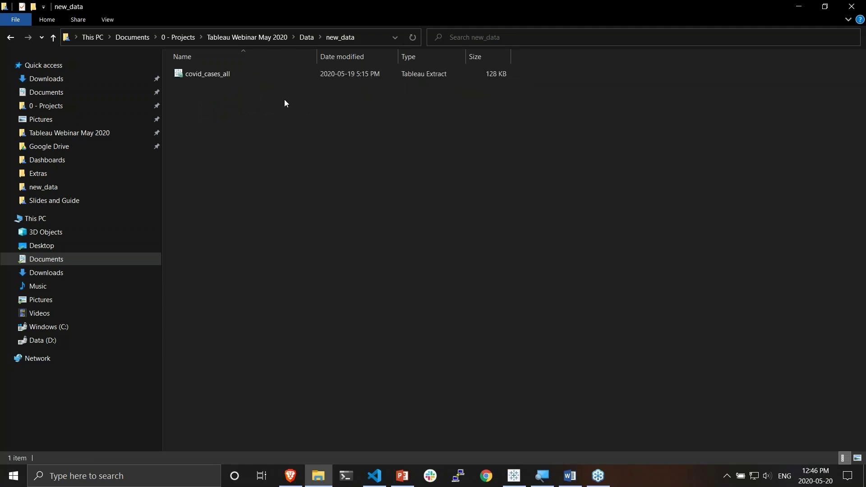
pyautogui.press('Down')
pyautogui.click(306, 190)
pyautogui.press('BackSpace')
pyautogui.hotkey('ctrl', 'v')
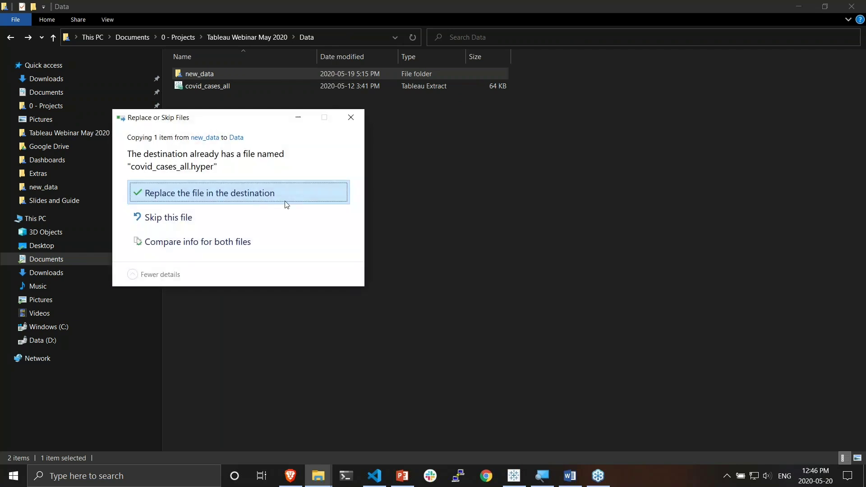
pyautogui.click(256, 195)
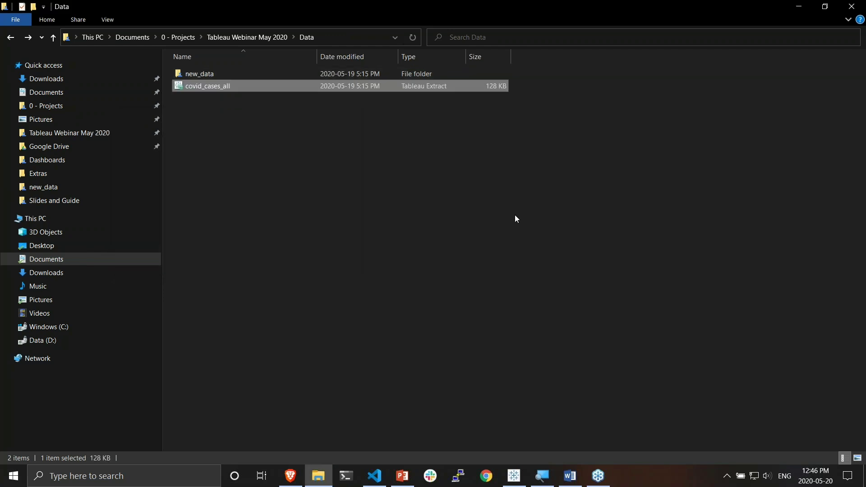
pyautogui.click(515, 216)
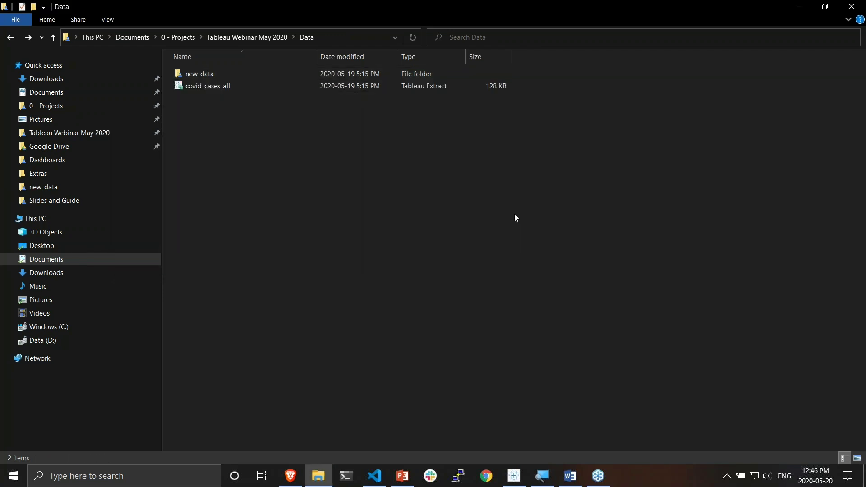
# Step: Reopen the Covid Dashboard Starter workbook from the Dashboards folder, maximize it, and check the Latest Date parameter's value and list of dates
pyautogui.click(258, 39)
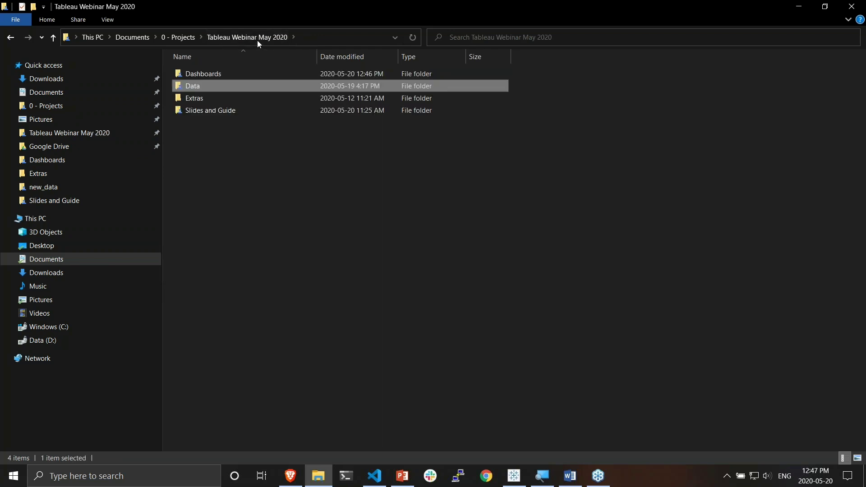
pyautogui.doubleClick(223, 78)
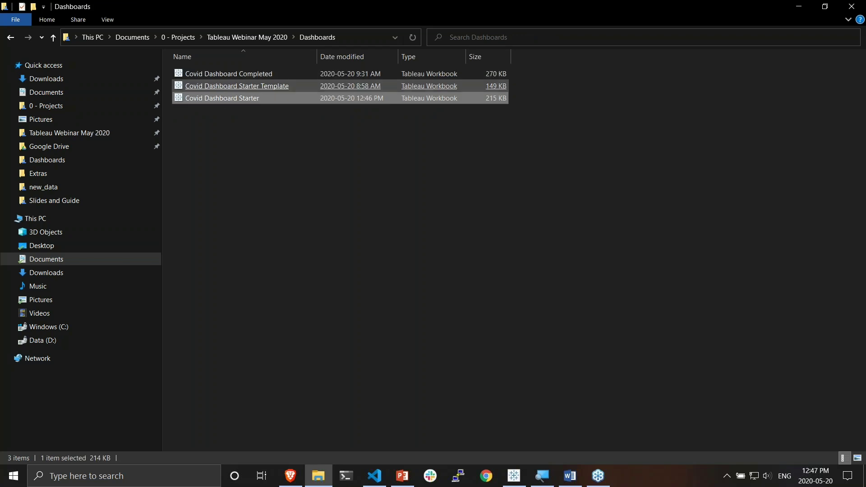
pyautogui.doubleClick(219, 100)
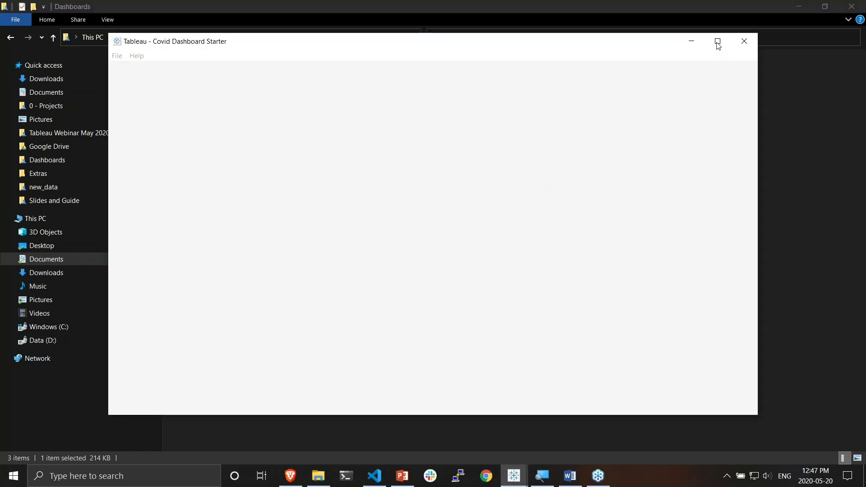
pyautogui.click(719, 42)
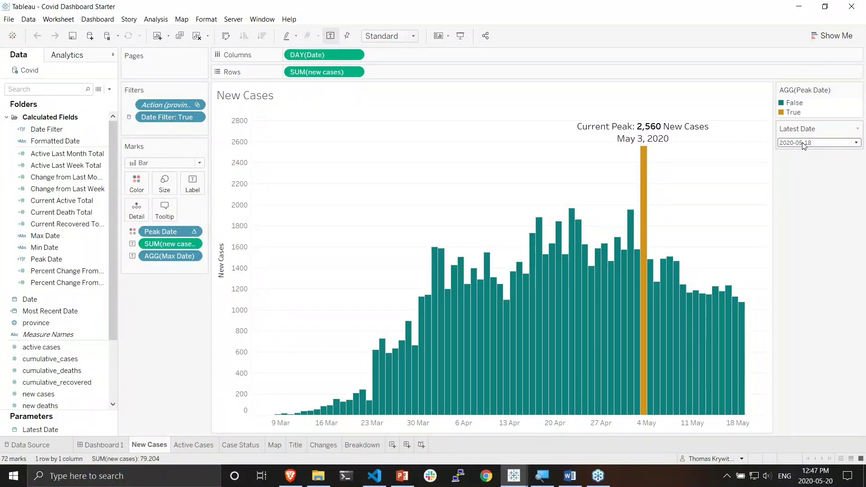
pyautogui.click(804, 144)
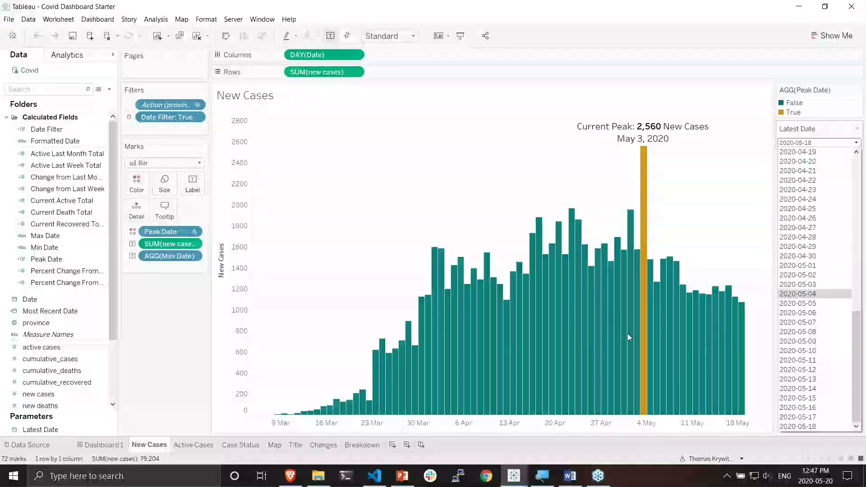
# Step: On Dashboard 1, drill down into Alberta and NL on the map and examine NL's Active Cases and Case Status charts
pyautogui.click(93, 446)
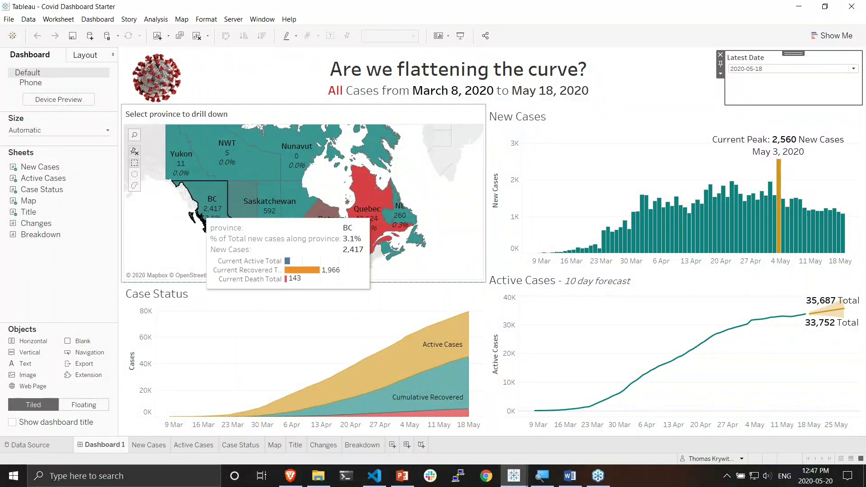
pyautogui.click(244, 204)
pyautogui.click(244, 204)
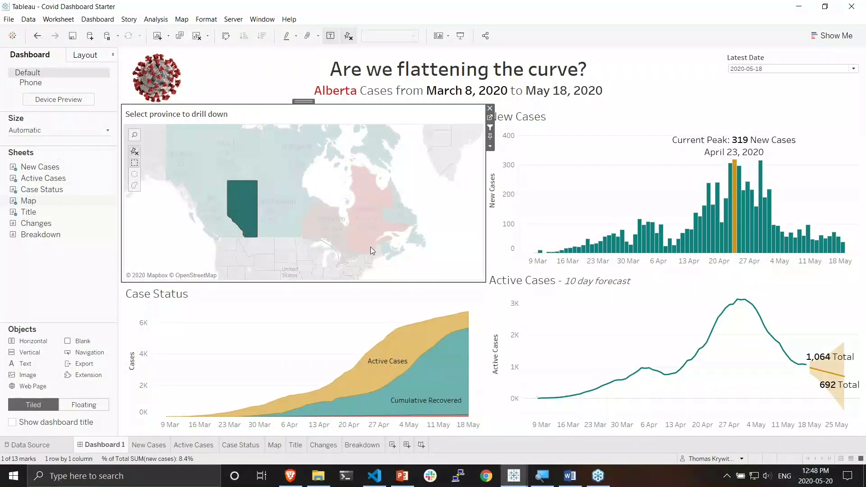
pyautogui.click(396, 199)
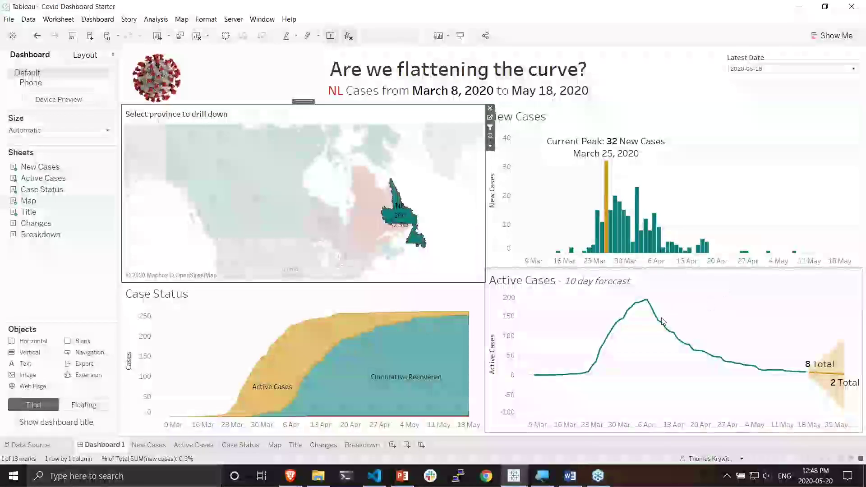
pyautogui.moveTo(809, 369)
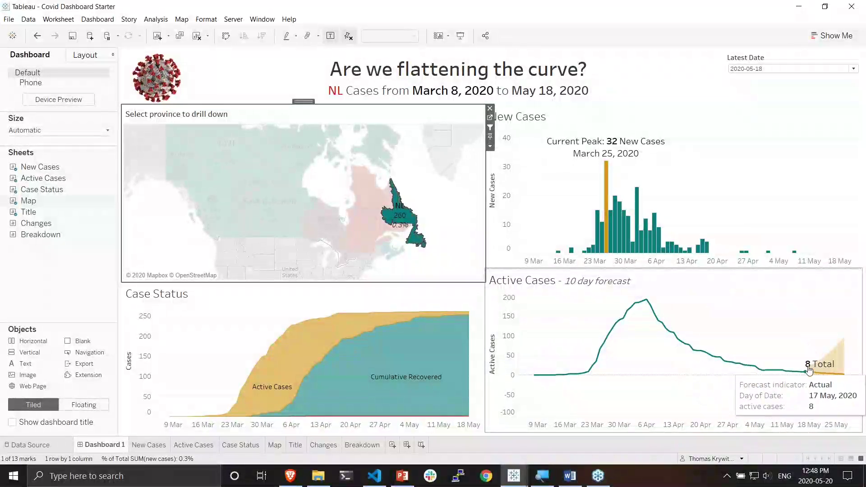
pyautogui.moveTo(451, 323)
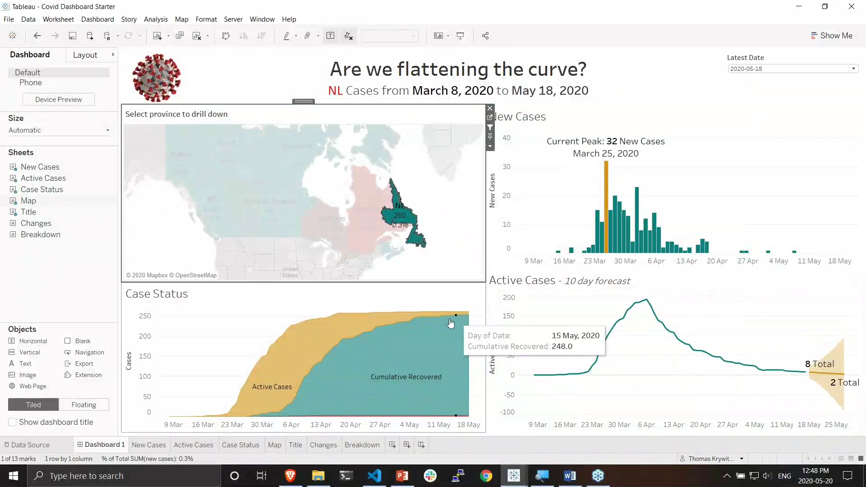
pyautogui.moveTo(277, 379)
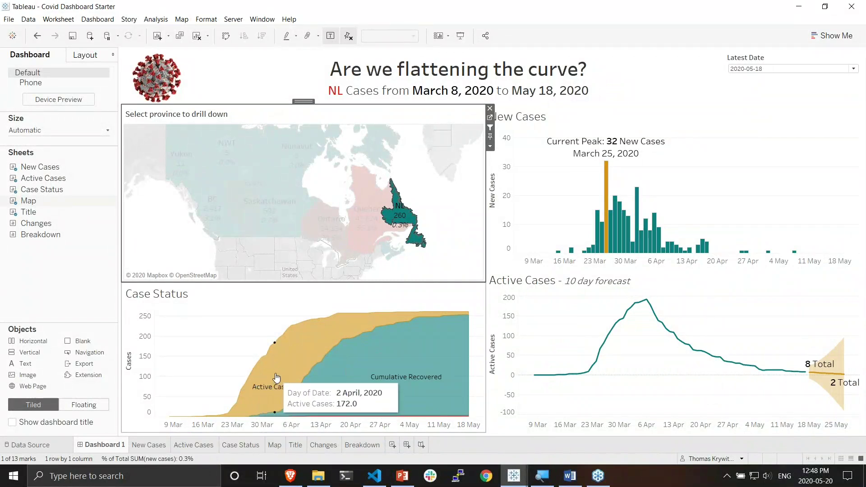
pyautogui.moveTo(292, 364)
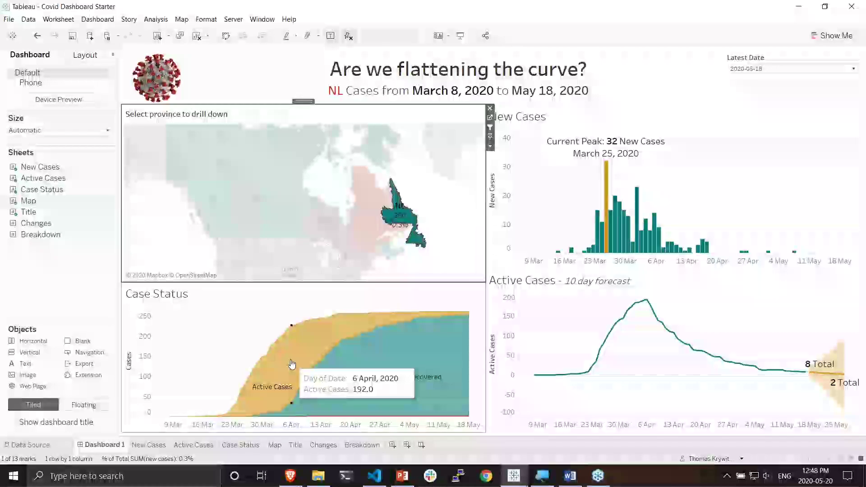
# Step: Drill down into BC, Saskatchewan, Quebec, Ontario and Alberta in turn on the map to compare their case trends
pyautogui.click(208, 220)
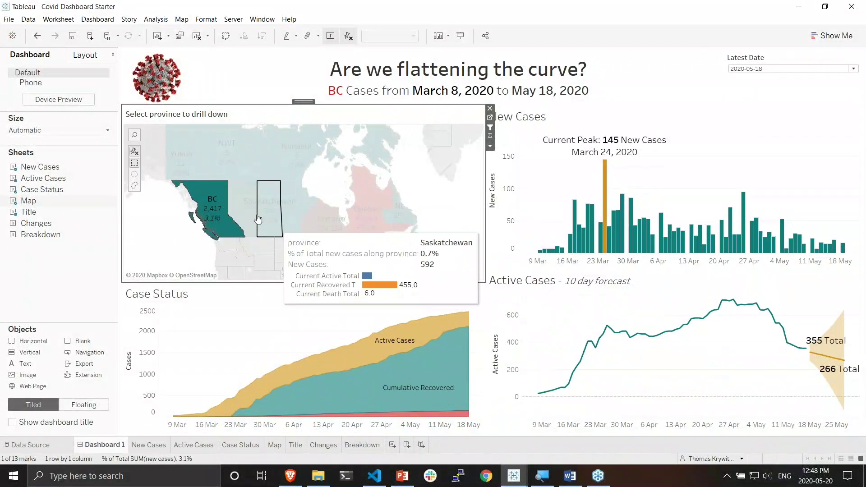
pyautogui.click(259, 219)
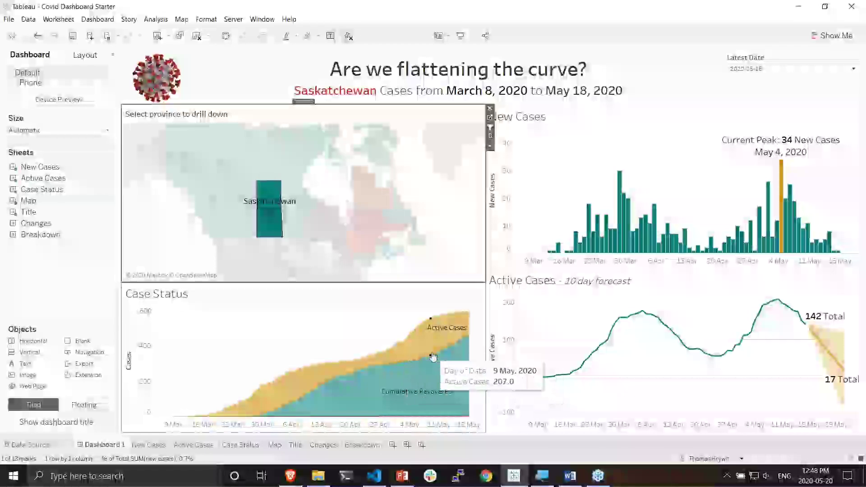
pyautogui.click(365, 212)
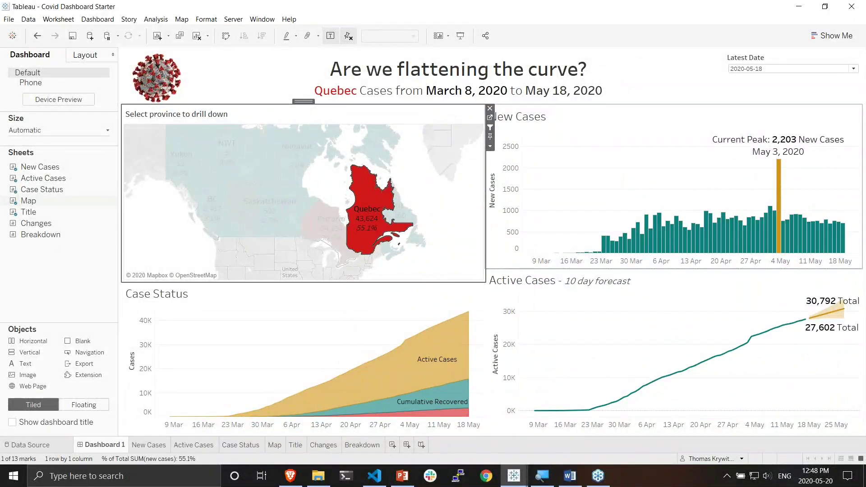
pyautogui.click(332, 220)
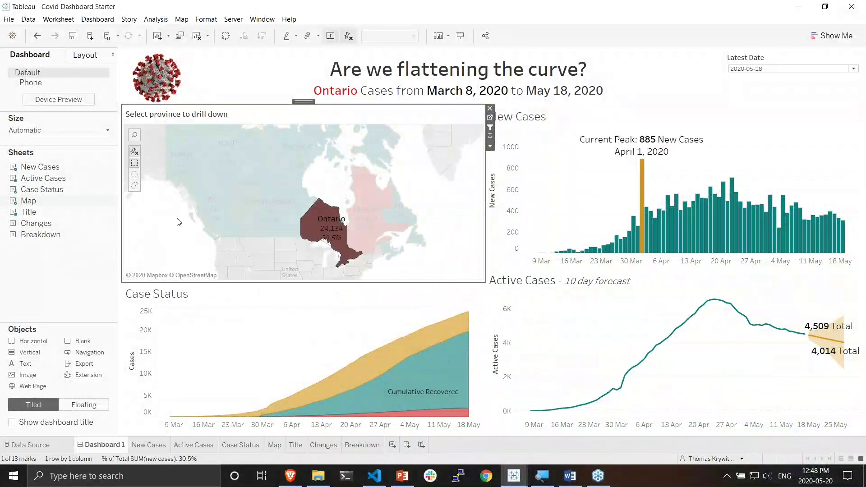
pyautogui.click(239, 215)
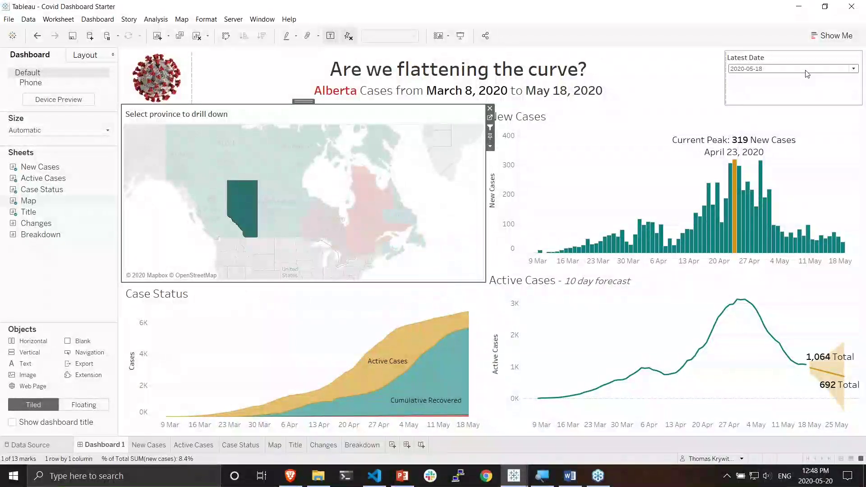
# Step: Set the Latest Date parameter to 2020-03-21, 2020-04-07 and finally 2020-04-21 to view Alberta's cases through each date
pyautogui.click(848, 69)
pyautogui.scroll(3, 793, 222)
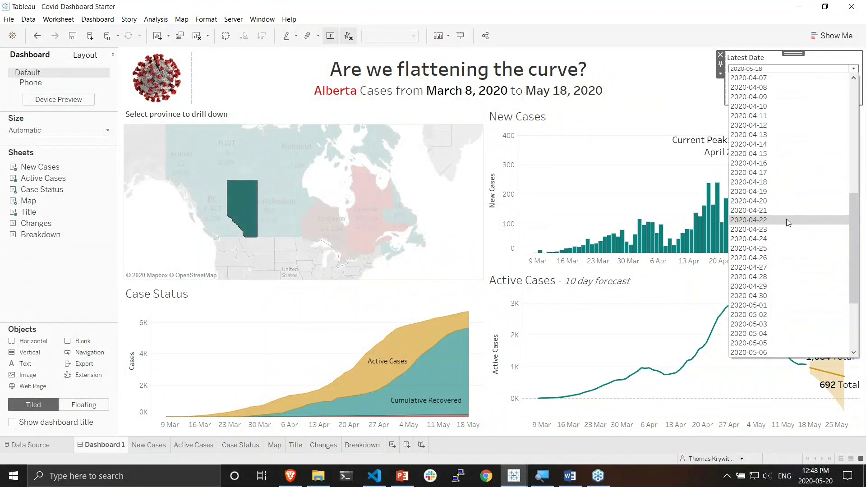
pyautogui.scroll(7, 788, 221)
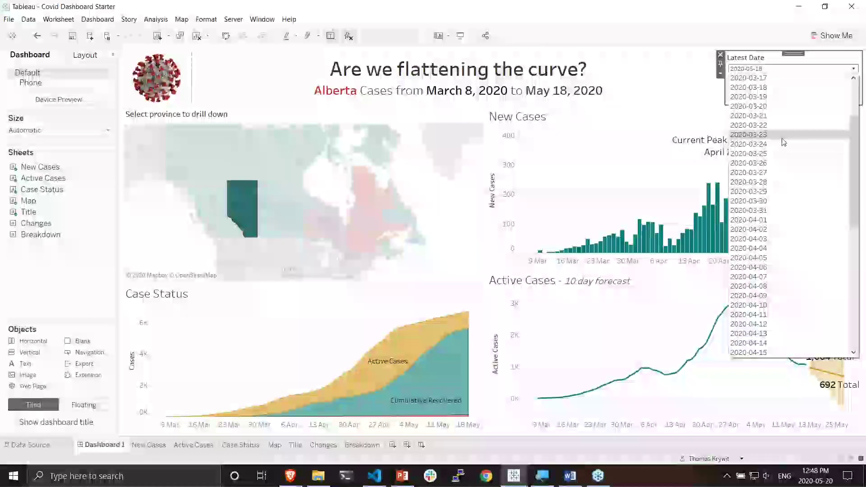
pyautogui.click(775, 115)
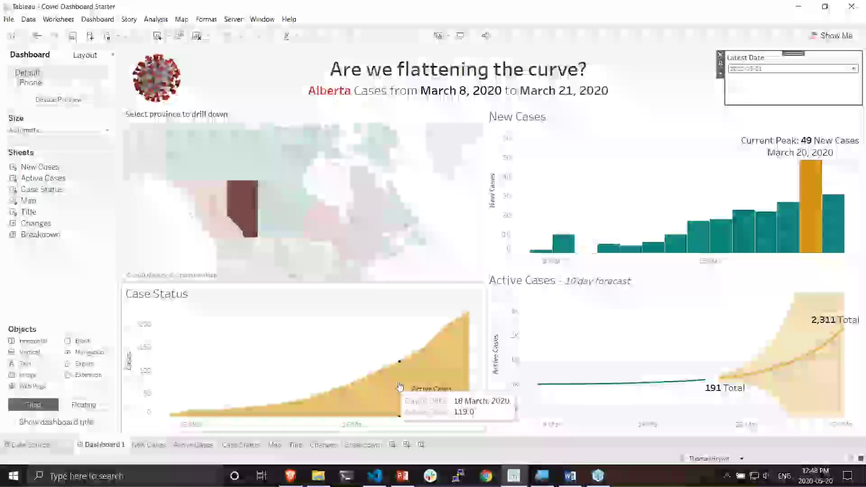
pyautogui.click(768, 69)
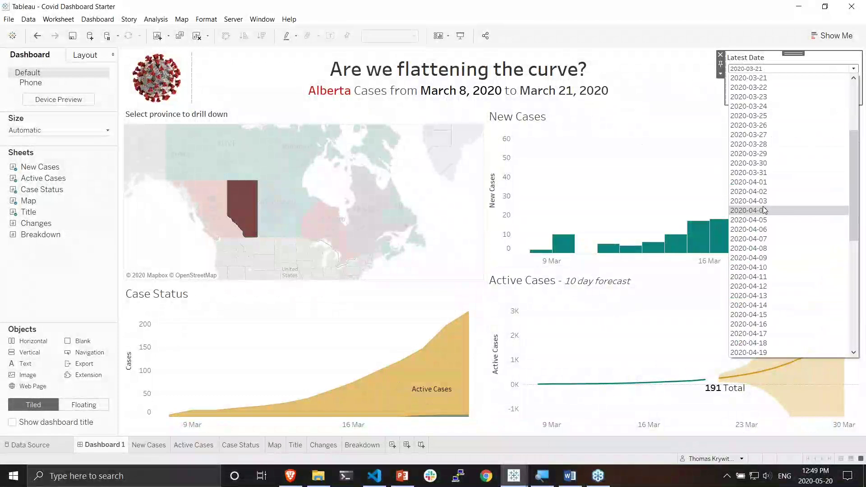
pyautogui.click(767, 213)
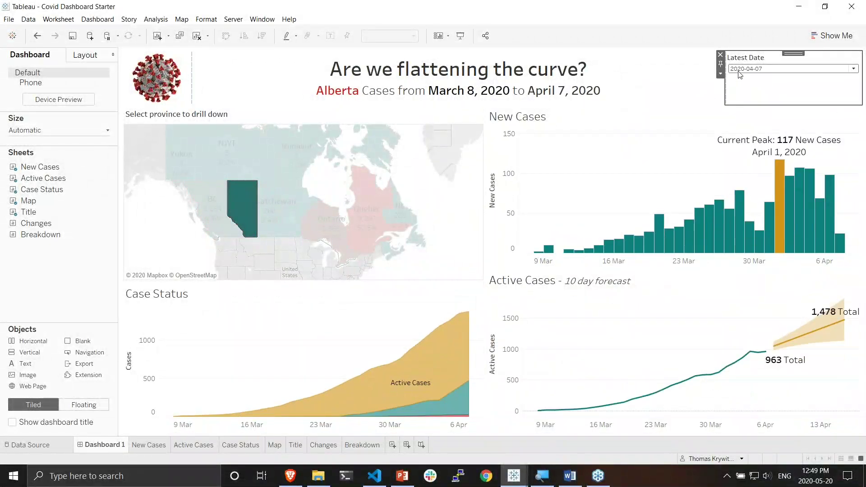
pyautogui.click(767, 69)
pyautogui.scroll(-1, 769, 239)
pyautogui.click(770, 182)
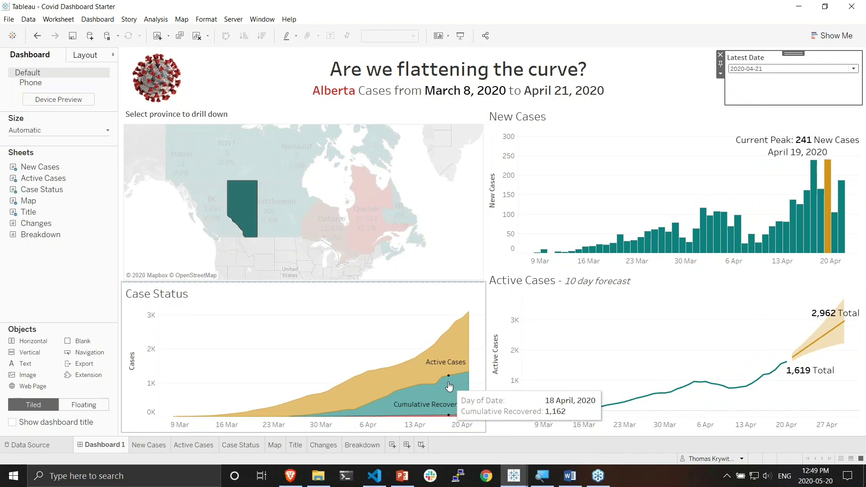
pyautogui.click(151, 234)
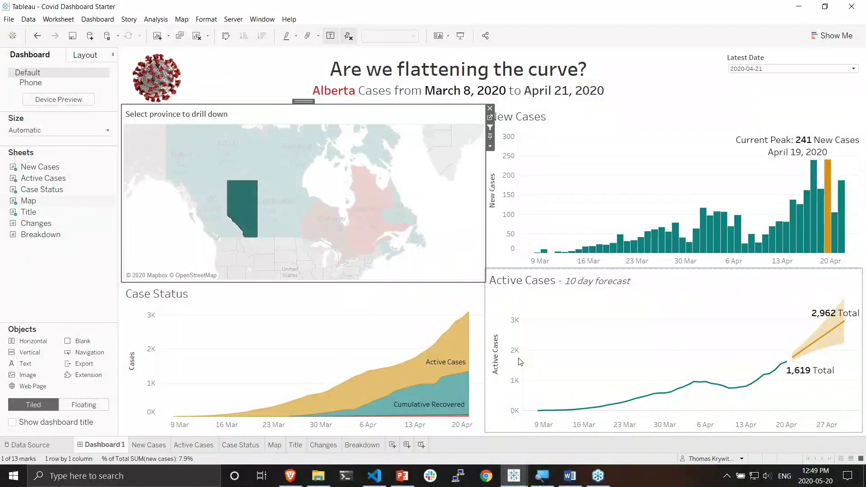
# Step: Switch to PowerPoint, present from the Upcoming Event slide, advance to the Training slide, and end the show
pyautogui.click(406, 478)
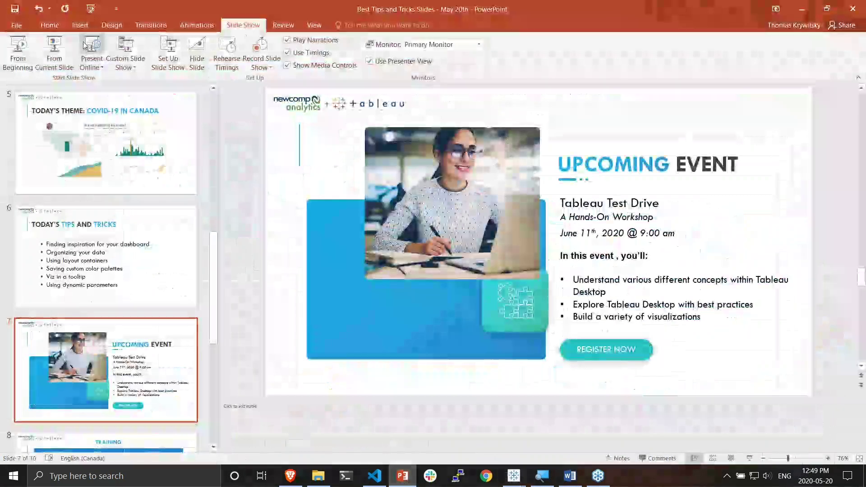
pyautogui.click(54, 48)
pyautogui.press('Right')
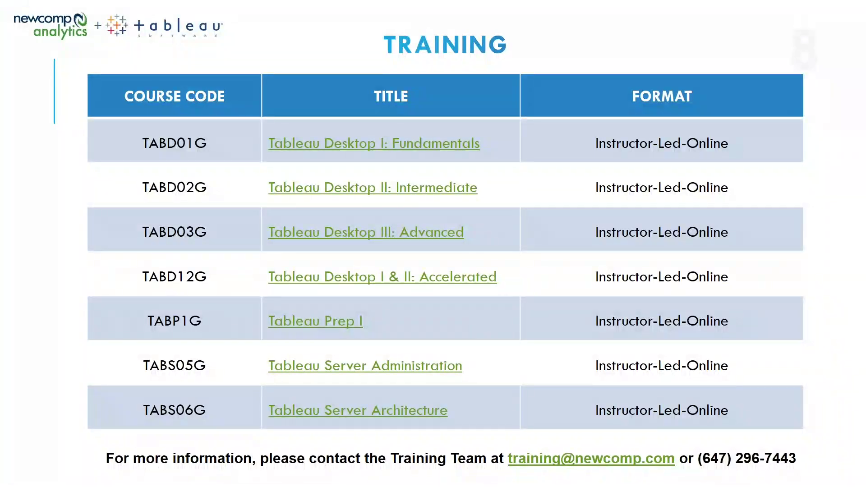
pyautogui.press('Escape')
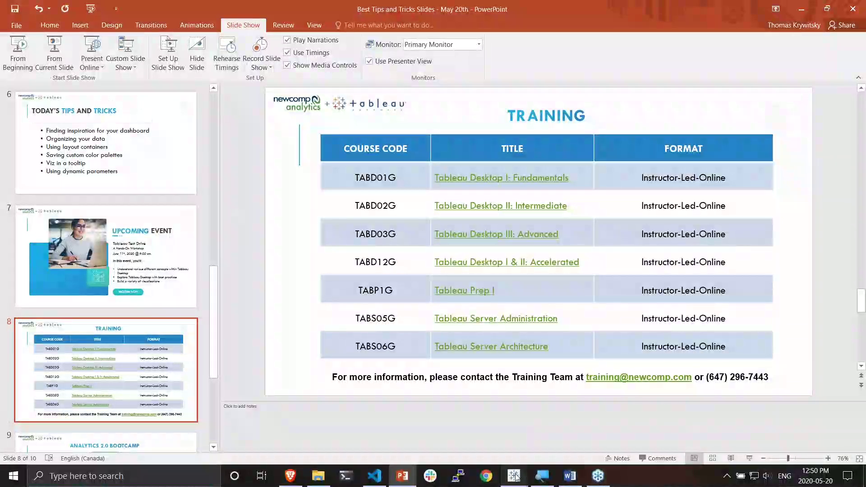
# Step: Switch back to Tableau and bring up the Covid Dashboard Starter workbook
pyautogui.moveTo(515, 476)
pyautogui.moveTo(533, 440)
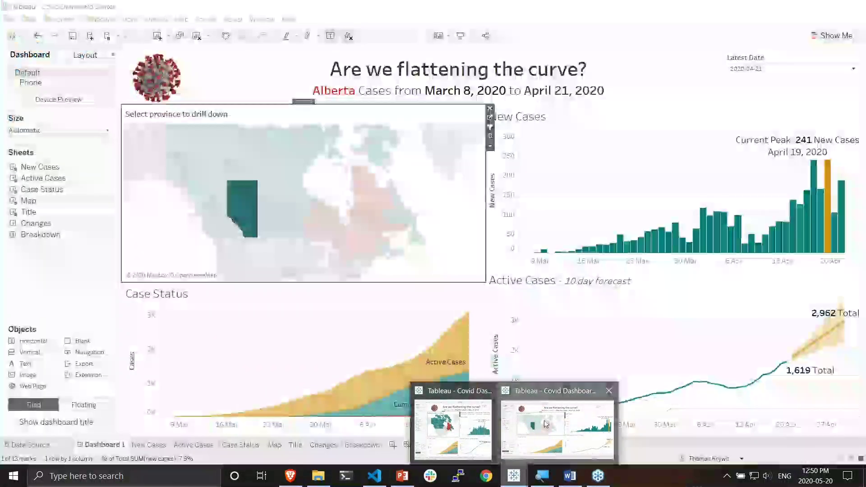
pyautogui.click(453, 427)
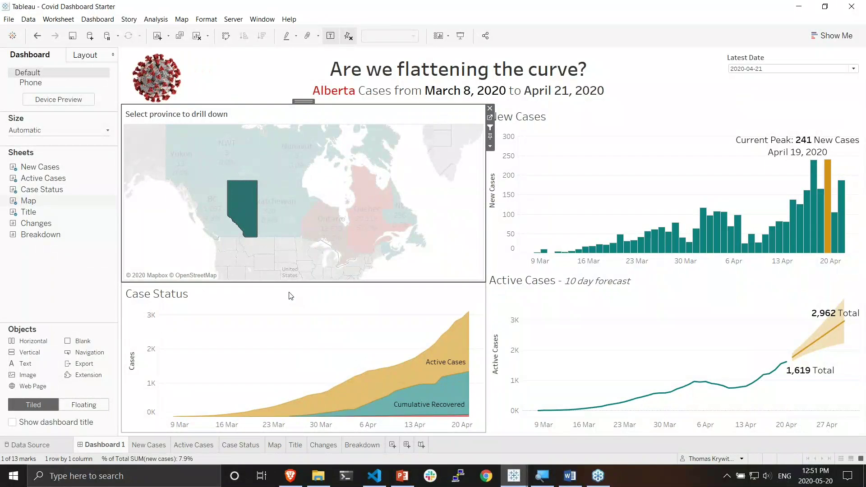
# Step: Compare the case trends for all provinces, Saskatchewan and Quebec through the map's drill-down, ending with no province selected
pyautogui.click(146, 228)
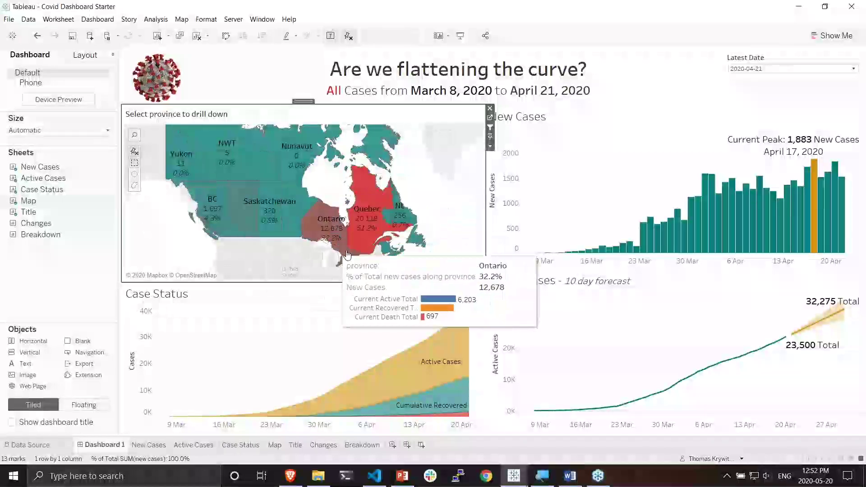
pyautogui.moveTo(384, 226)
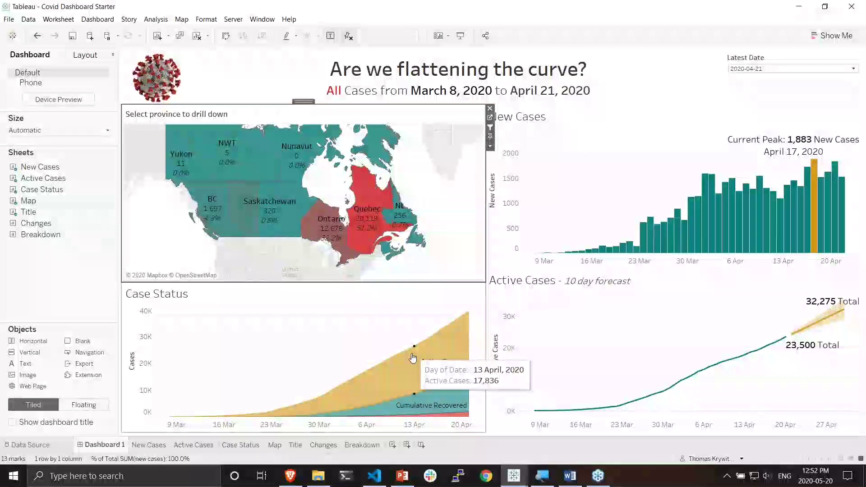
pyautogui.click(242, 211)
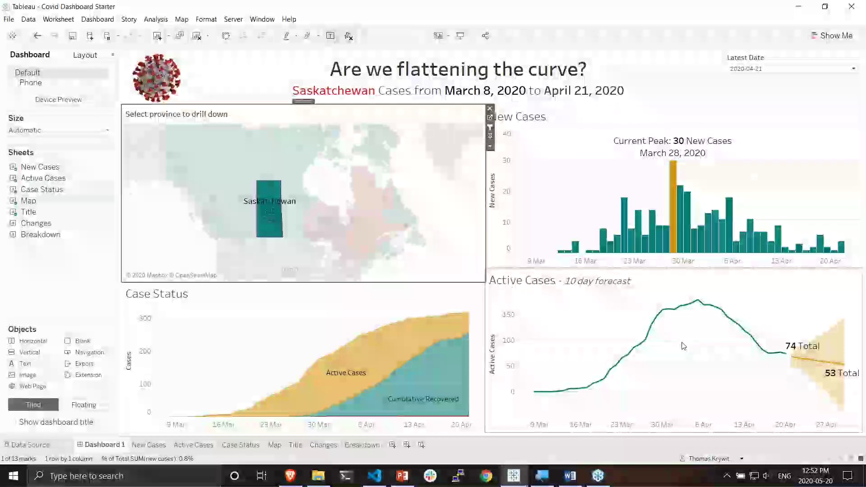
pyautogui.moveTo(828, 370)
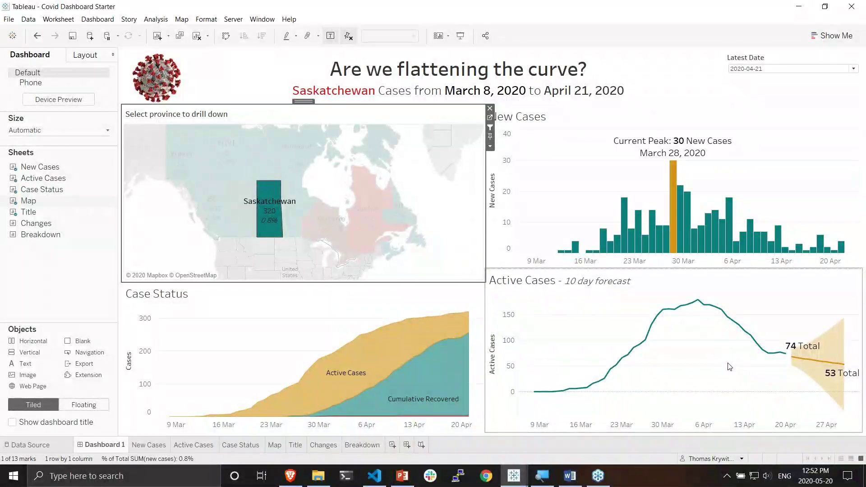
pyautogui.click(363, 221)
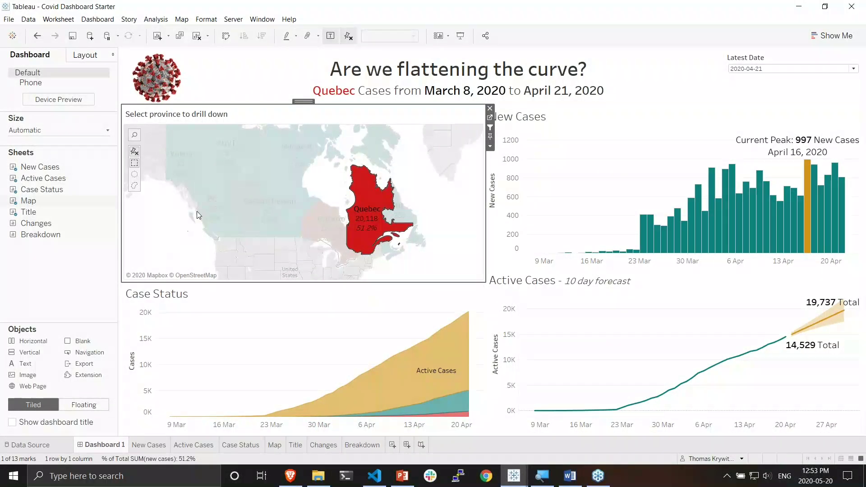
pyautogui.click(154, 239)
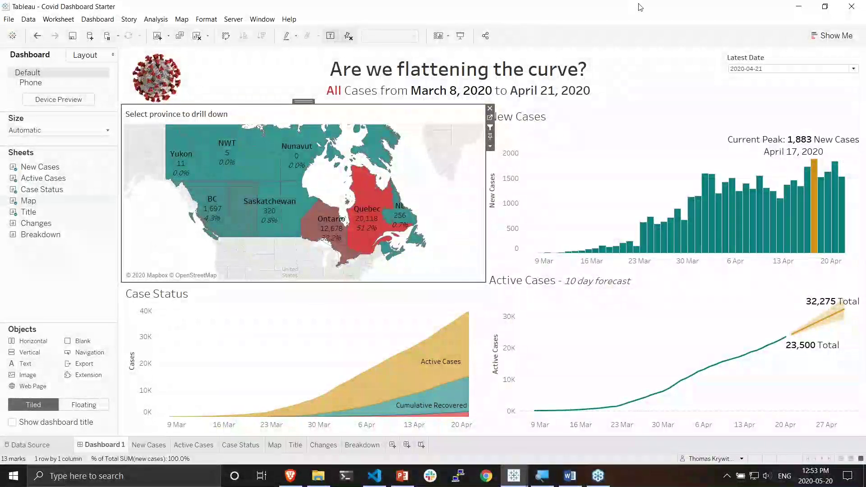
# Step: Display the Show Me chart types in Tableau, and switch to PowerPoint to present from the Training slide
pyautogui.click(810, 39)
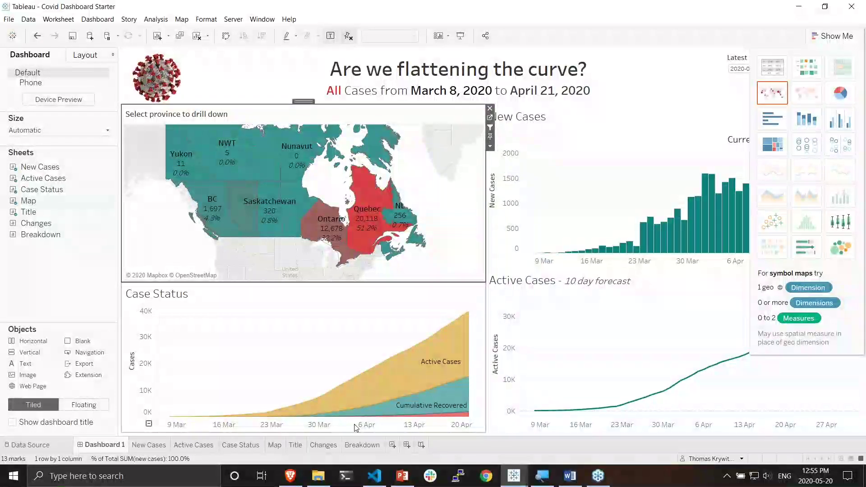
pyautogui.click(399, 479)
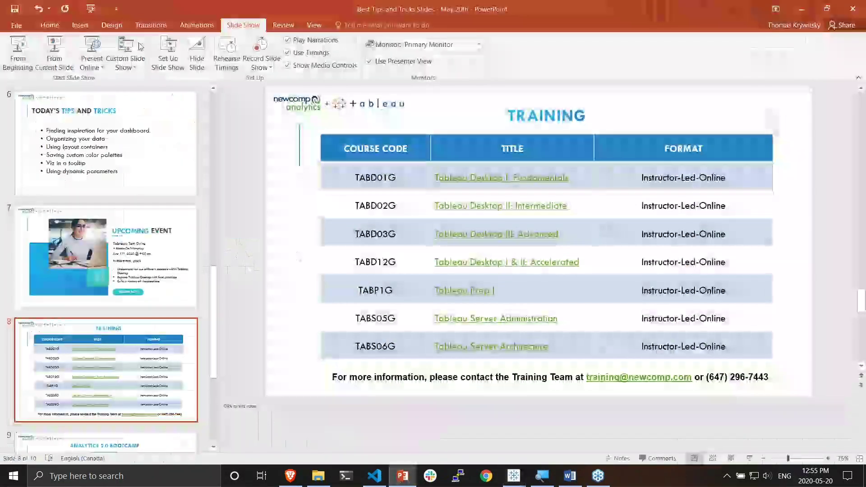
pyautogui.click(43, 52)
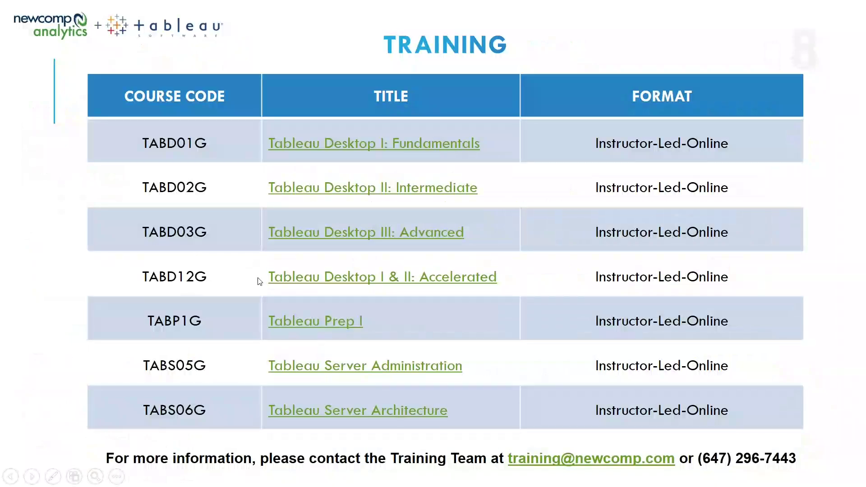